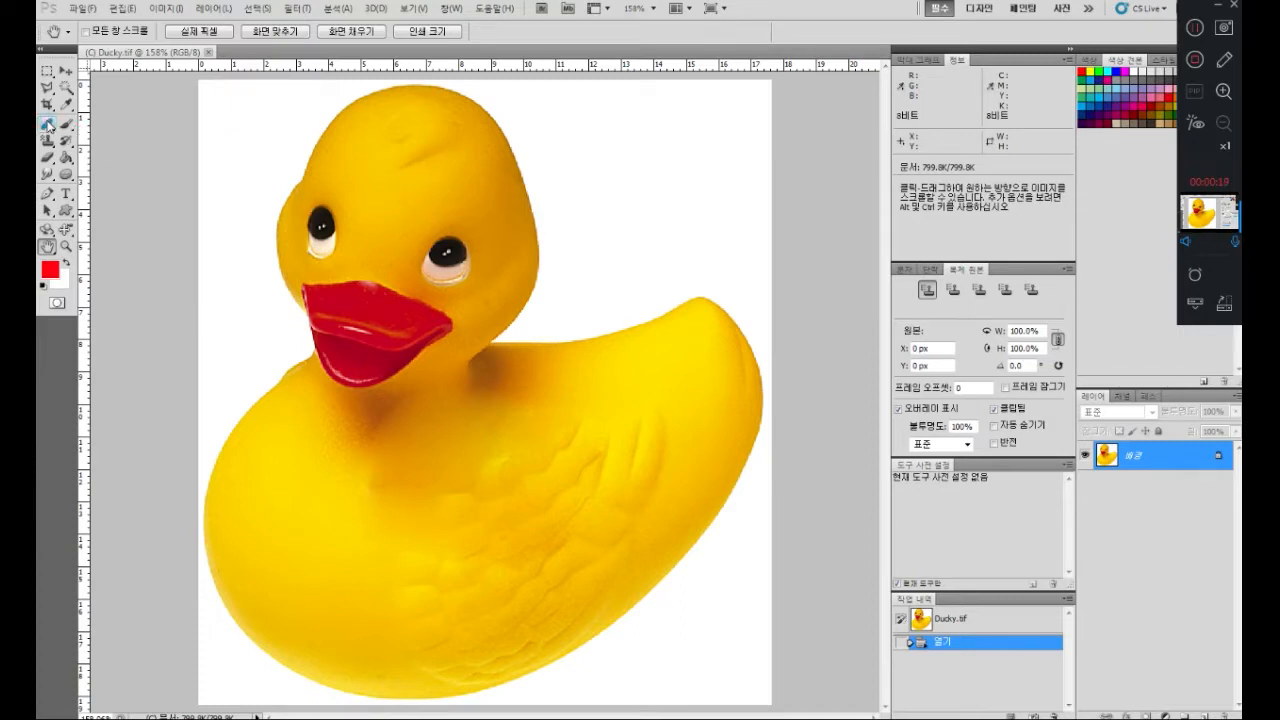
# - Activate the Healing Brush and sample clean skin between the duck's eyes as the healing source
pyautogui.moveTo(45, 134)
pyautogui.mouseDown()
pyautogui.moveTo(103, 137)
pyautogui.moveTo(95, 151)
pyautogui.mouseUp()
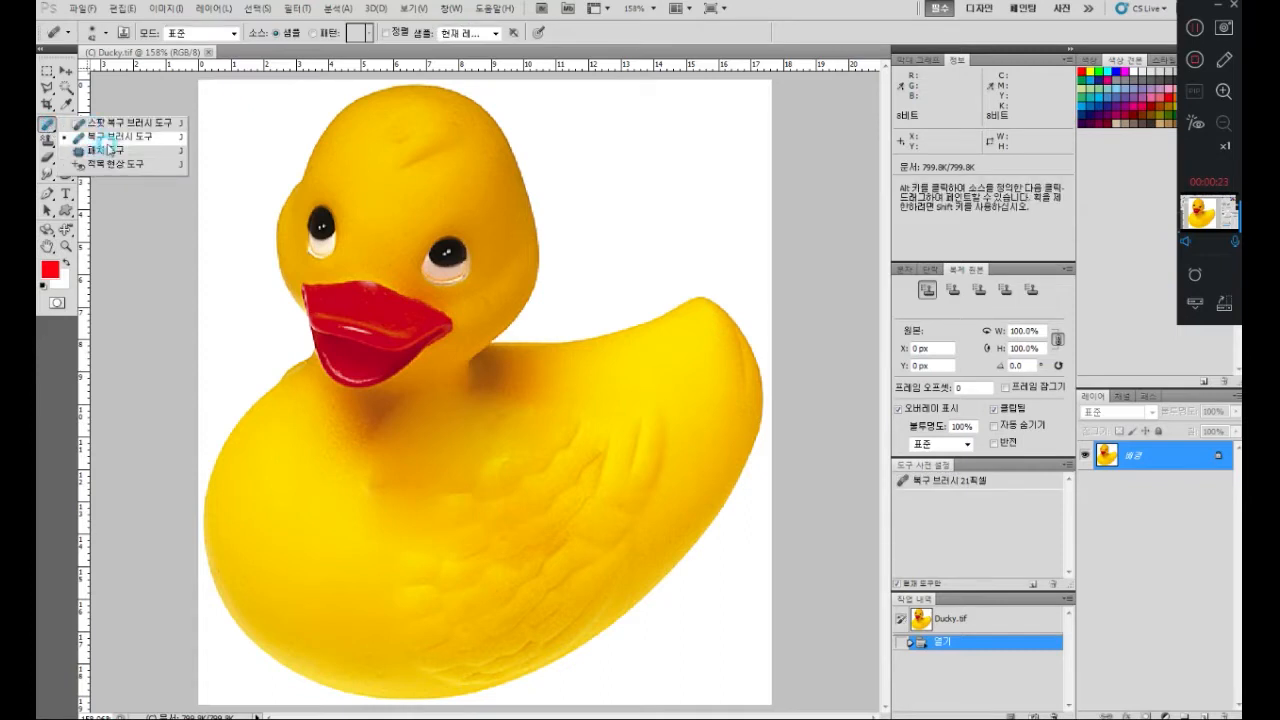
pyautogui.moveTo(110, 142); pyautogui.dragTo(110, 140)
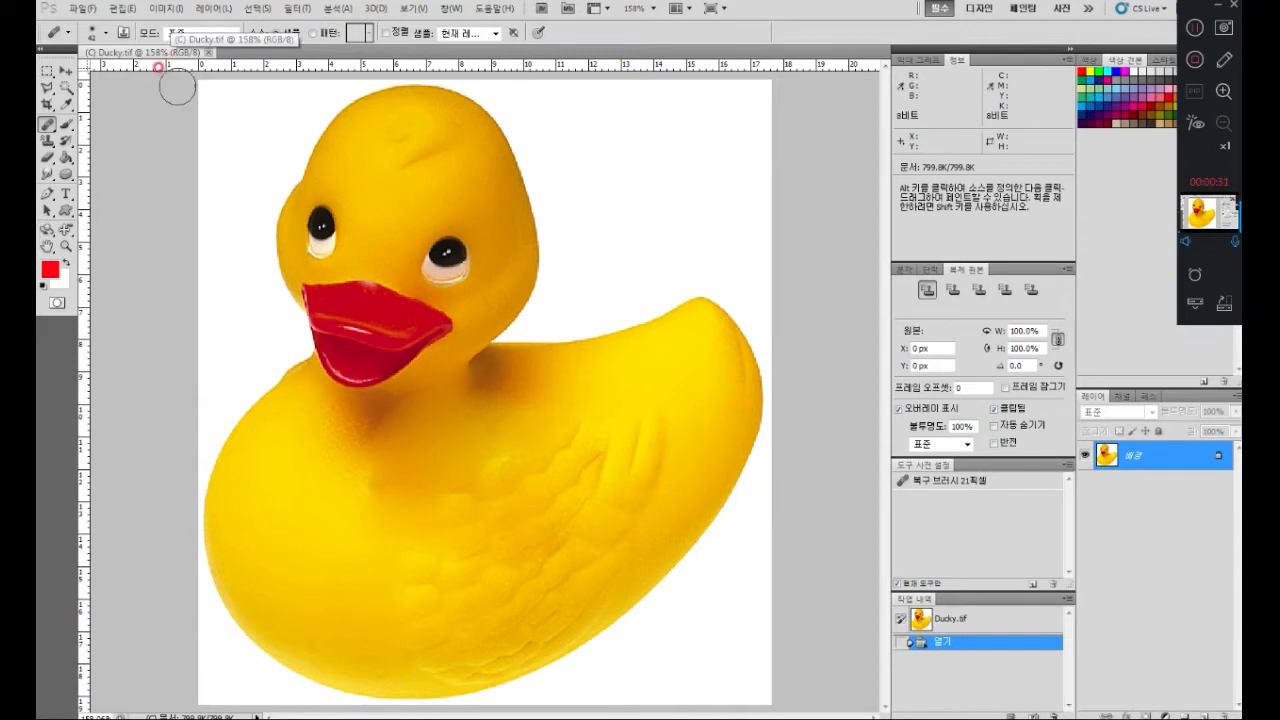
pyautogui.click(430, 312)
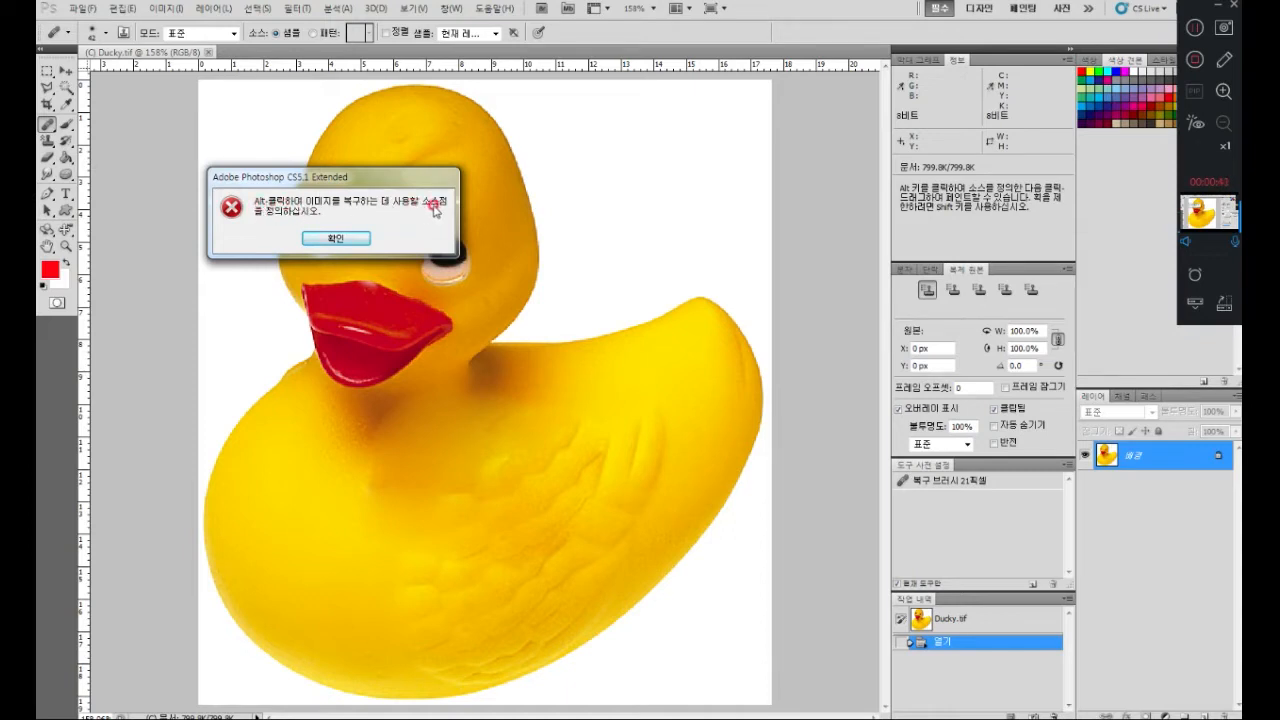
pyautogui.click(340, 238)
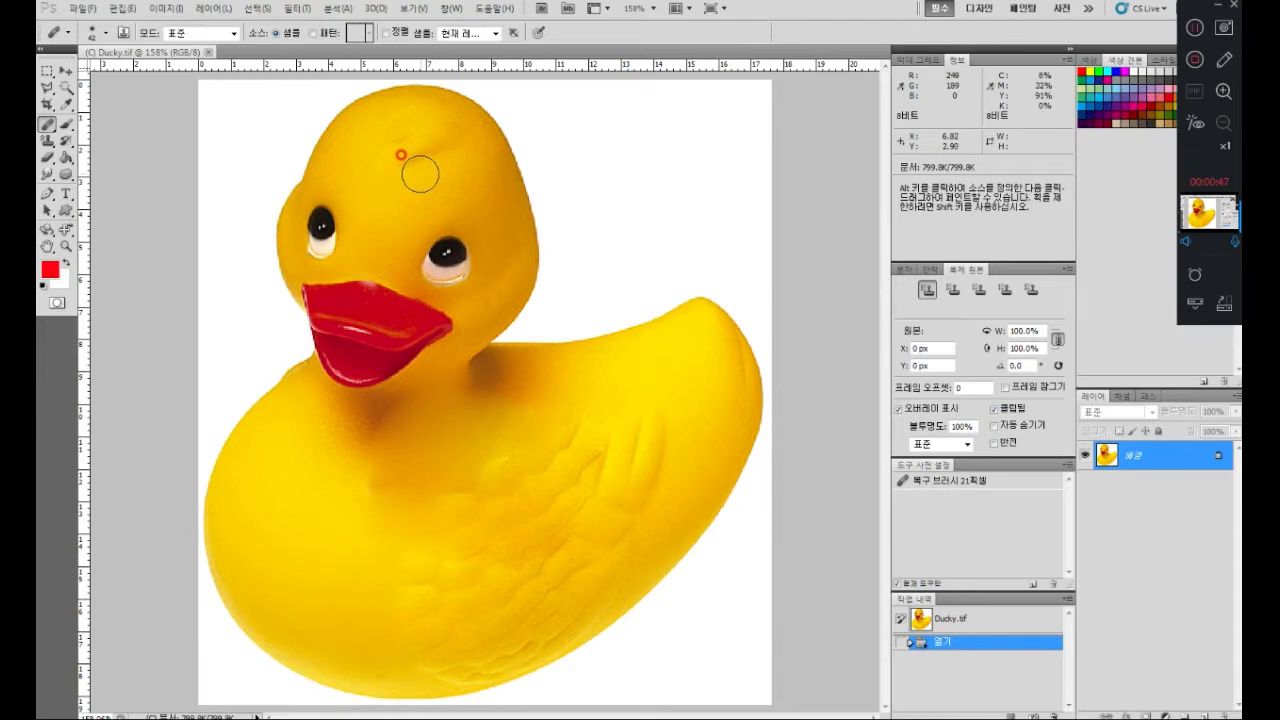
pyautogui.press('alt')
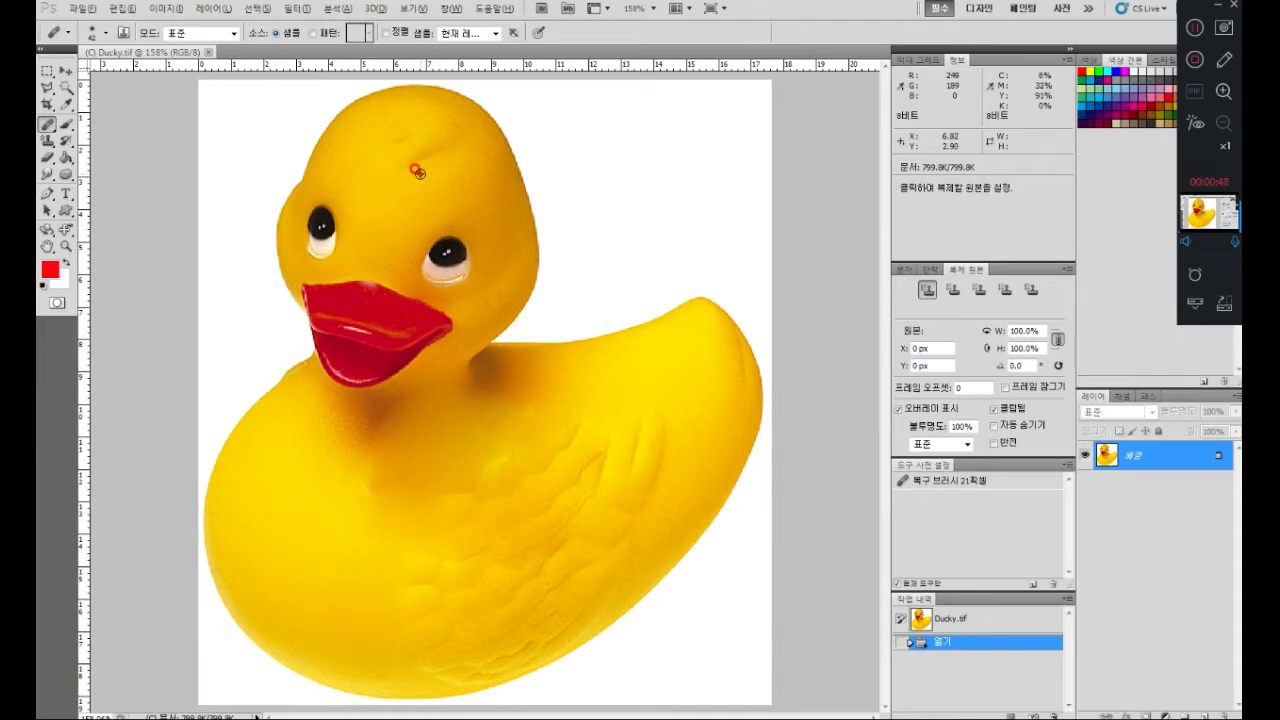
pyautogui.keyDown('alt'); pyautogui.click(385, 221); pyautogui.keyUp('alt')
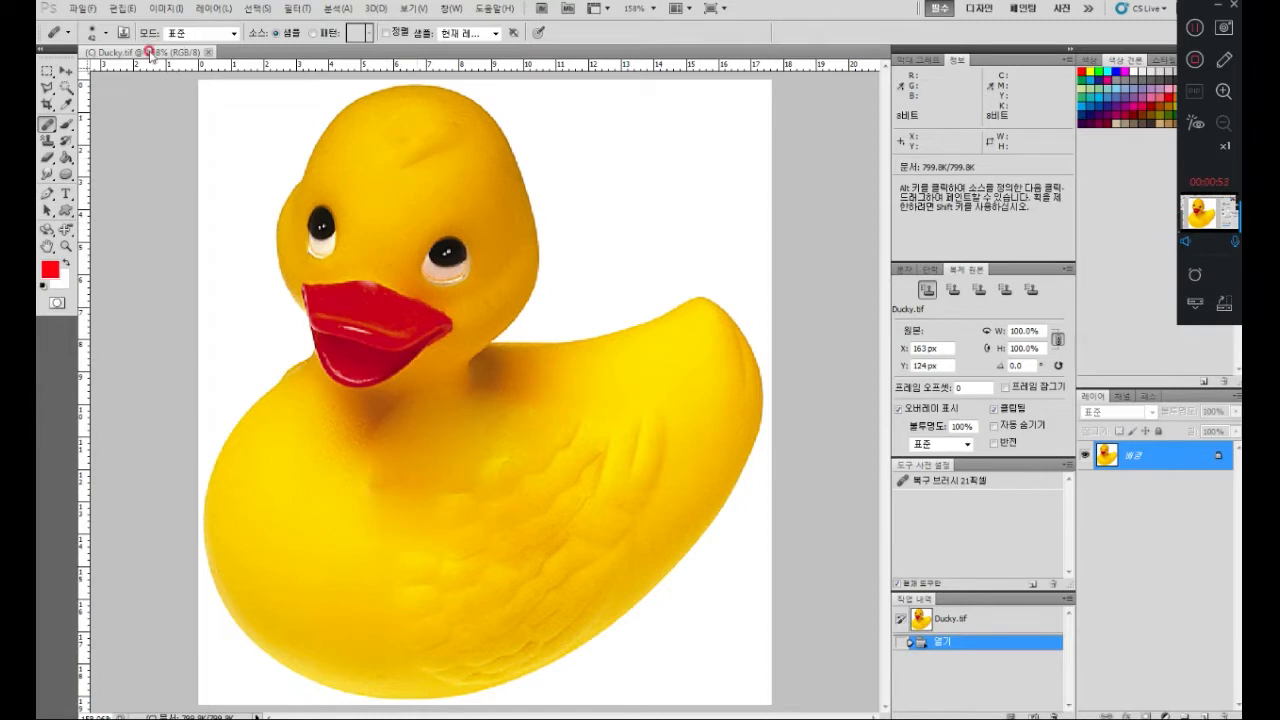
# - Set the healing brush size to 21 px and paint away the crease on the duck's forehead
pyautogui.click(105, 32)
pyautogui.moveTo(78, 78)
pyautogui.mouseDown()
pyautogui.moveTo(156, 76)
pyautogui.moveTo(69, 89)
pyautogui.mouseUp()
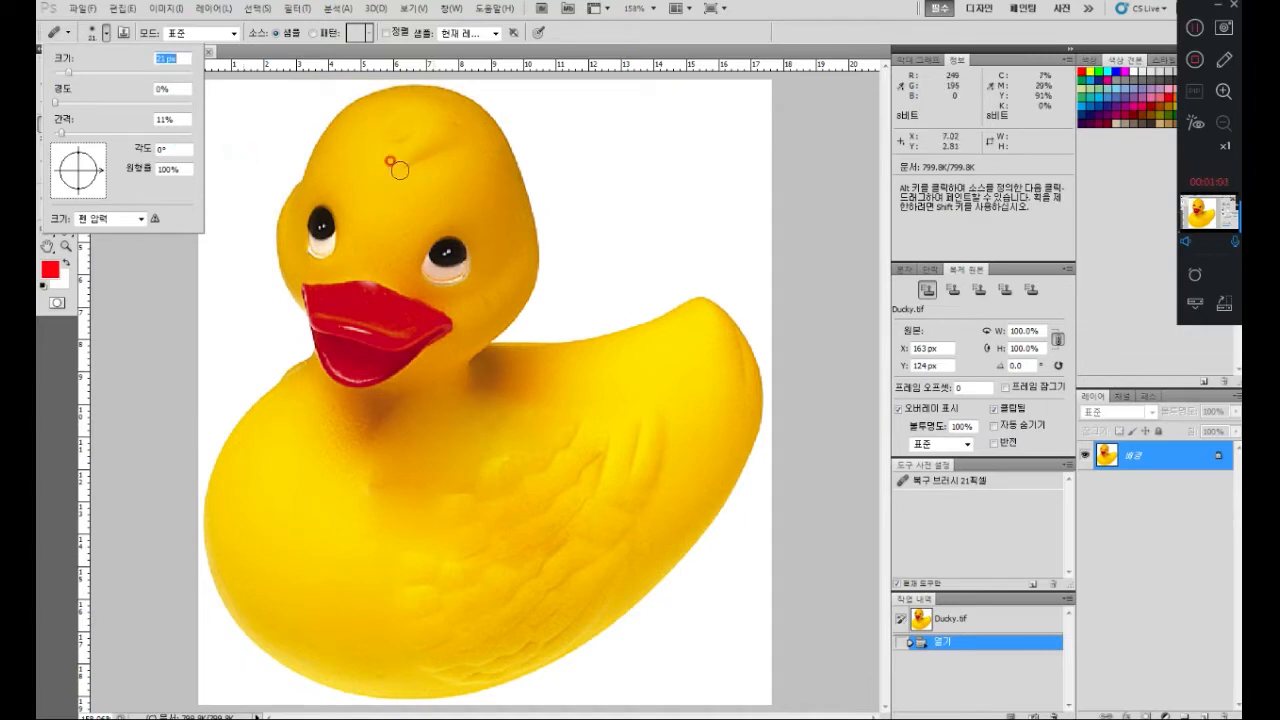
pyautogui.moveTo(392, 173); pyautogui.dragTo(436, 148)
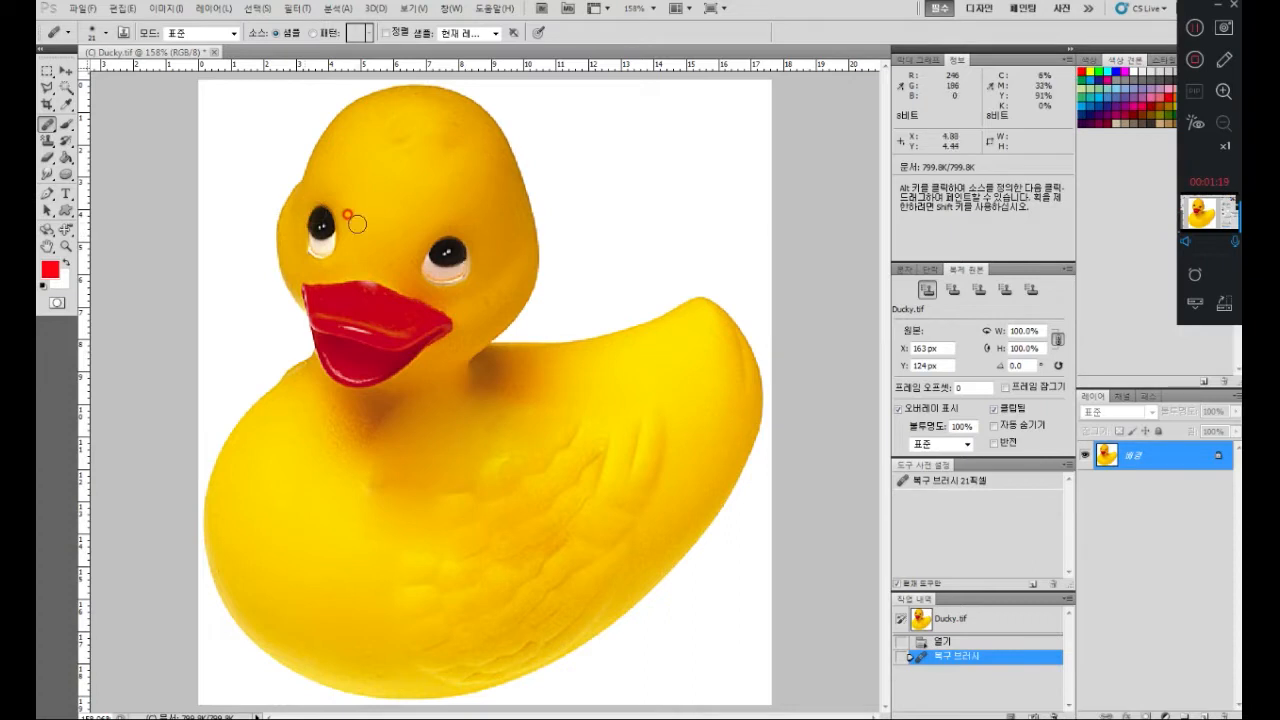
# - Sample smooth areas of the forehead and heal over the upper parts of both eyes
pyautogui.keyDown('alt'); pyautogui.click(343, 168); pyautogui.keyUp('alt')
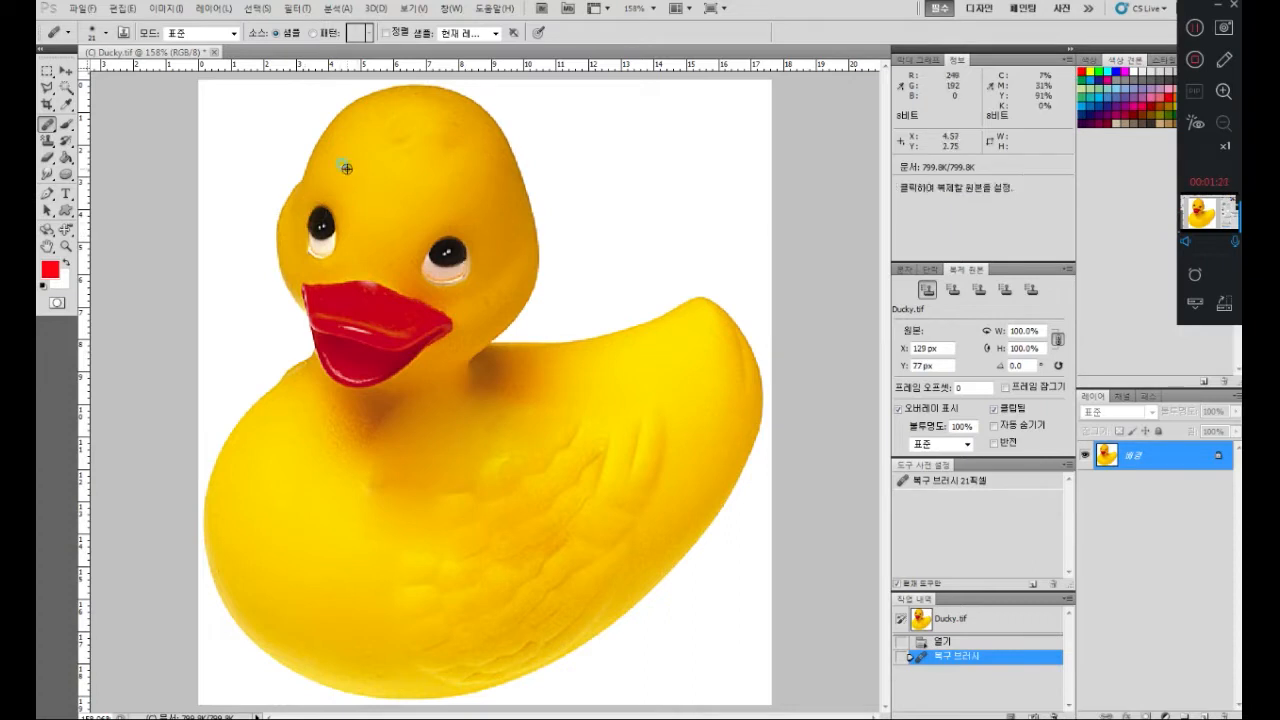
pyautogui.moveTo(320, 194)
pyautogui.mouseDown()
pyautogui.moveTo(339, 229)
pyautogui.moveTo(312, 208)
pyautogui.mouseUp()
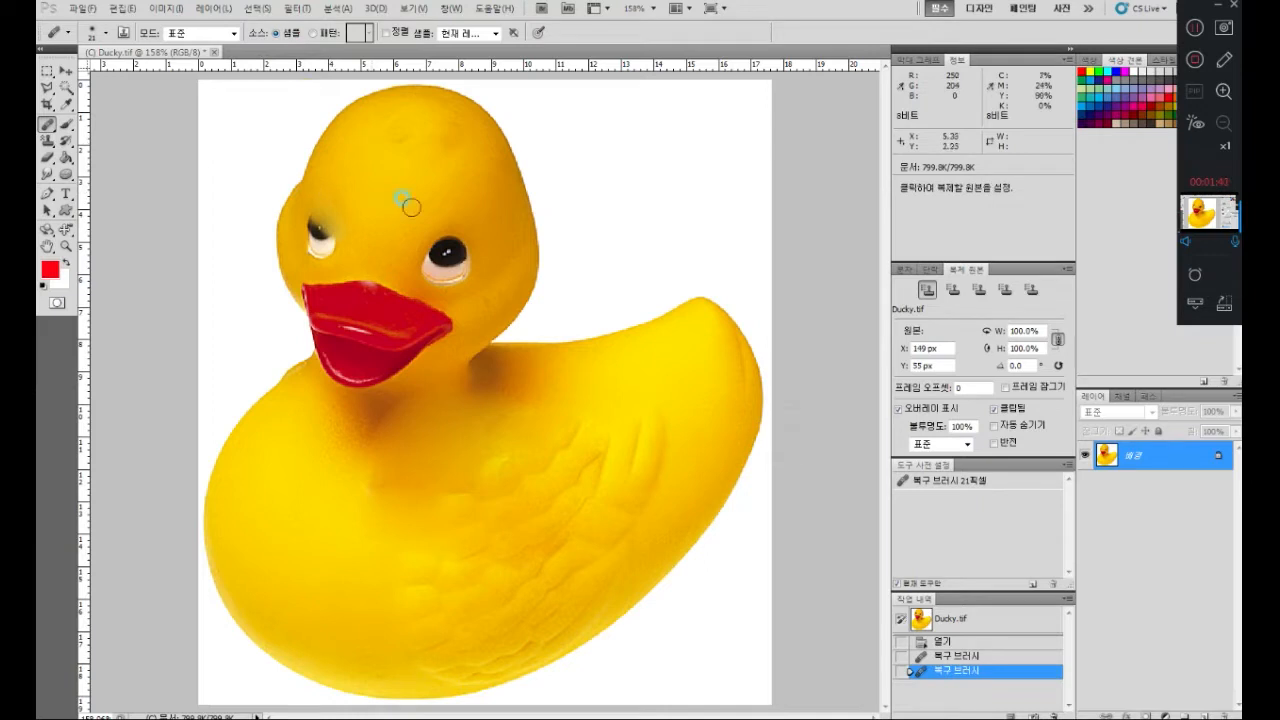
pyautogui.moveTo(433, 223); pyautogui.dragTo(447, 242)
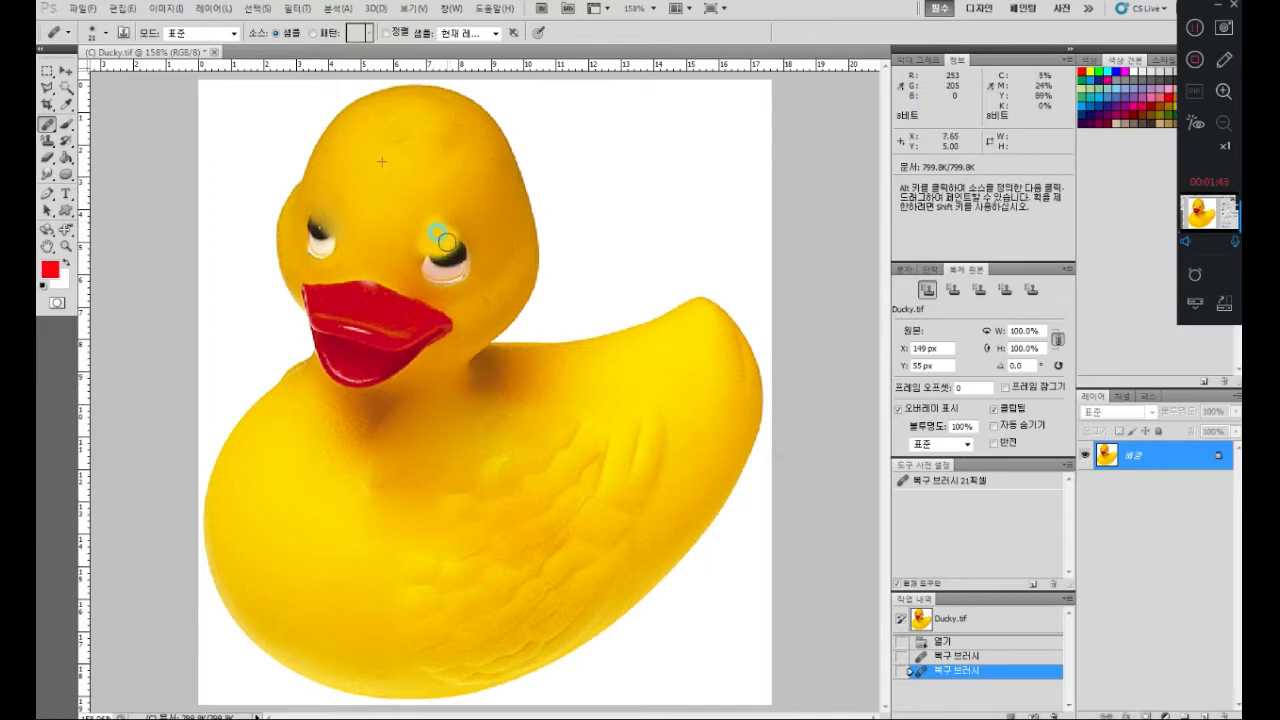
pyautogui.moveTo(447, 242); pyautogui.dragTo(445, 244)
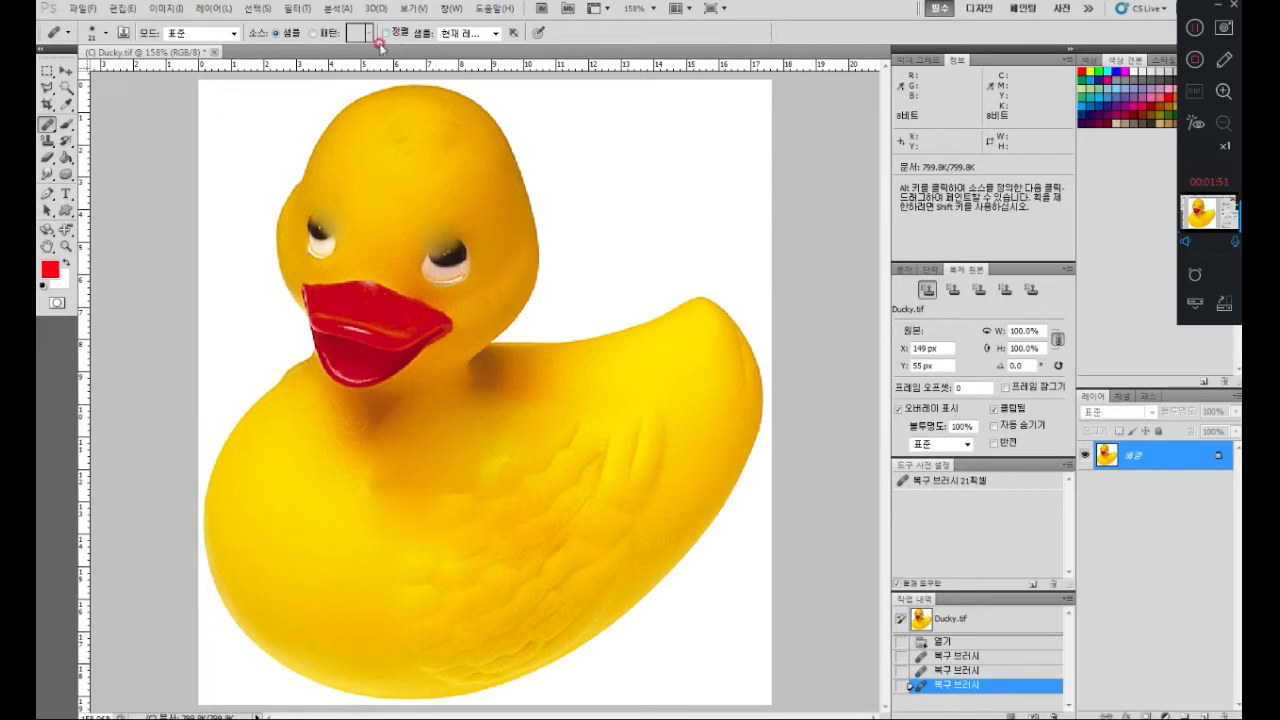
pyautogui.click(1223, 60)
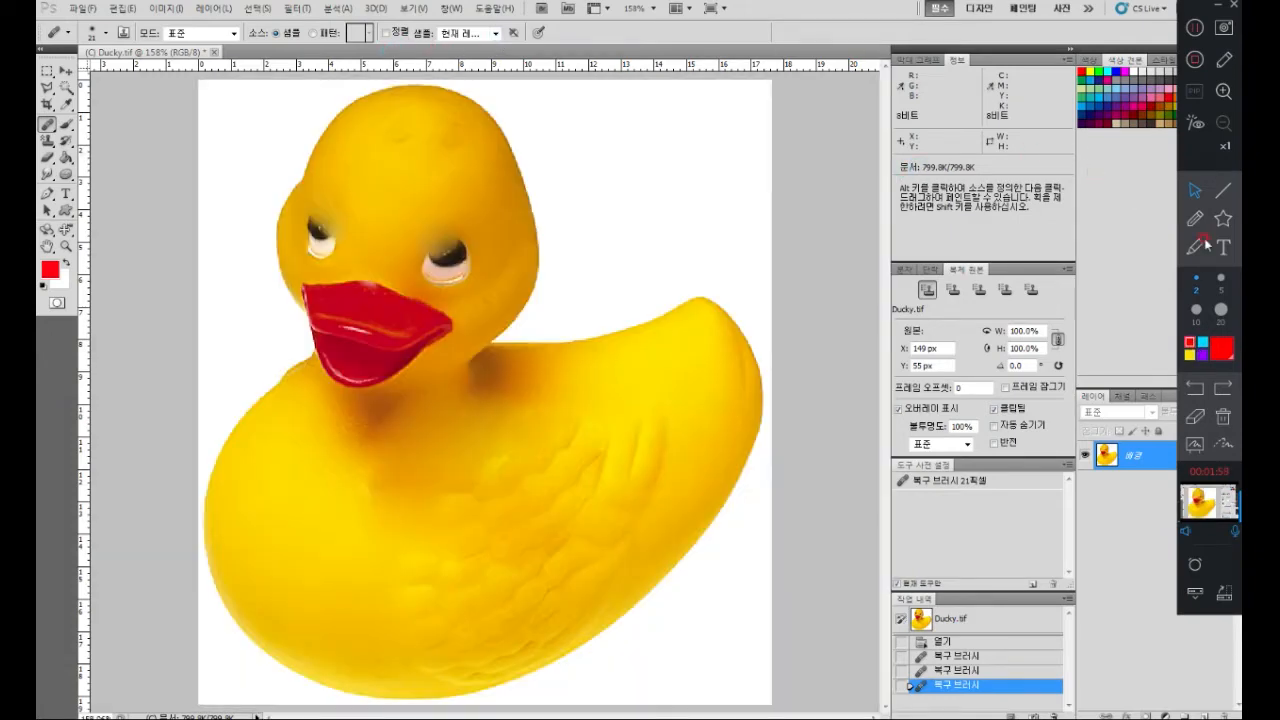
pyautogui.click(1194, 218)
pyautogui.moveTo(384, 45)
pyautogui.mouseDown()
pyautogui.moveTo(405, 8)
pyautogui.moveTo(399, 80)
pyautogui.moveTo(383, 35)
pyautogui.moveTo(419, 14)
pyautogui.moveTo(412, 40)
pyautogui.moveTo(370, 30)
pyautogui.moveTo(437, 64)
pyautogui.moveTo(377, 68)
pyautogui.moveTo(391, 30)
pyautogui.mouseUp()
pyautogui.click(1195, 417)
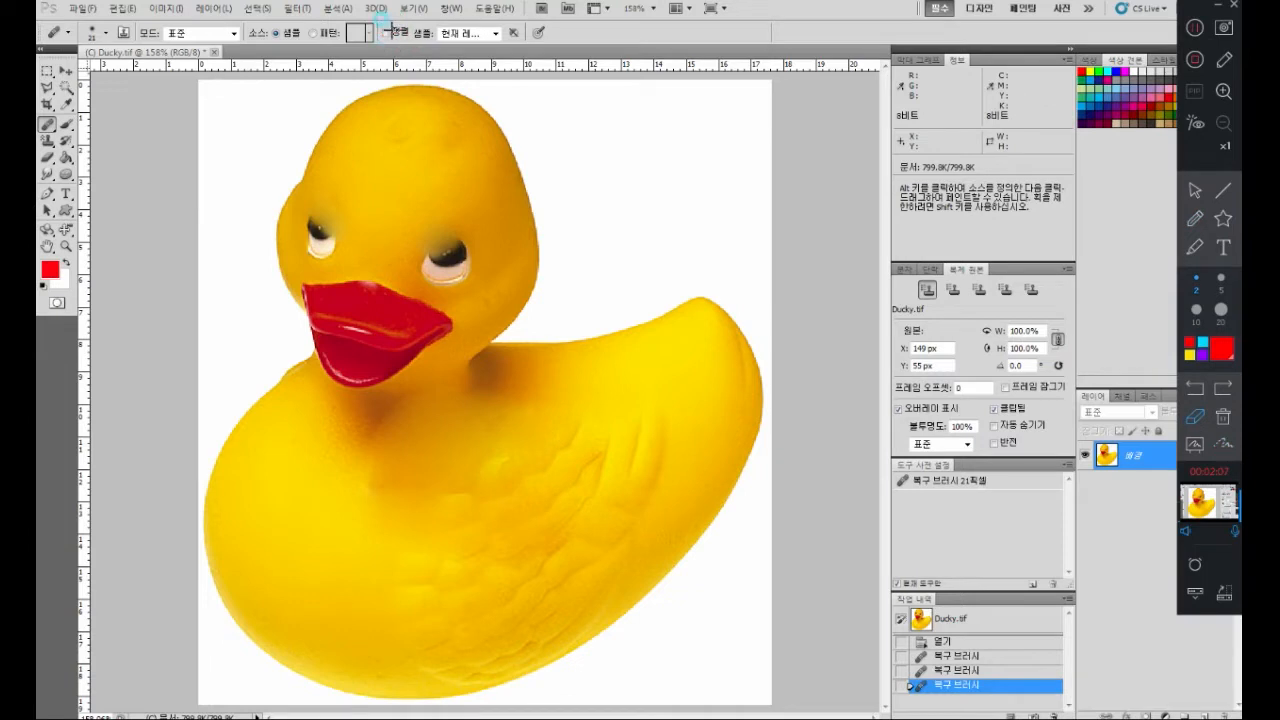
pyautogui.click(1195, 190)
# - With Aligned off, resample the forehead and paint separate healing strokes above the larger eye, on the wing and on the body
pyautogui.click(388, 34)
pyautogui.click(383, 157)
pyautogui.press('alt')
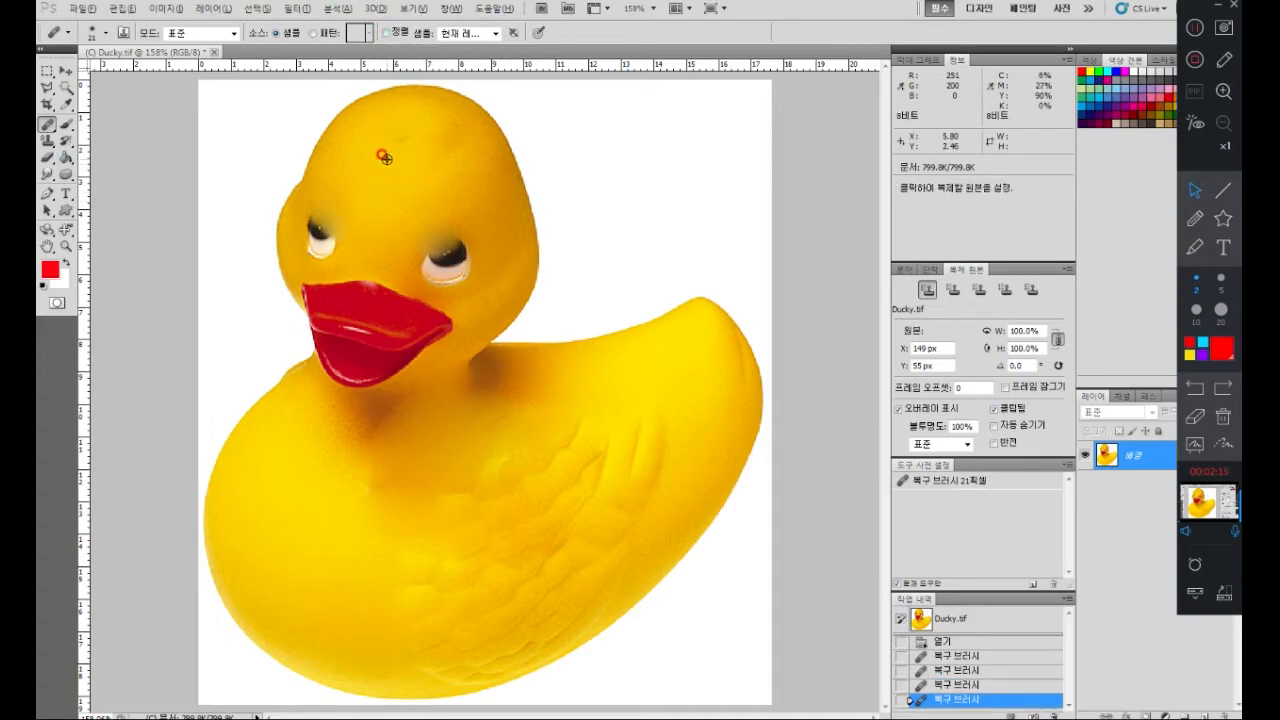
pyautogui.keyDown('alt'); pyautogui.click(387, 159); pyautogui.keyUp('alt')
pyautogui.moveTo(449, 208)
pyautogui.mouseDown()
pyautogui.moveTo(437, 236)
pyautogui.moveTo(461, 230)
pyautogui.moveTo(447, 232)
pyautogui.mouseUp()
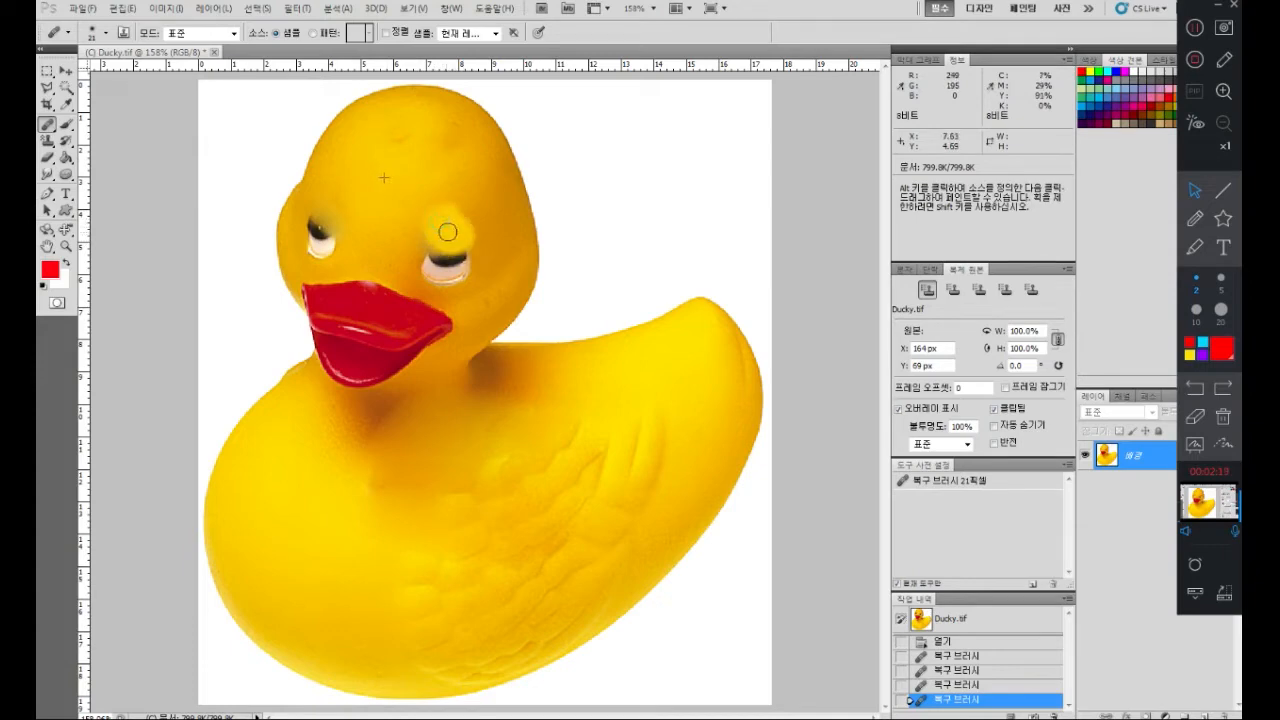
pyautogui.click(447, 232)
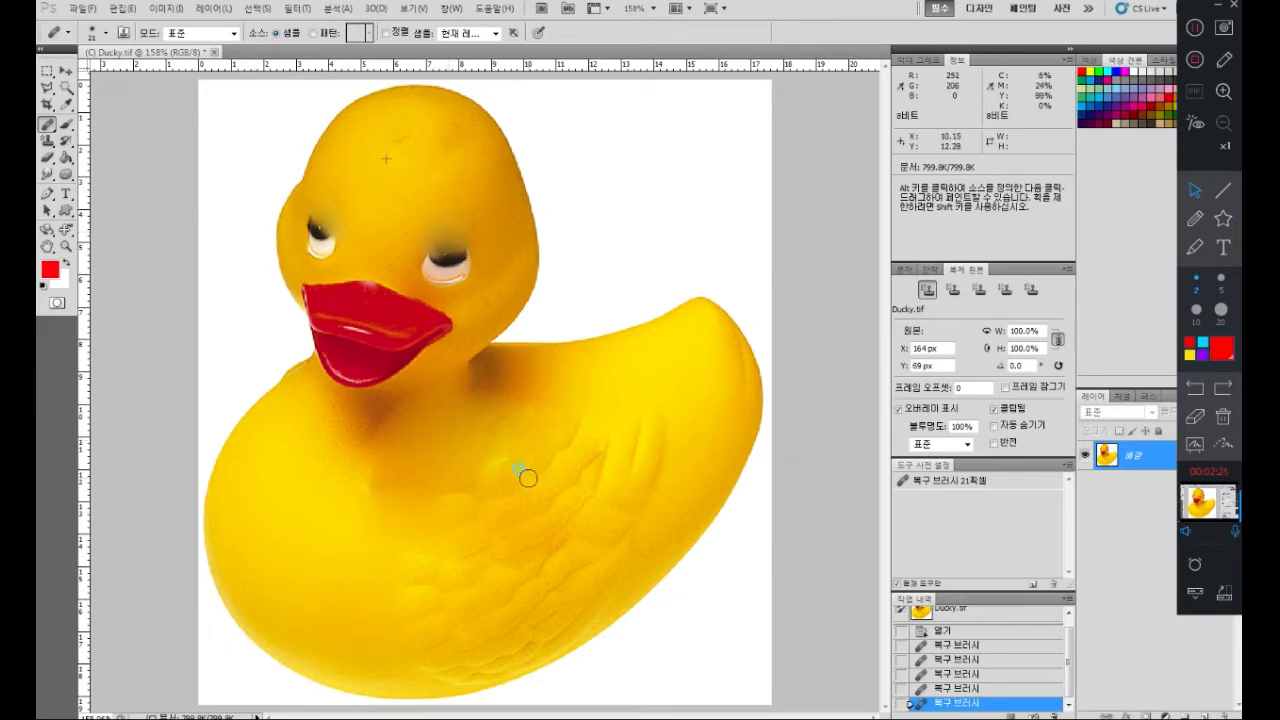
pyautogui.moveTo(531, 461)
pyautogui.mouseDown()
pyautogui.moveTo(508, 474)
pyautogui.moveTo(537, 466)
pyautogui.moveTo(524, 488)
pyautogui.moveTo(509, 477)
pyautogui.moveTo(531, 466)
pyautogui.moveTo(514, 469)
pyautogui.moveTo(520, 487)
pyautogui.moveTo(515, 475)
pyautogui.mouseUp()
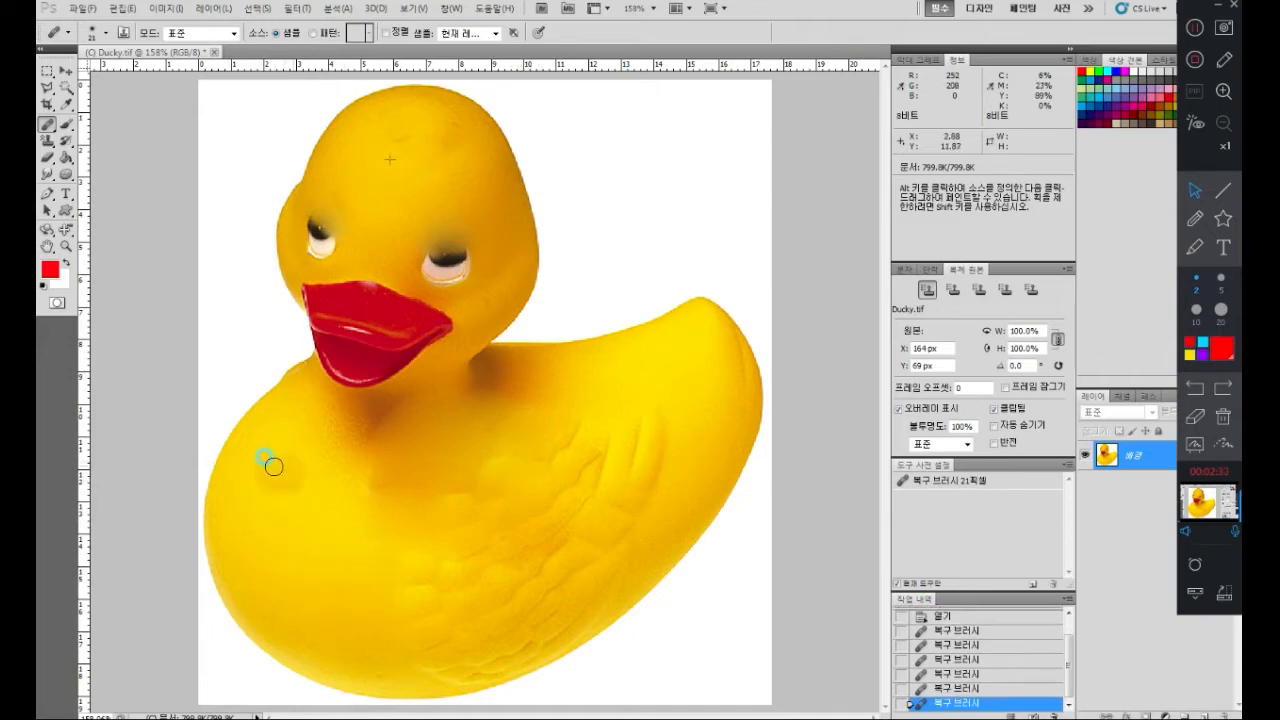
pyautogui.click(550, 527)
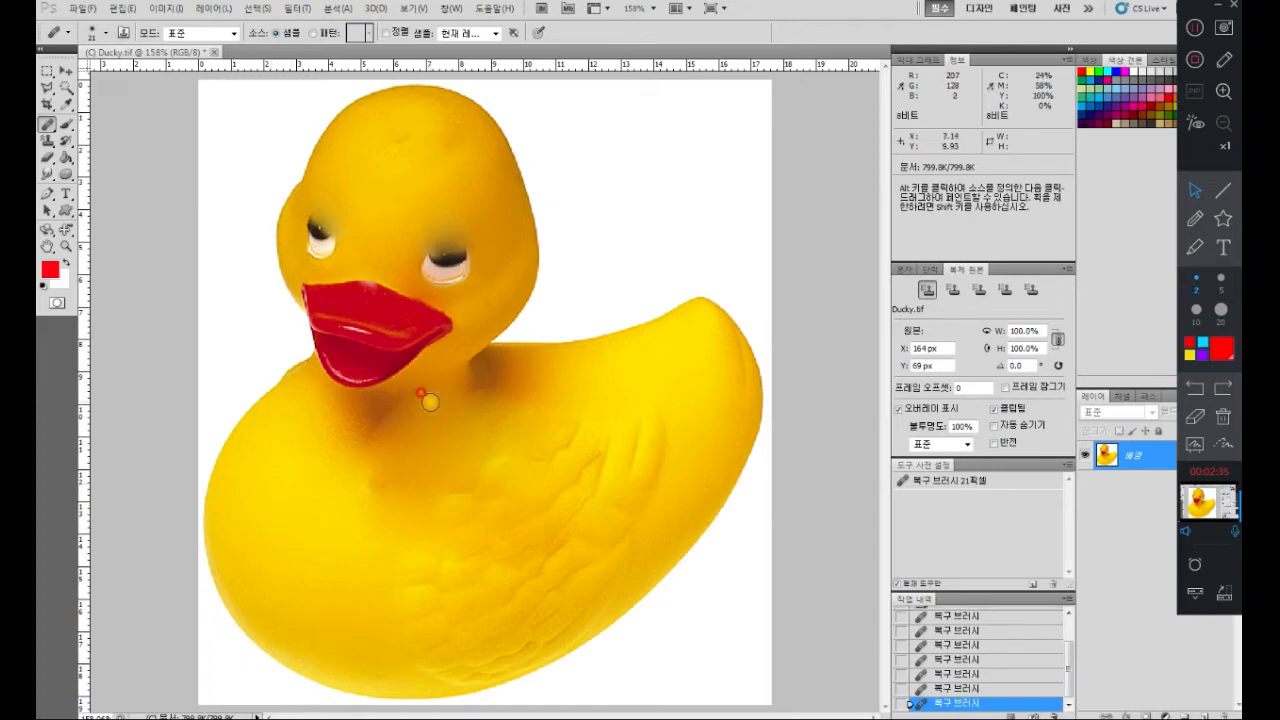
# - Turn on Aligned, sample the upper forehead, and paint healing strokes above the larger eye, below the neck and on the chest
pyautogui.click(391, 33)
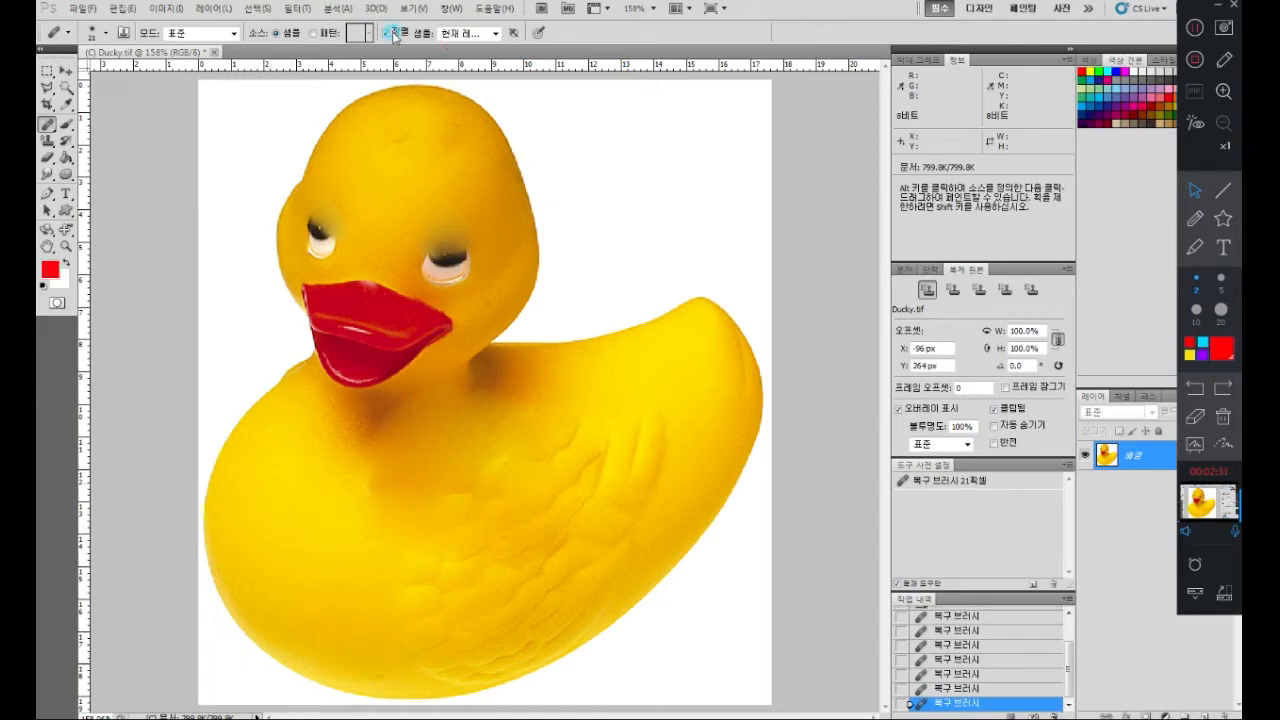
pyautogui.keyDown('alt'); pyautogui.click(389, 134); pyautogui.keyUp('alt')
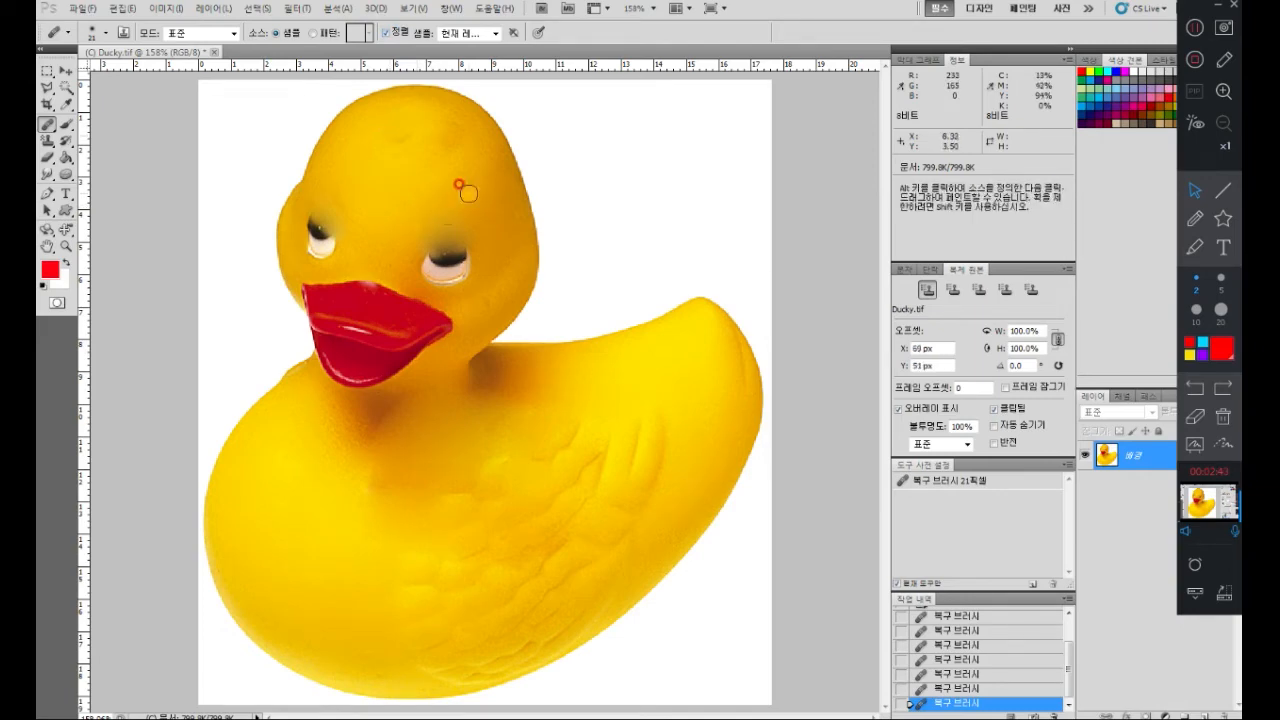
pyautogui.moveTo(450, 210)
pyautogui.mouseDown()
pyautogui.moveTo(457, 194)
pyautogui.moveTo(447, 211)
pyautogui.moveTo(474, 216)
pyautogui.moveTo(461, 204)
pyautogui.mouseUp()
pyautogui.moveTo(442, 427)
pyautogui.mouseDown()
pyautogui.moveTo(448, 459)
pyautogui.moveTo(432, 431)
pyautogui.moveTo(420, 433)
pyautogui.moveTo(429, 459)
pyautogui.moveTo(447, 461)
pyautogui.moveTo(452, 427)
pyautogui.moveTo(450, 451)
pyautogui.moveTo(422, 452)
pyautogui.moveTo(447, 429)
pyautogui.mouseUp()
pyautogui.moveTo(312, 526)
pyautogui.mouseDown()
pyautogui.moveTo(338, 511)
pyautogui.moveTo(317, 514)
pyautogui.moveTo(332, 535)
pyautogui.mouseUp()
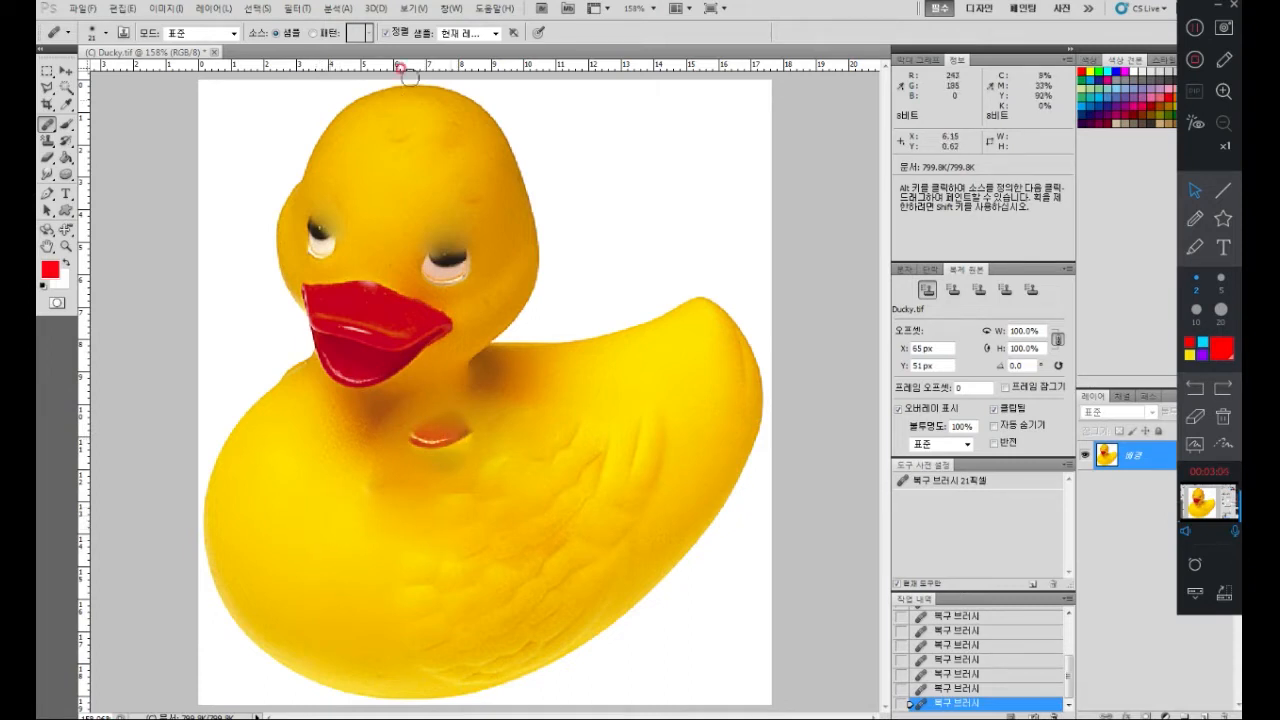
# - Turn off Aligned, resample the upper forehead, and paint healing strokes around the eyes and just above the beak
pyautogui.click(400, 34)
pyautogui.keyDown('alt'); pyautogui.click(390, 134); pyautogui.keyUp('alt')
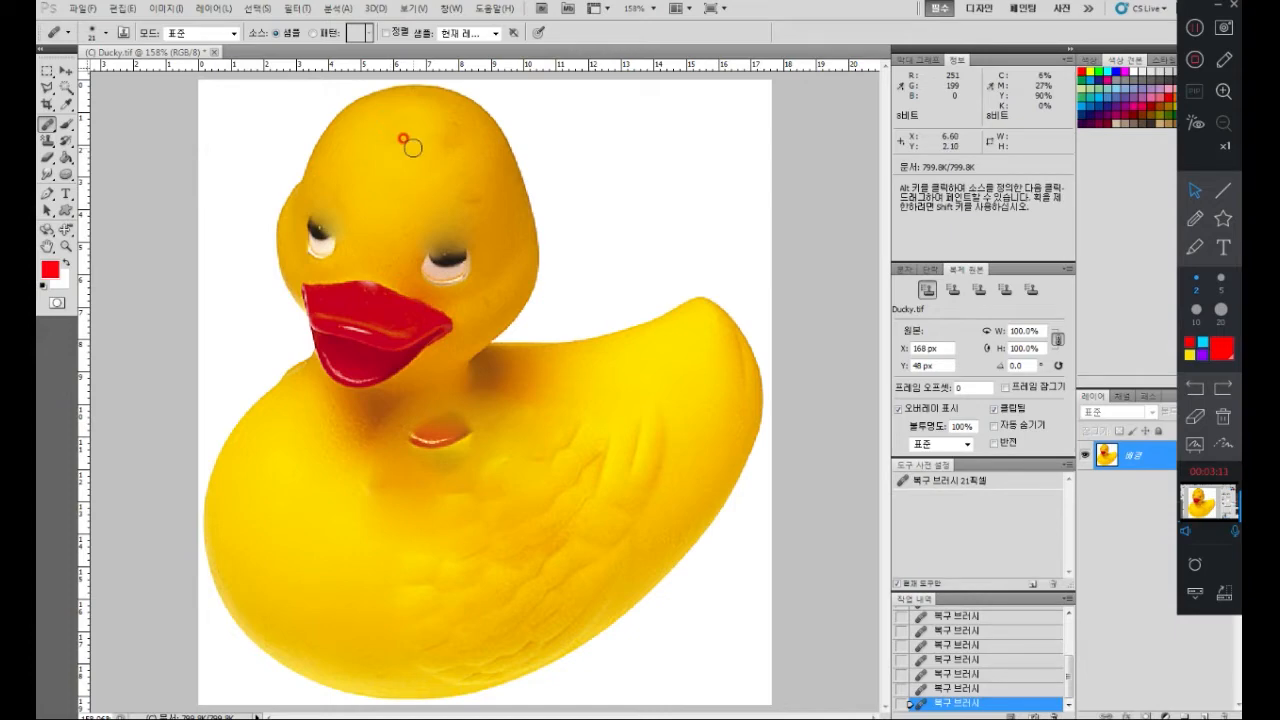
pyautogui.moveTo(471, 197); pyautogui.dragTo(466, 206)
pyautogui.moveTo(337, 251); pyautogui.dragTo(338, 262)
pyautogui.moveTo(465, 268); pyautogui.dragTo(463, 266)
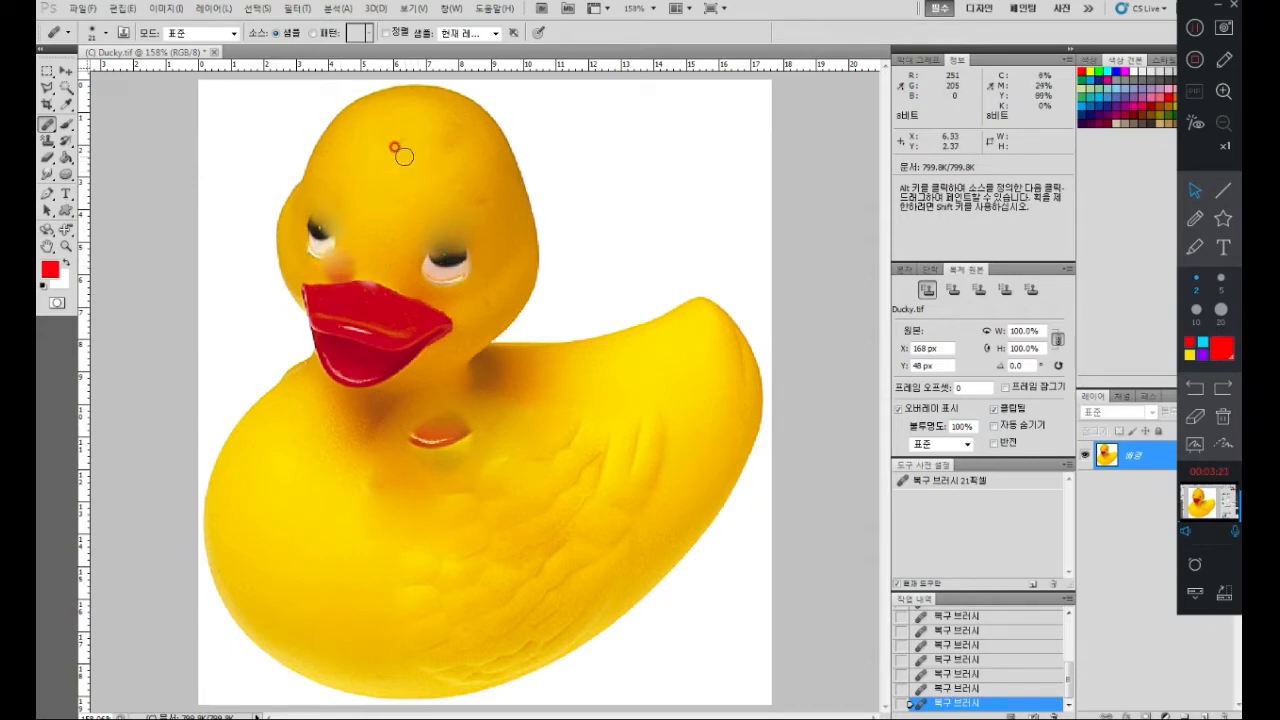
# - Turn Aligned back on, sample the forehead, and paint healing strokes below the neck and on the upper back
pyautogui.click(387, 33)
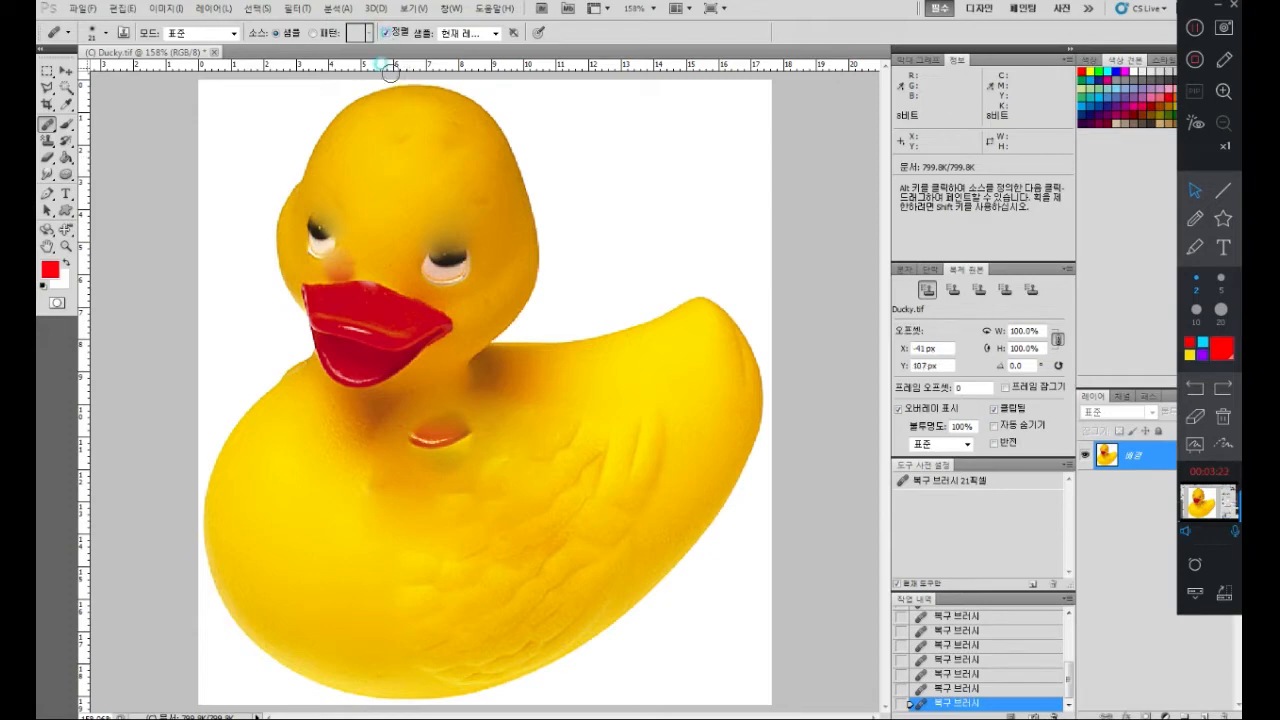
pyautogui.keyDown('alt'); pyautogui.click(378, 145); pyautogui.keyUp('alt')
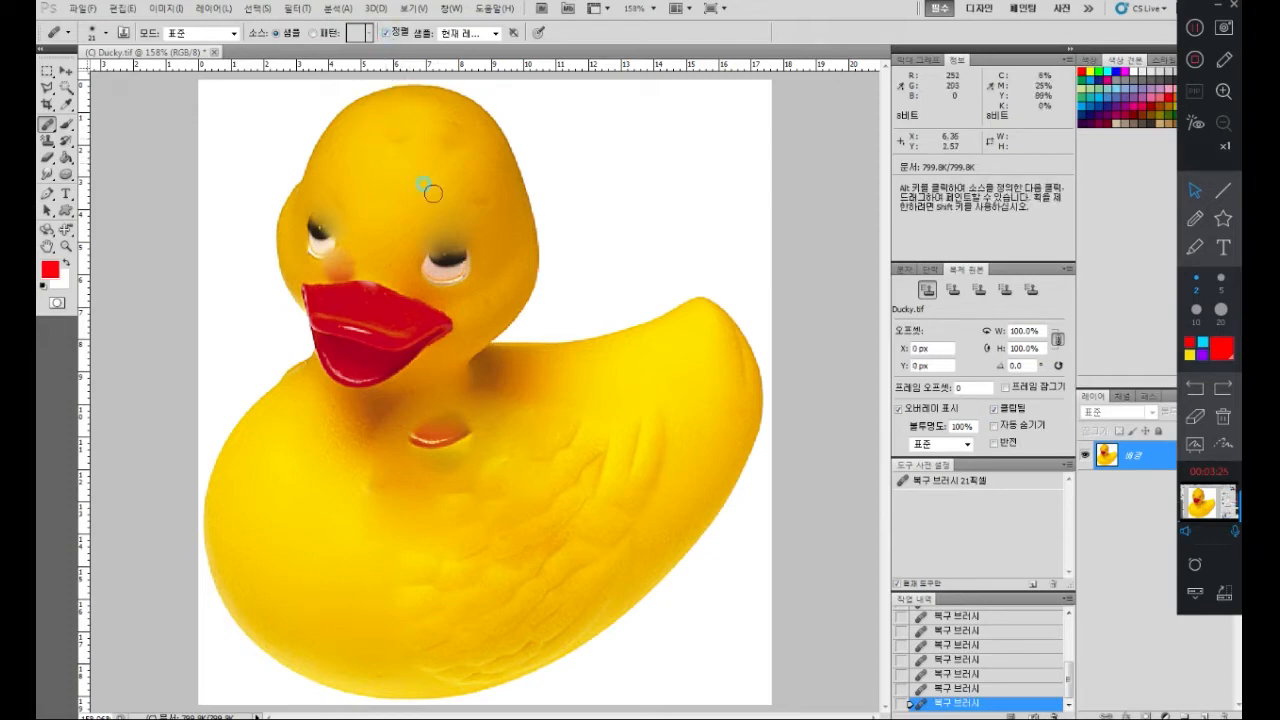
pyautogui.moveTo(387, 434); pyautogui.dragTo(400, 448)
pyautogui.moveTo(545, 432)
pyautogui.mouseDown()
pyautogui.moveTo(556, 427)
pyautogui.moveTo(545, 426)
pyautogui.mouseUp()
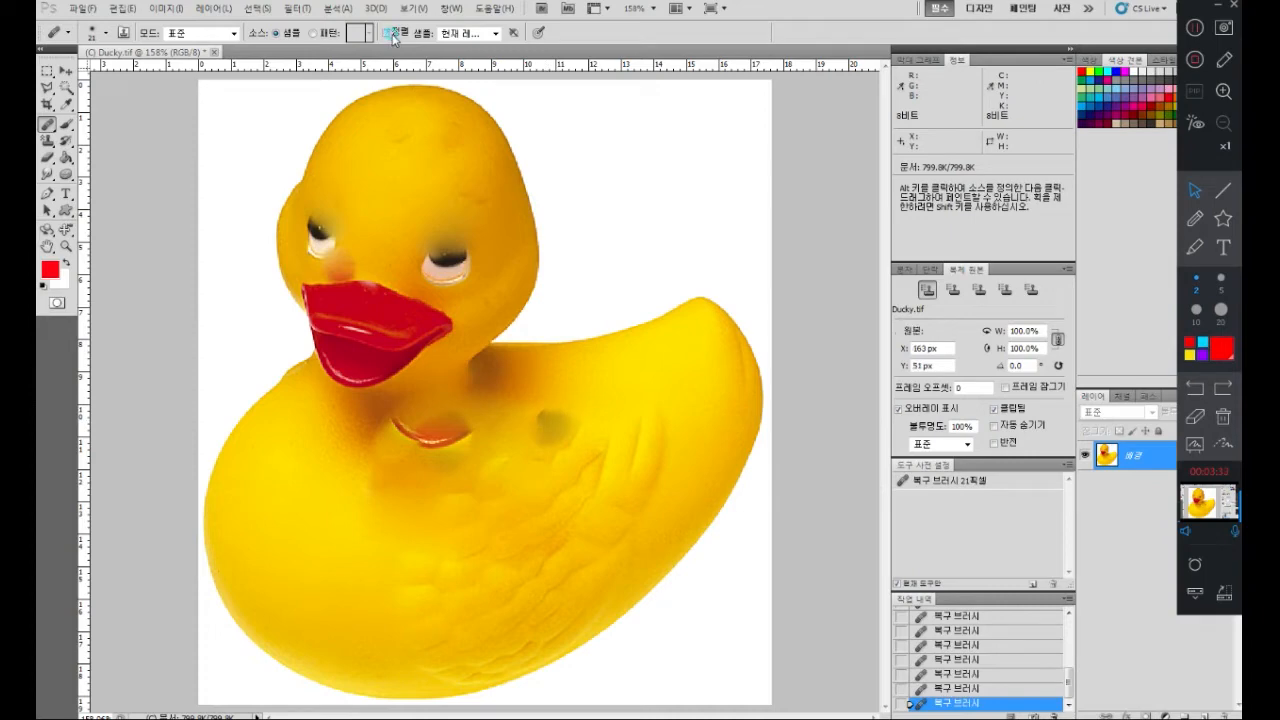
# - Turn off Aligned, switch the healing source to Pattern and choose the concentric-square pattern
pyautogui.click(391, 35)
pyautogui.click(392, 34)
pyautogui.click(366, 35)
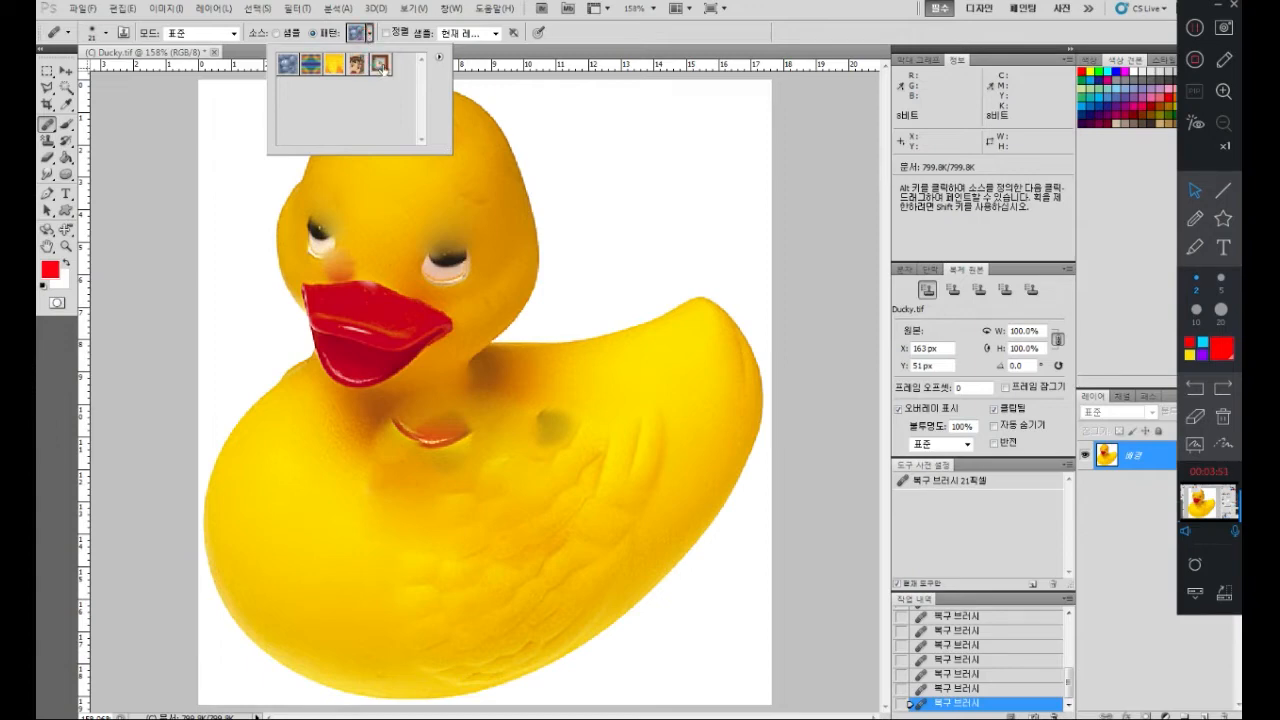
pyautogui.click(381, 66)
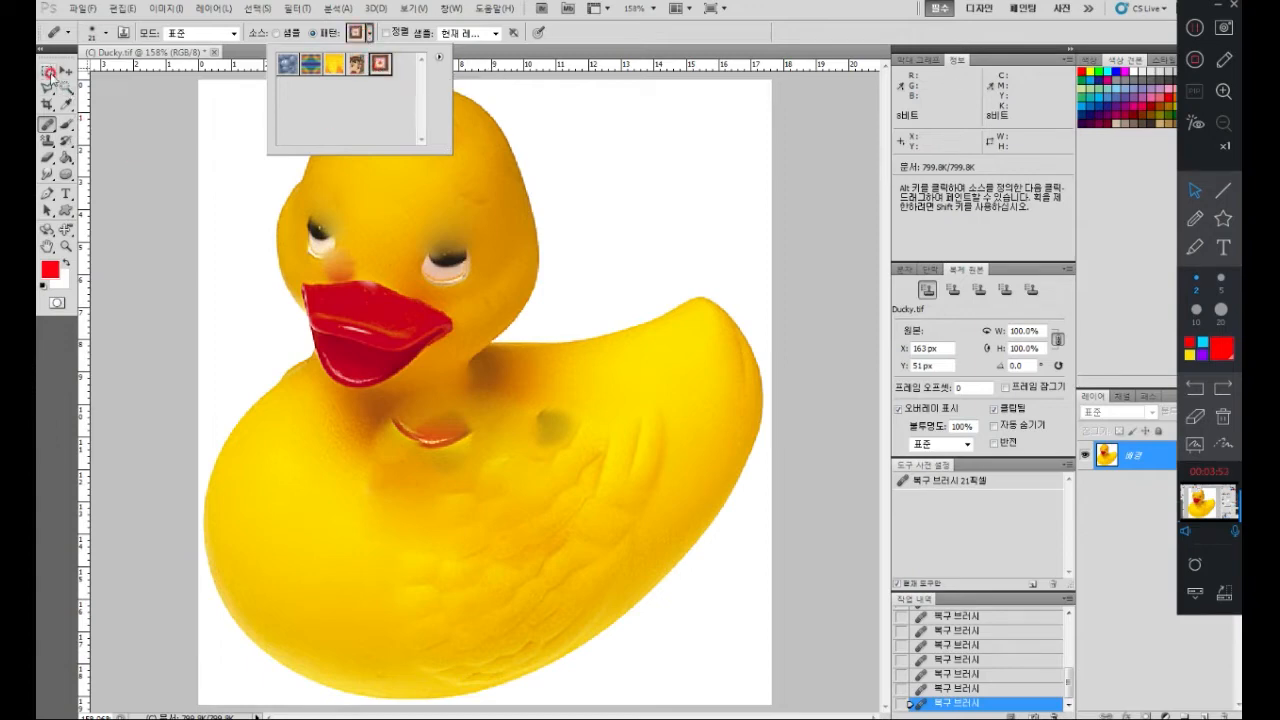
# - Select a rectangle of about 1.02 by 1.31 at the larger eye's edge, define it as a pattern with the default name, and deselect
pyautogui.click(47, 71)
pyautogui.moveTo(403, 241); pyautogui.dragTo(437, 283)
pyautogui.moveTo(187, 31); pyautogui.dragTo(110, 51)
pyautogui.click(117, 12)
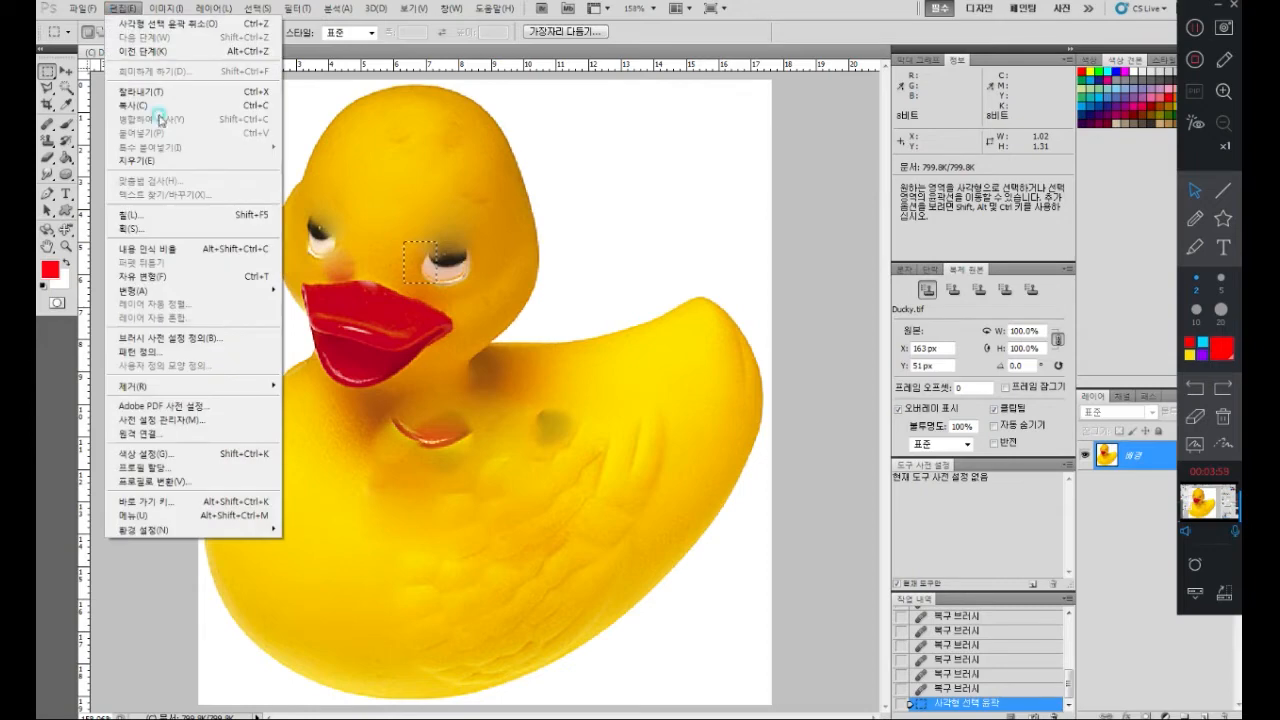
pyautogui.click(160, 354)
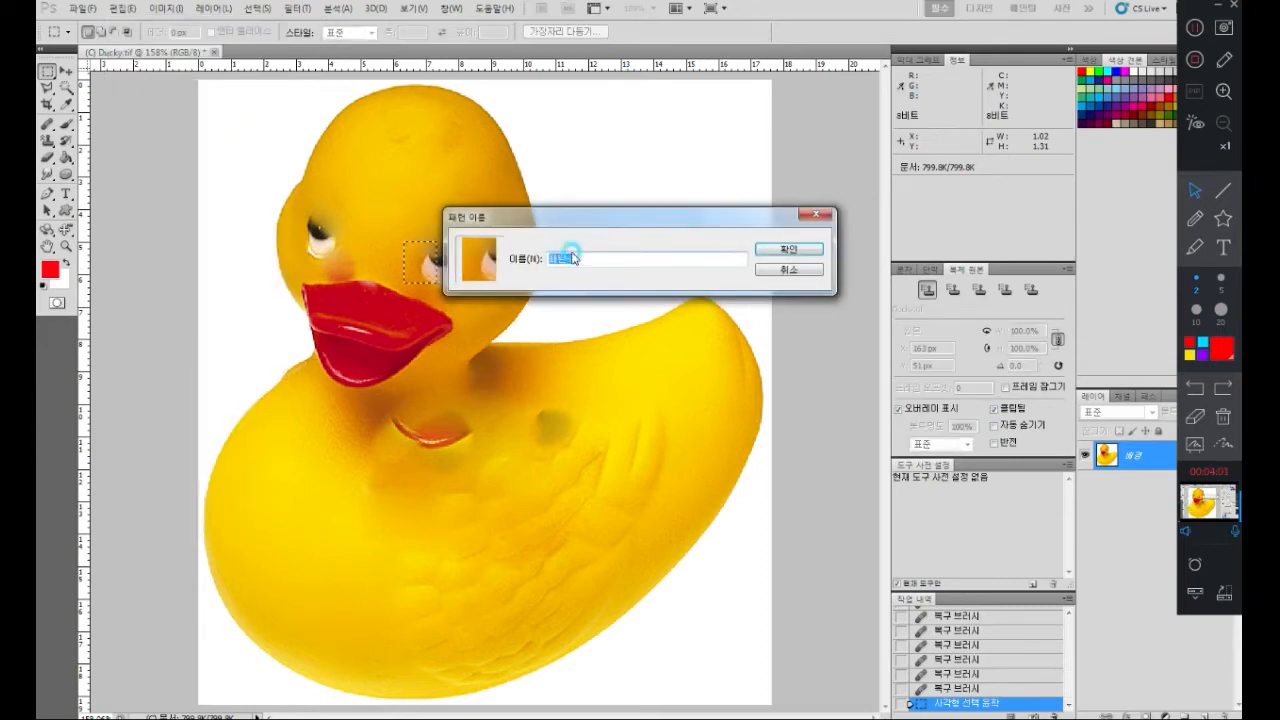
pyautogui.click(764, 247)
pyautogui.hotkey('ctrl', 'd')
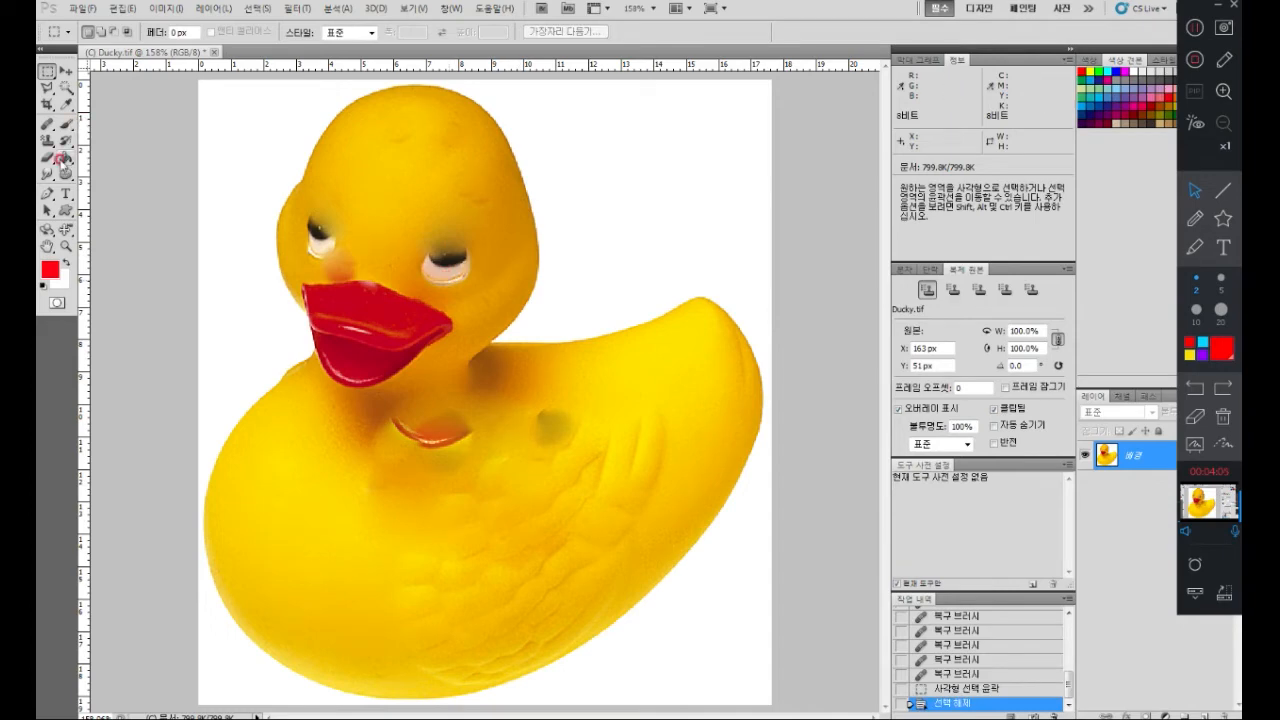
# - Return to the Healing Brush, choose the concentric-square pattern and paint it across the duck's forehead
pyautogui.click(46, 125)
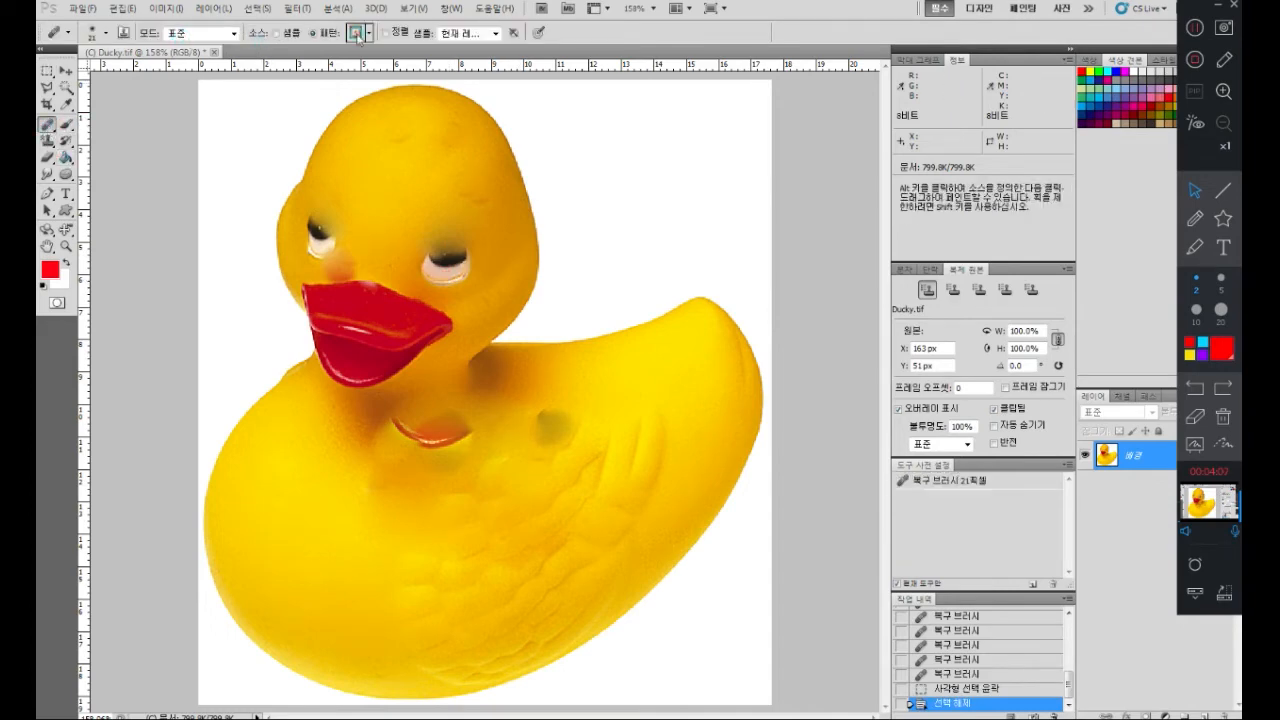
pyautogui.click(359, 34)
pyautogui.click(404, 65)
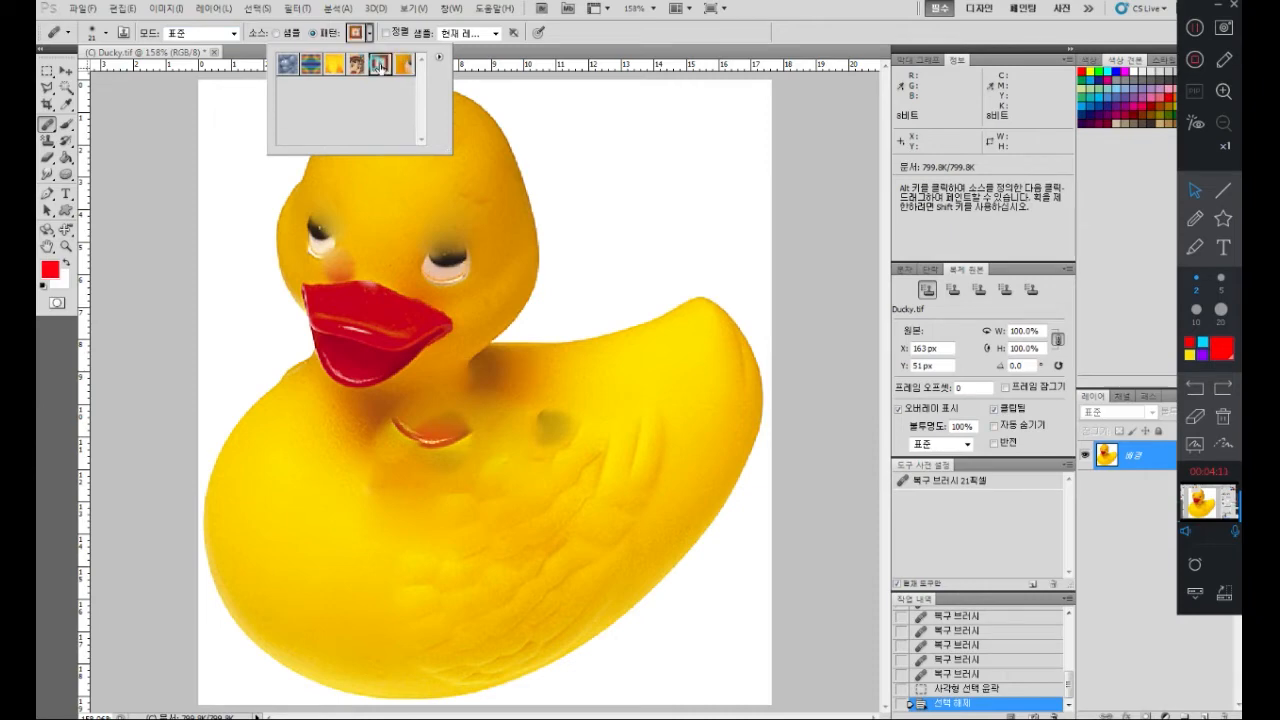
pyautogui.click(379, 66)
pyautogui.click(409, 179)
pyautogui.moveTo(414, 154)
pyautogui.mouseDown()
pyautogui.moveTo(369, 187)
pyautogui.moveTo(428, 195)
pyautogui.moveTo(423, 153)
pyautogui.moveTo(396, 141)
pyautogui.moveTo(370, 156)
pyautogui.moveTo(359, 193)
pyautogui.moveTo(401, 212)
pyautogui.moveTo(430, 195)
pyautogui.mouseUp()
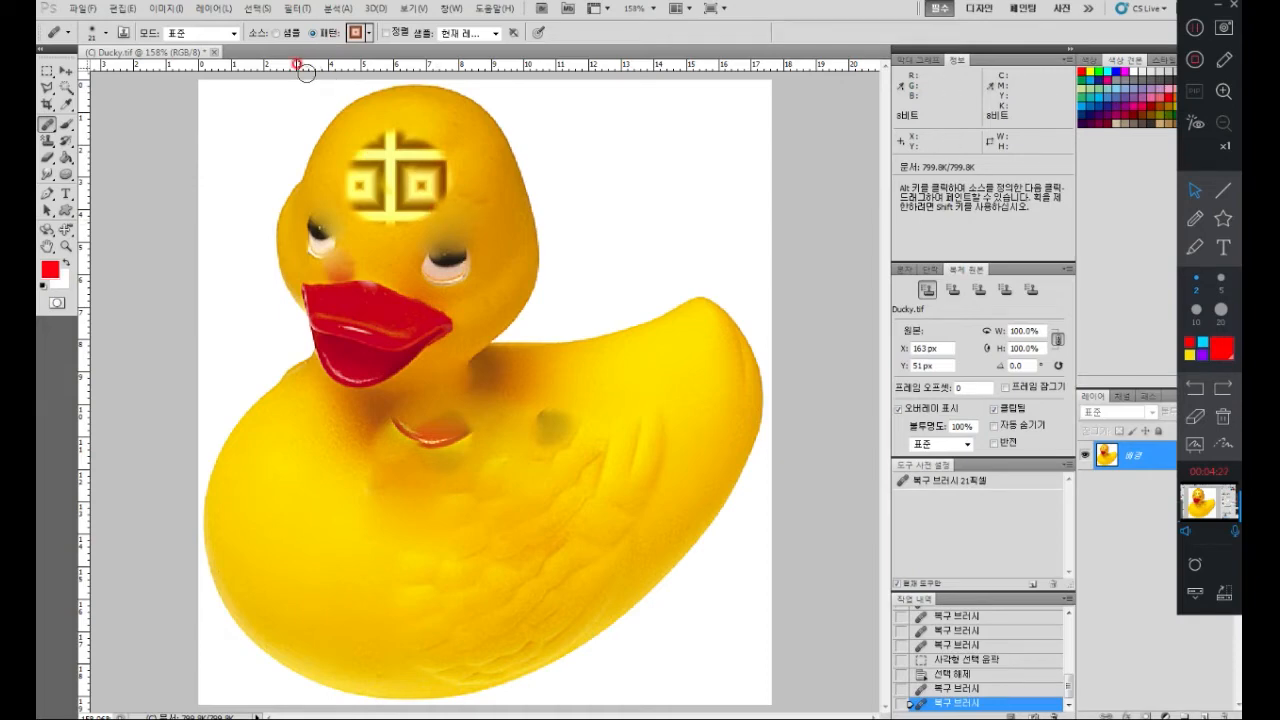
# - Set the Healing Brush source to Sampled and restore the image to the Ducky.tif opening snapshot
pyautogui.click(276, 33)
pyautogui.scroll(5, 1020, 634)
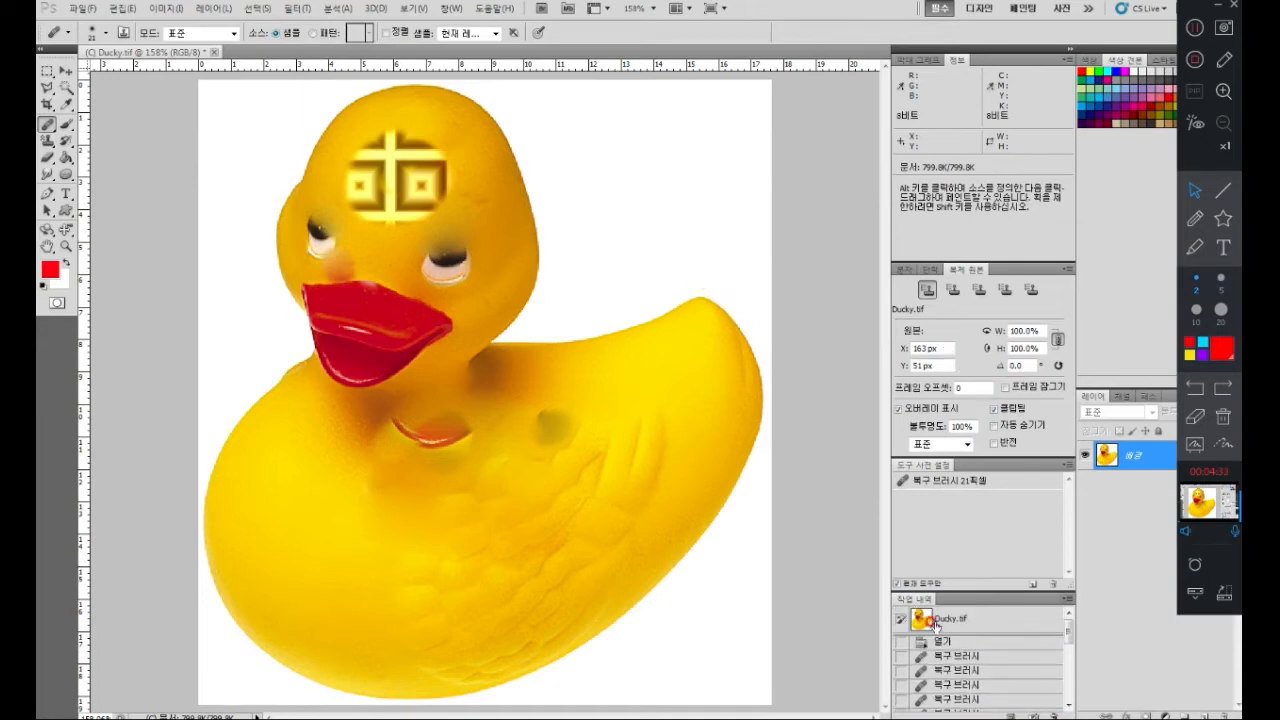
pyautogui.click(935, 624)
# - With the Patch tool in Source mode, outline the forehead crease at about 2.05 by 1.41, patch it from clean skin nearby, and deselect
pyautogui.click(47, 127)
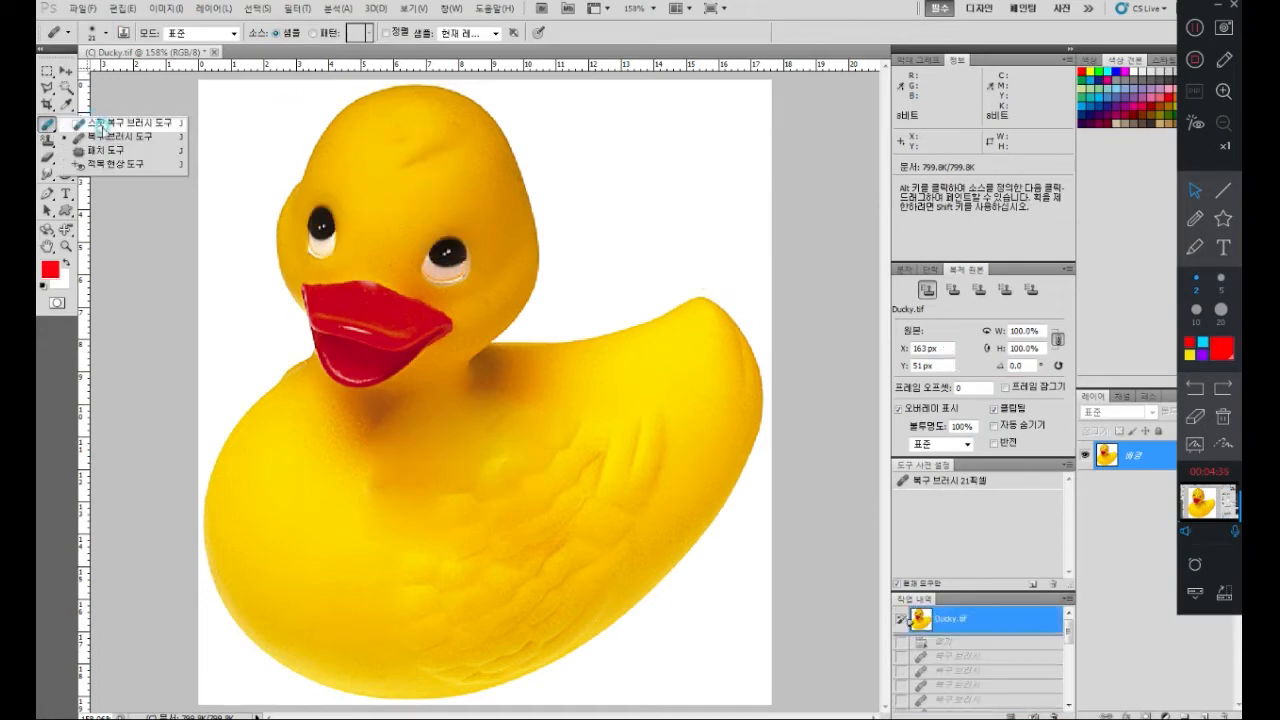
pyautogui.click(104, 152)
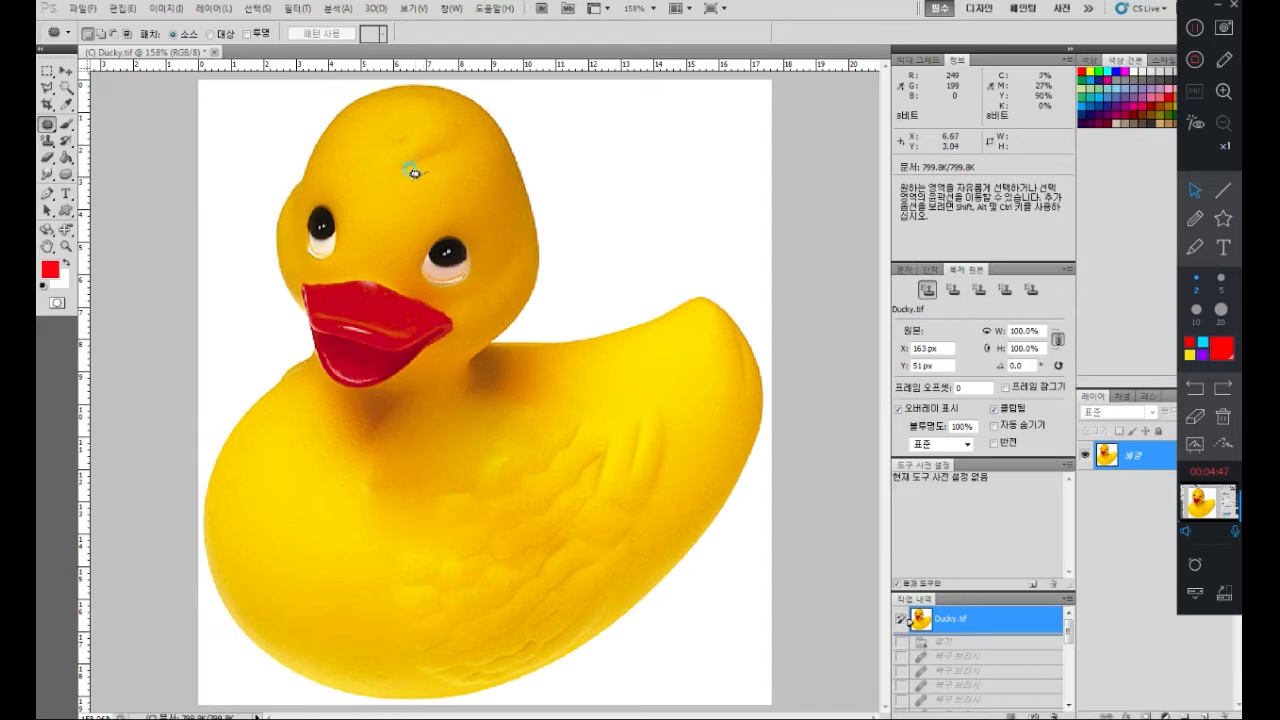
pyautogui.moveTo(401, 177)
pyautogui.mouseDown()
pyautogui.moveTo(407, 136)
pyautogui.moveTo(448, 137)
pyautogui.moveTo(451, 152)
pyautogui.moveTo(430, 164)
pyautogui.moveTo(372, 167)
pyautogui.moveTo(359, 197)
pyautogui.moveTo(372, 230)
pyautogui.mouseUp()
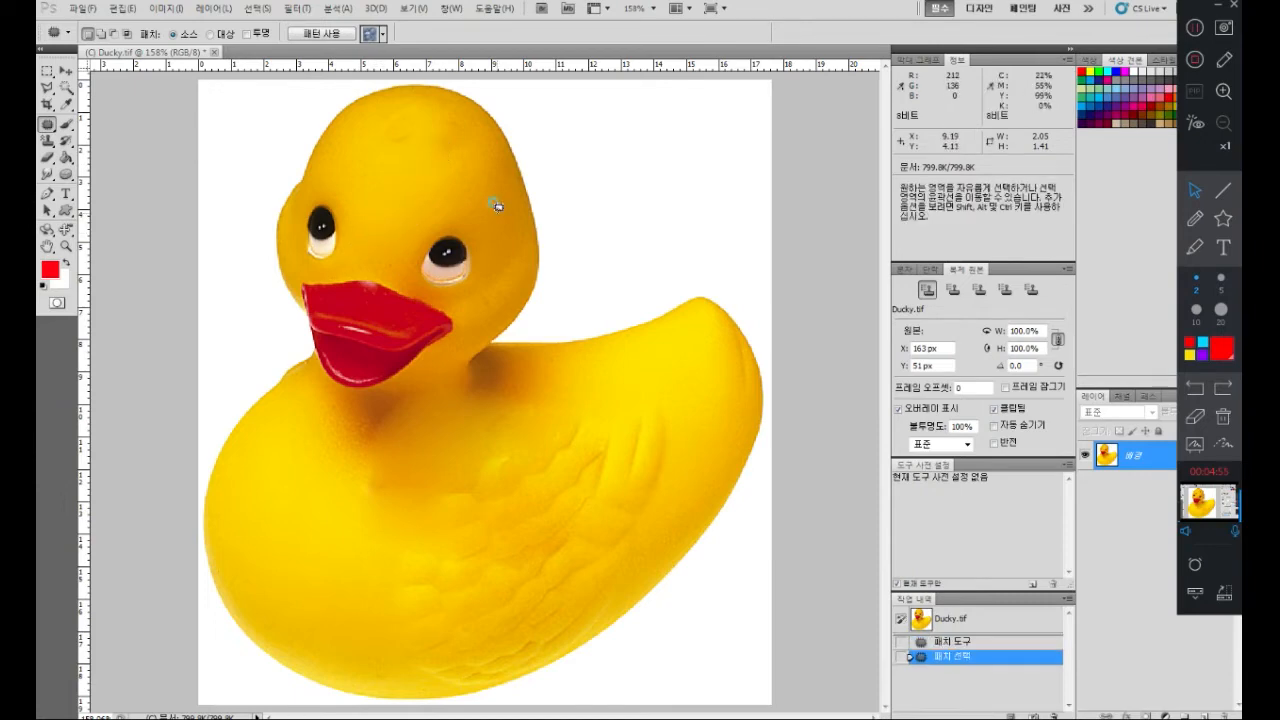
pyautogui.hotkey('ctrl', 'd')
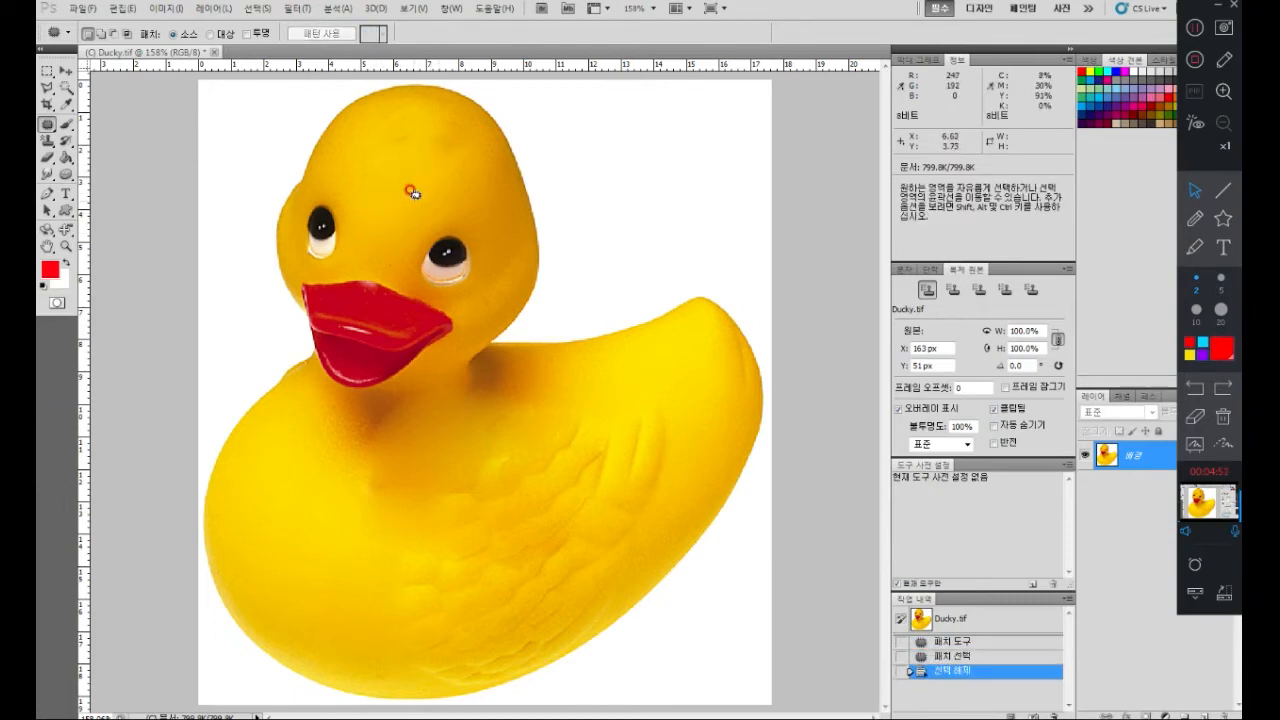
# - Set the patch mode to Destination, outline a chest area of about 3.70 by 3.00, and place it over the larger eye
pyautogui.click(209, 34)
pyautogui.moveTo(357, 518)
pyautogui.mouseDown()
pyautogui.moveTo(290, 532)
pyautogui.moveTo(313, 440)
pyautogui.moveTo(355, 435)
pyautogui.moveTo(333, 510)
pyautogui.mouseUp()
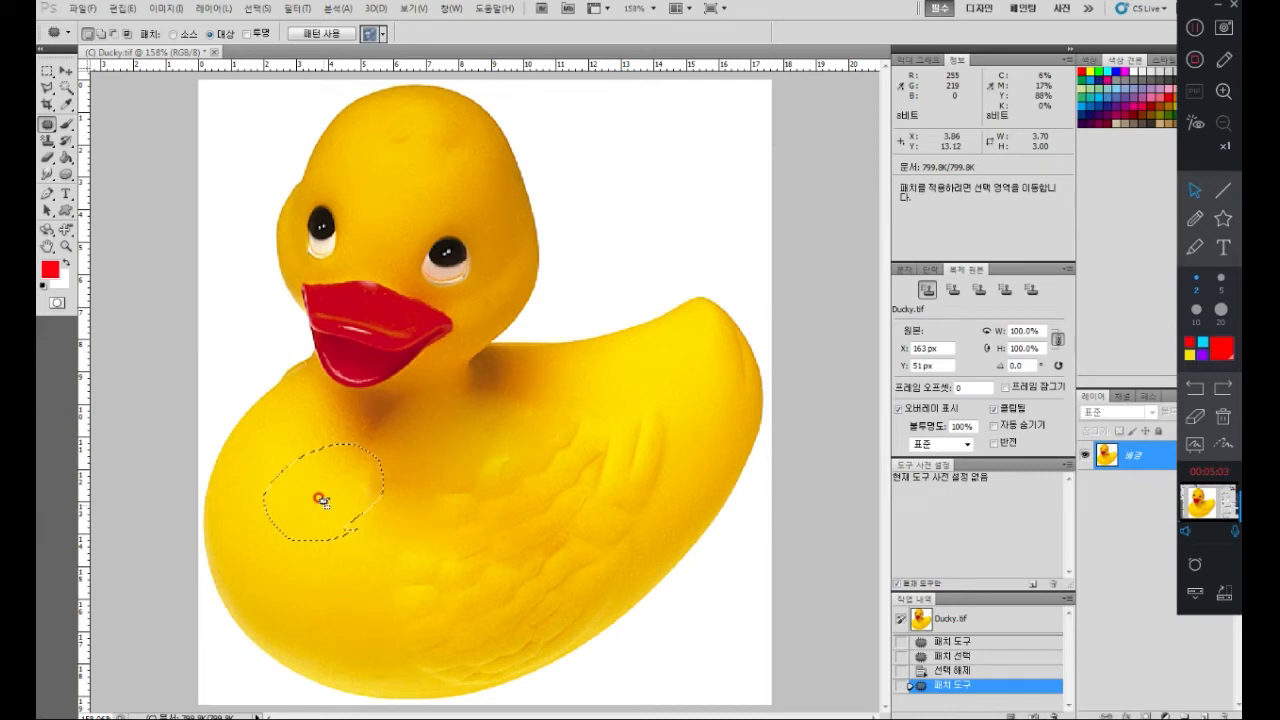
pyautogui.moveTo(318, 494); pyautogui.dragTo(451, 263)
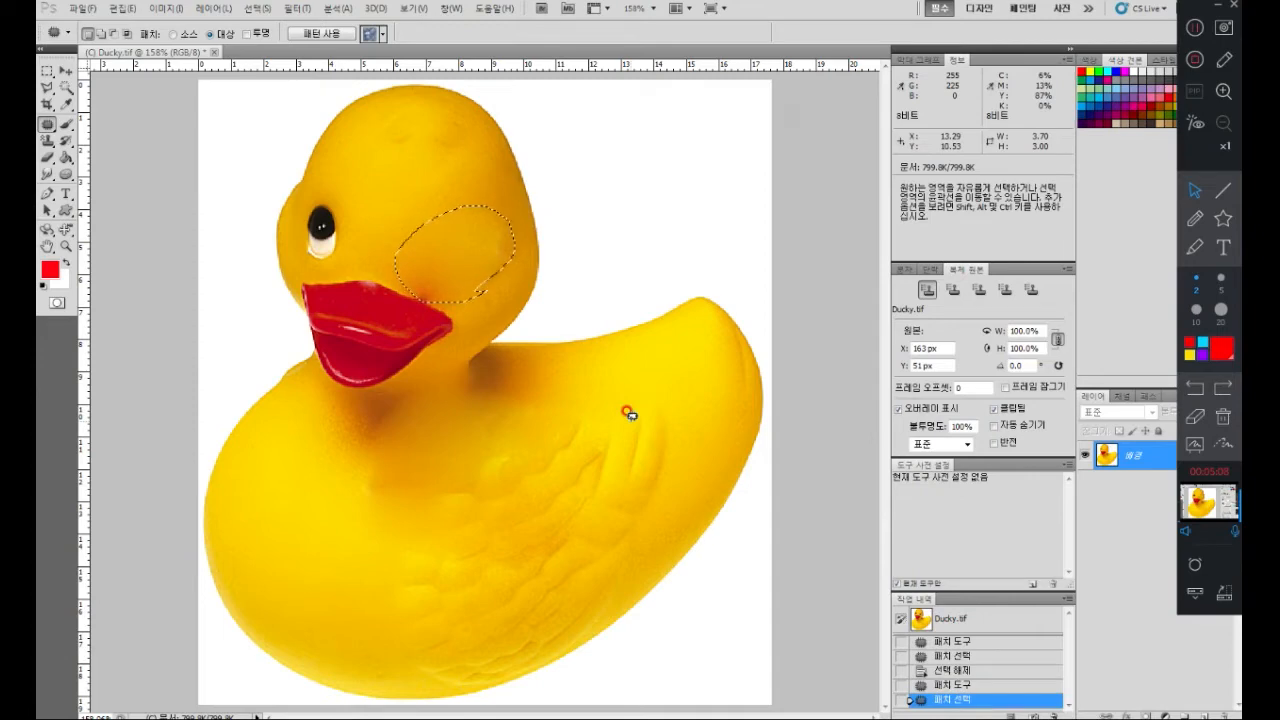
# - Set the patch mode to Source and fill the selected eye area with the current bubble pattern
pyautogui.click(188, 36)
pyautogui.click(350, 35)
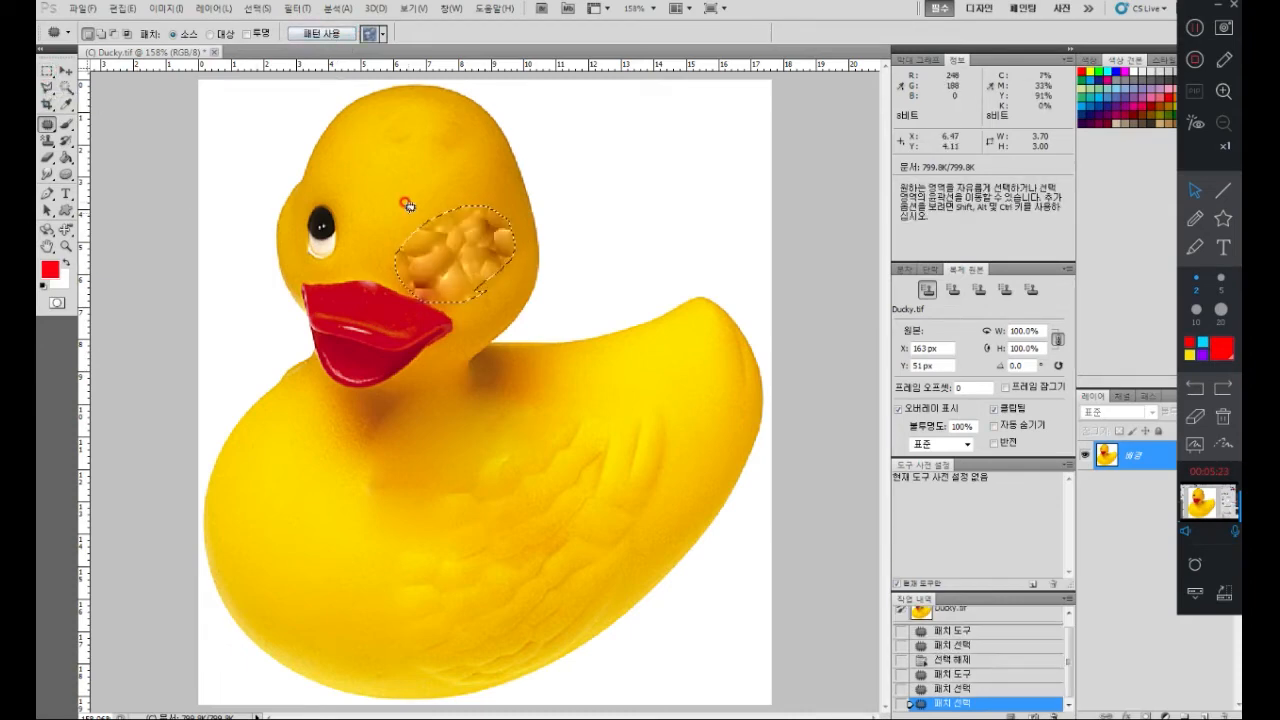
pyautogui.click(317, 38)
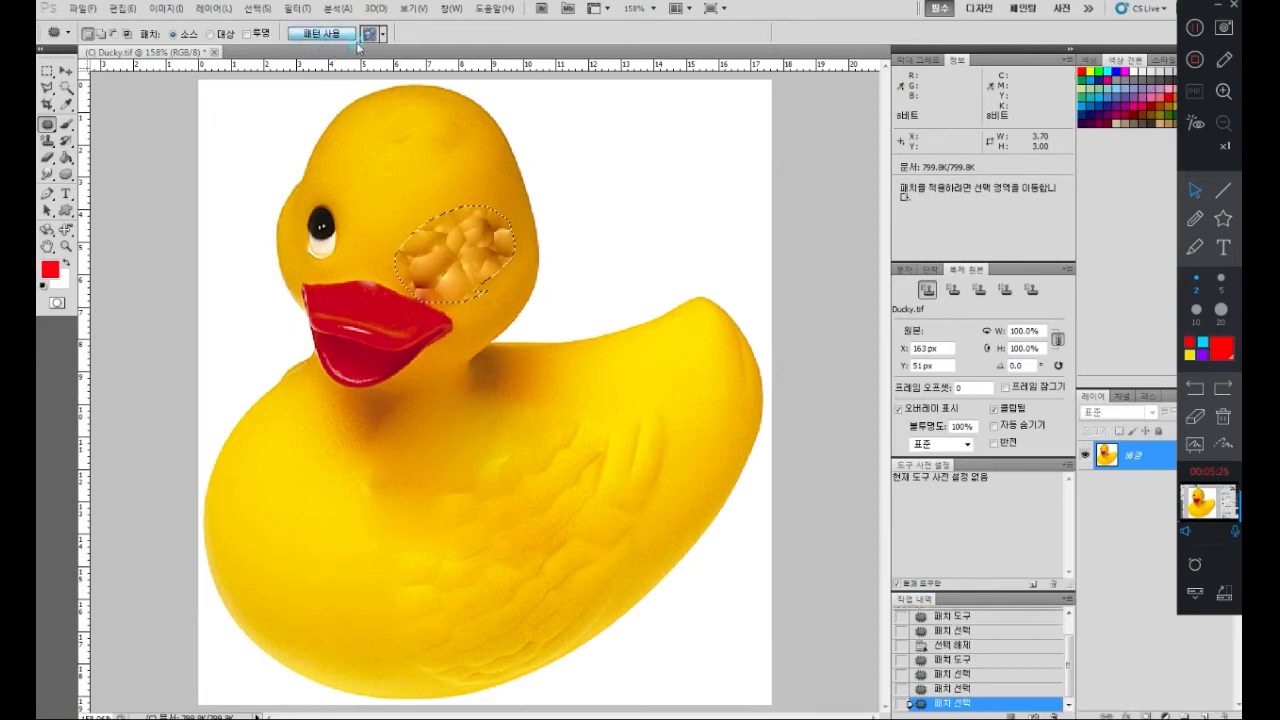
# - Choose the cartoon picture pattern and apply it to the selected eye area
pyautogui.click(350, 35)
pyautogui.click(371, 34)
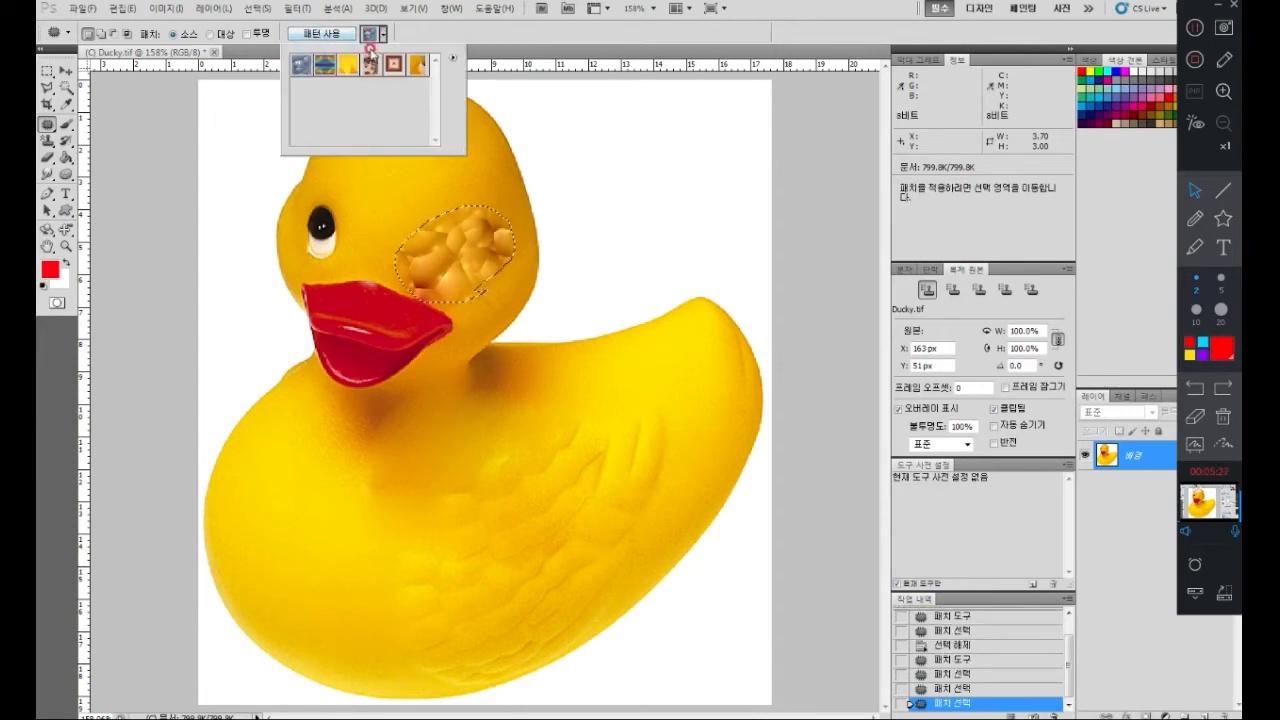
pyautogui.click(372, 68)
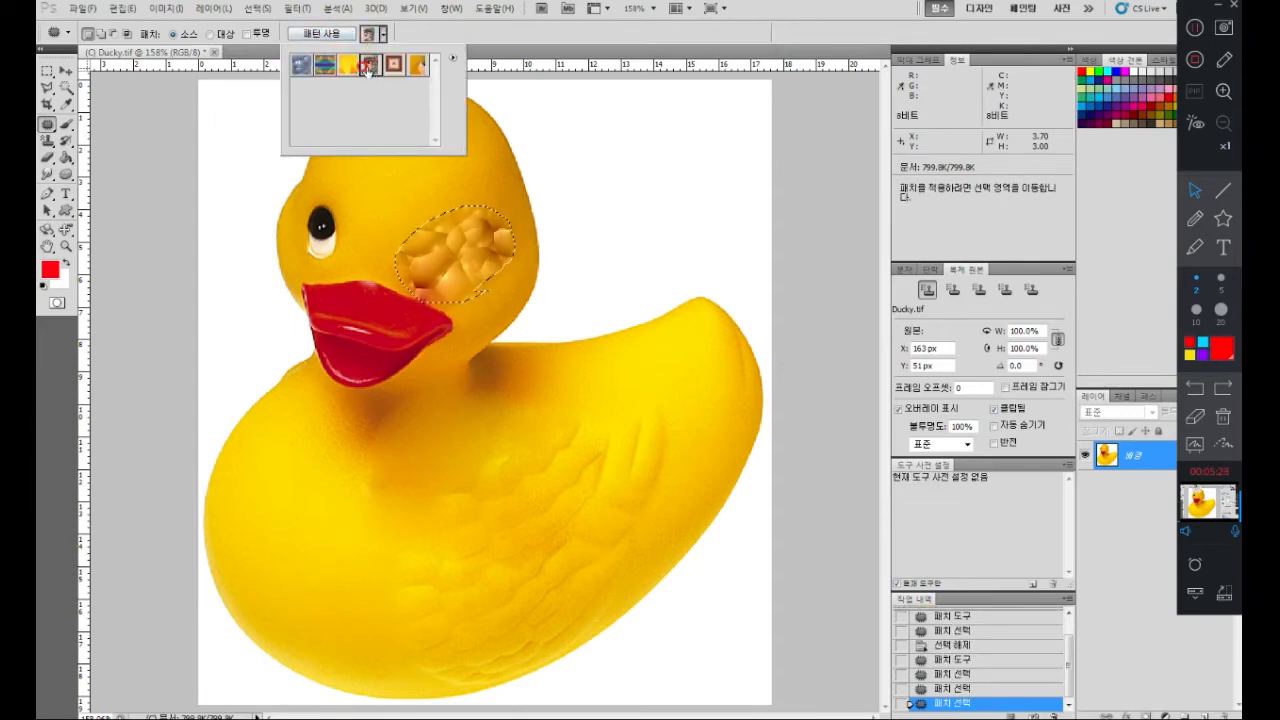
pyautogui.click(318, 34)
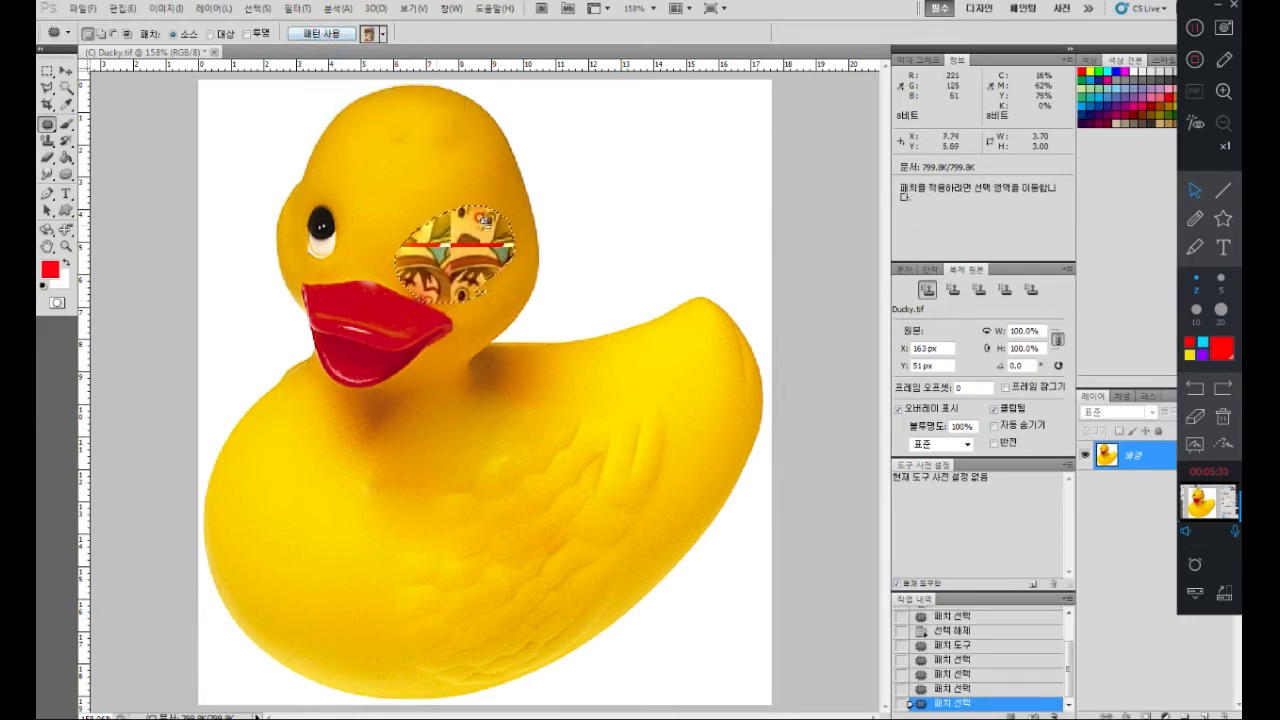
# - Deselect the patched area, reselect the Patch tool, and restore the image to its opening snapshot
pyautogui.click(46, 71)
pyautogui.click(350, 162)
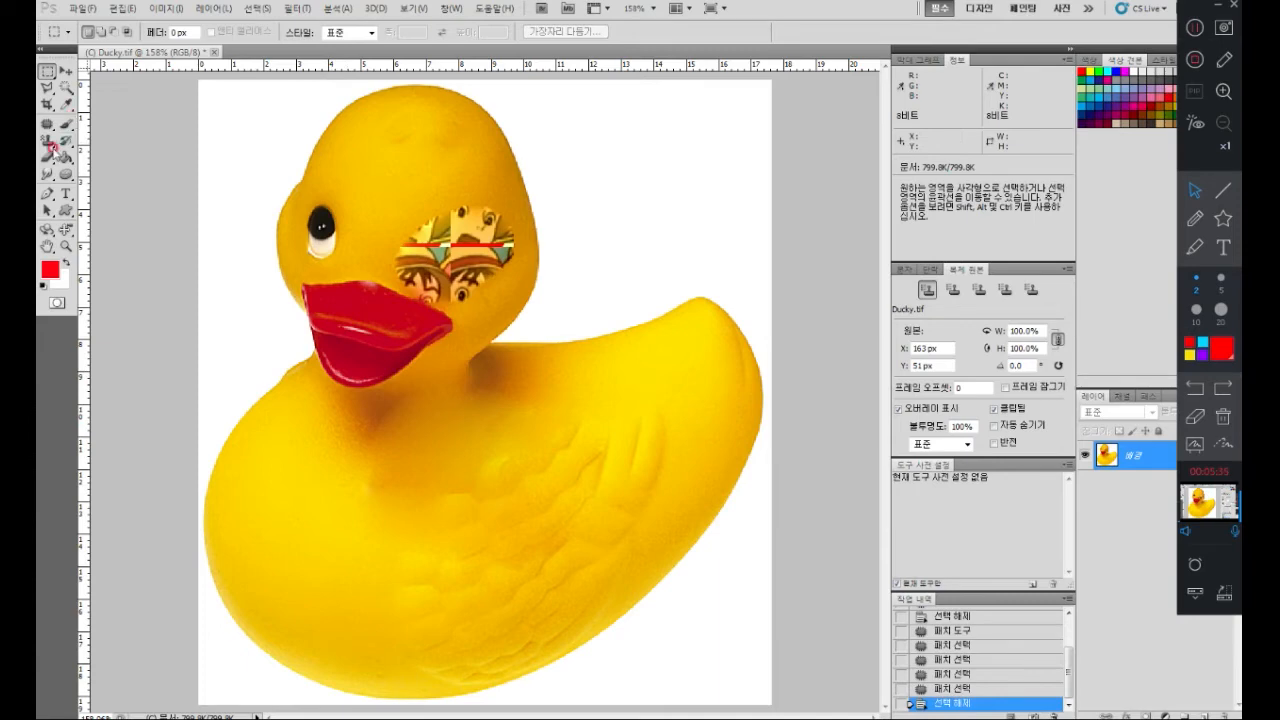
pyautogui.click(46, 126)
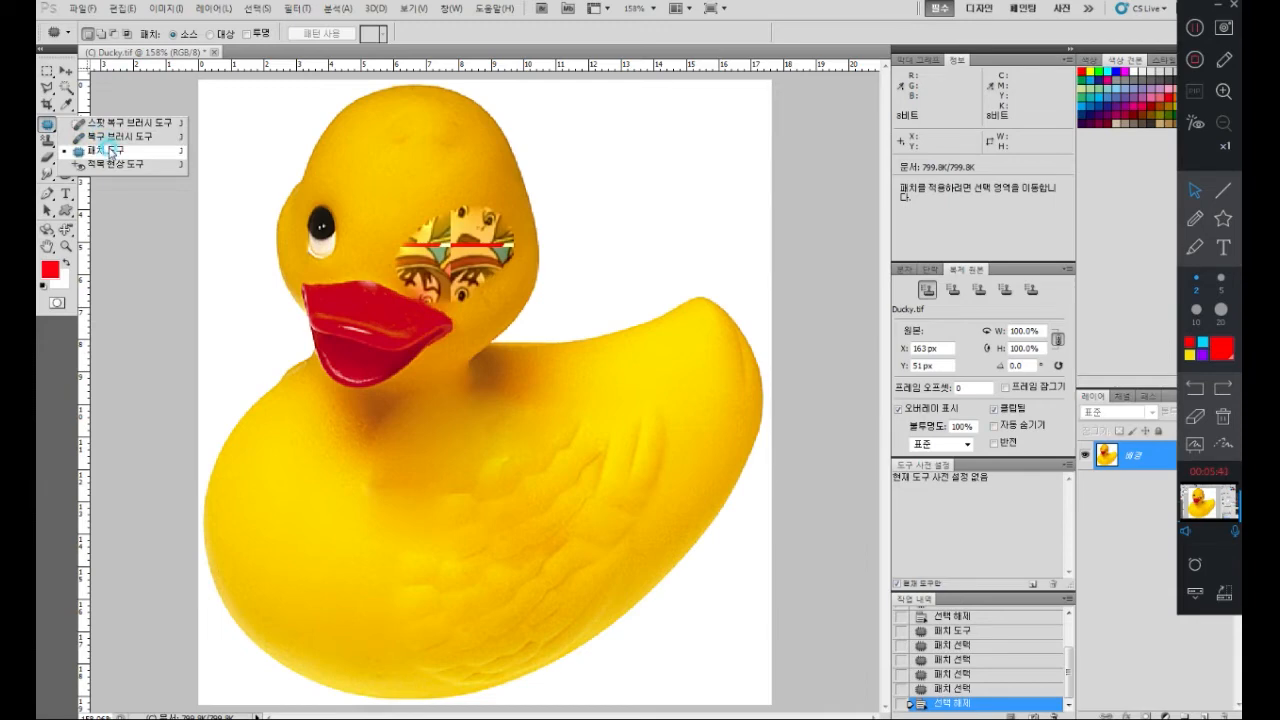
pyautogui.click(110, 152)
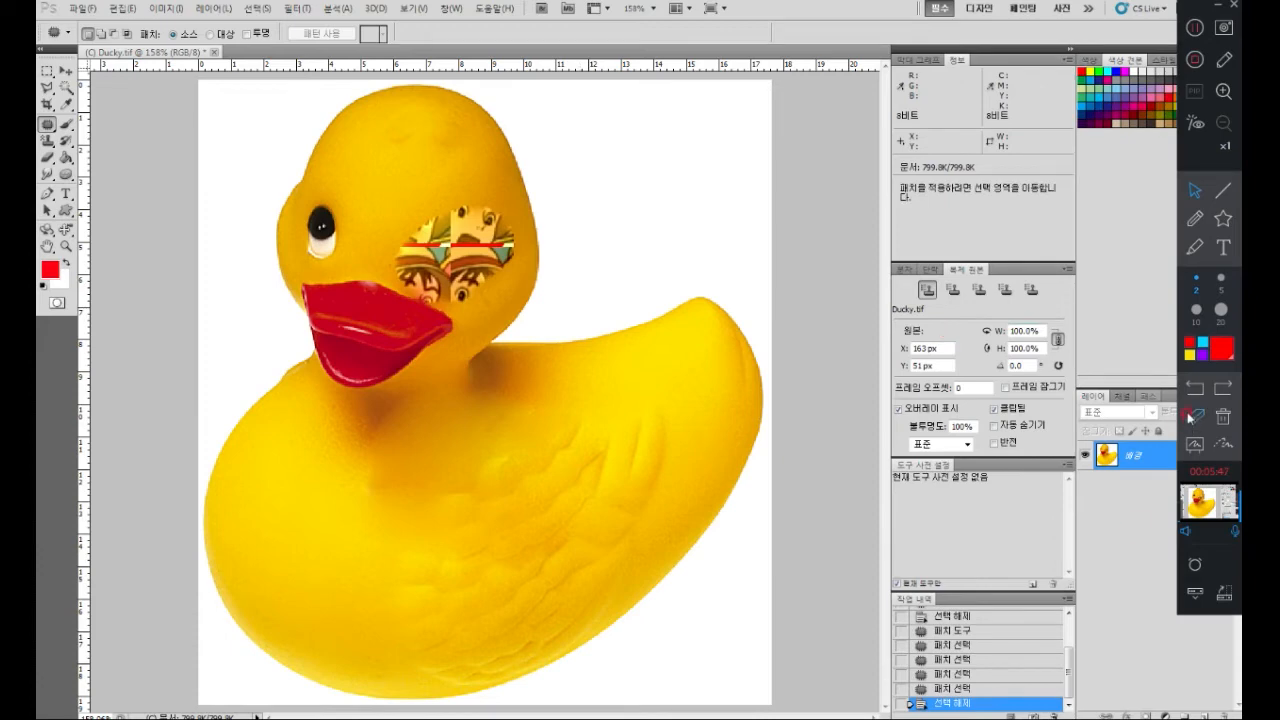
pyautogui.scroll(5, 995, 630)
pyautogui.click(989, 620)
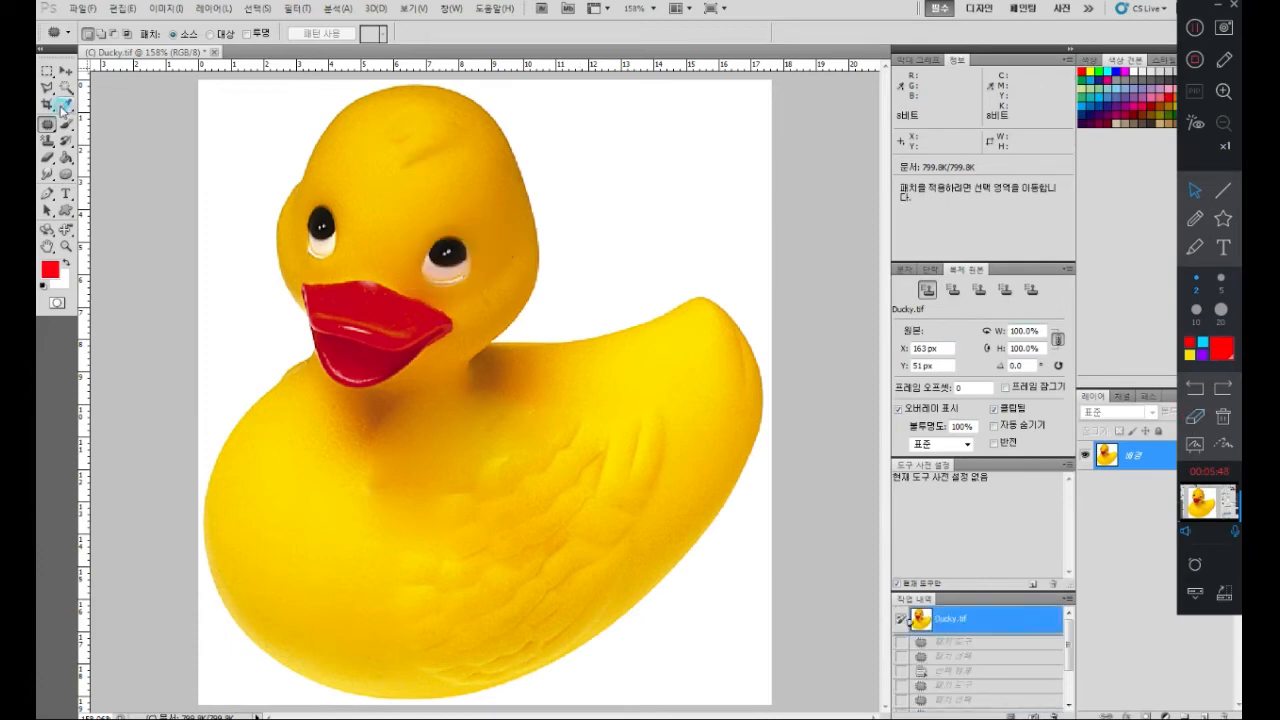
# - Compare the Clone Stamp with the Healing Brush by switching between them, ending on the Clone Stamp
pyautogui.click(47, 143)
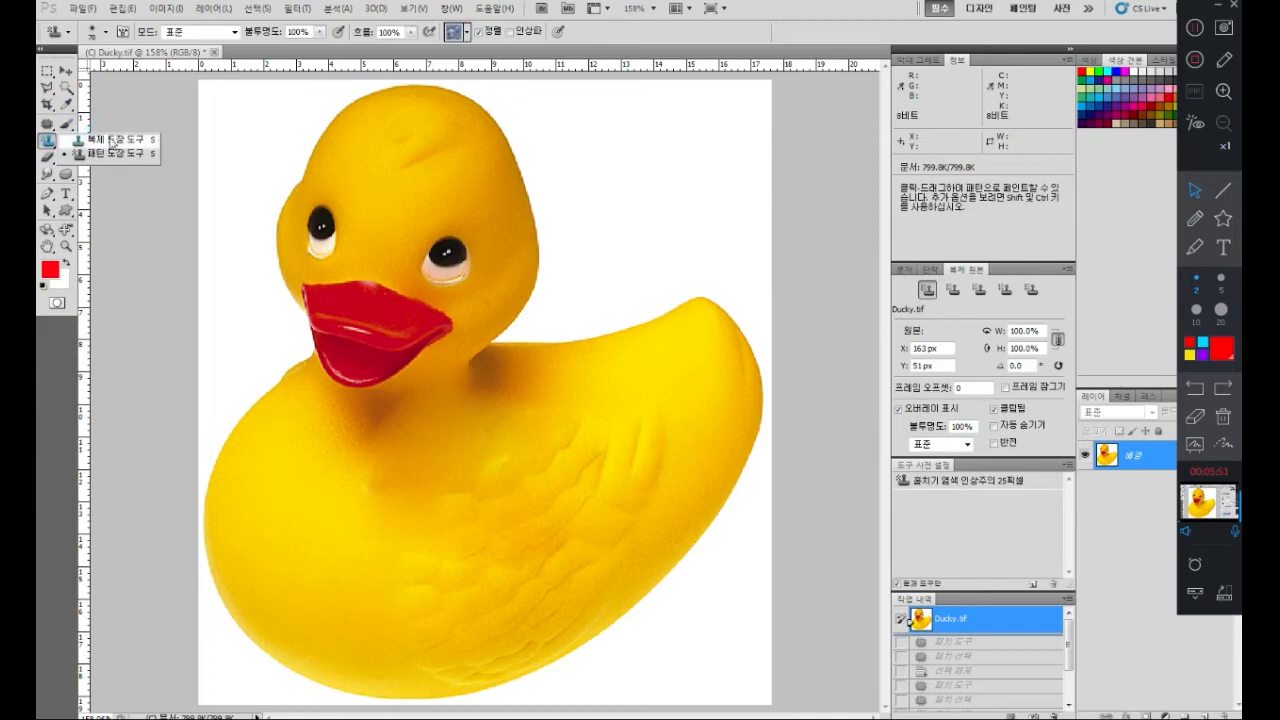
pyautogui.click(112, 143)
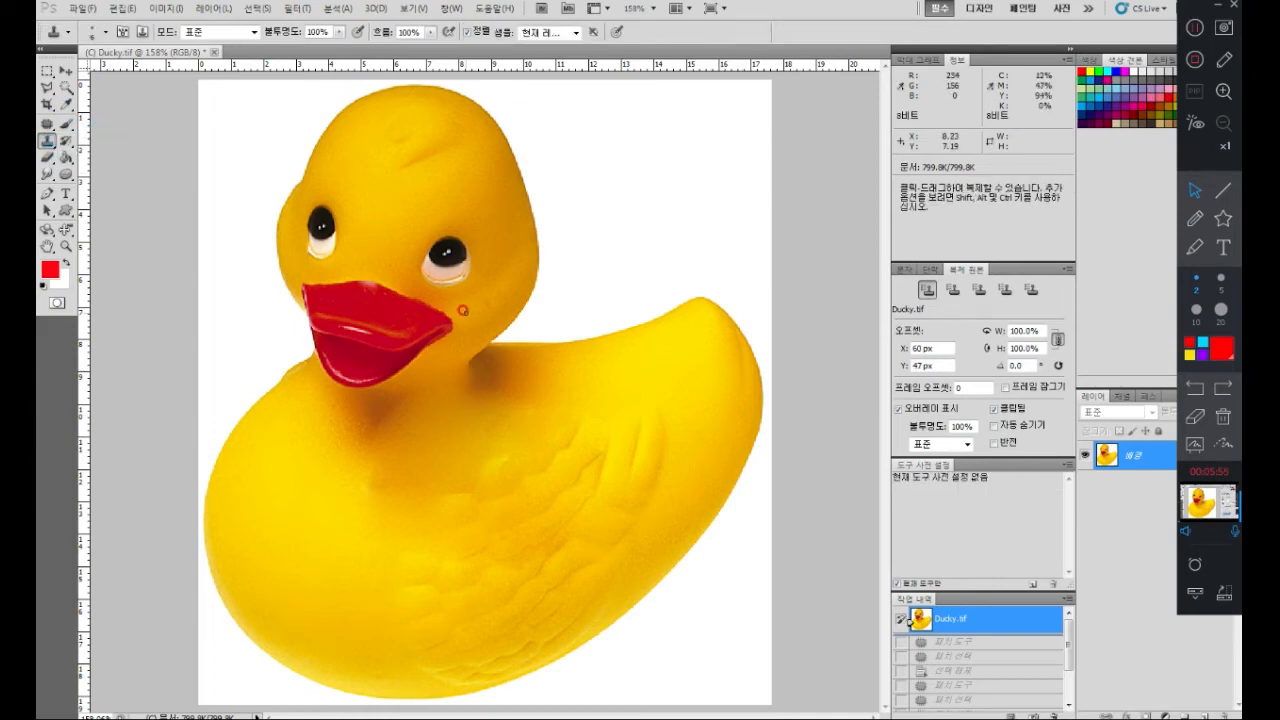
pyautogui.click(47, 128)
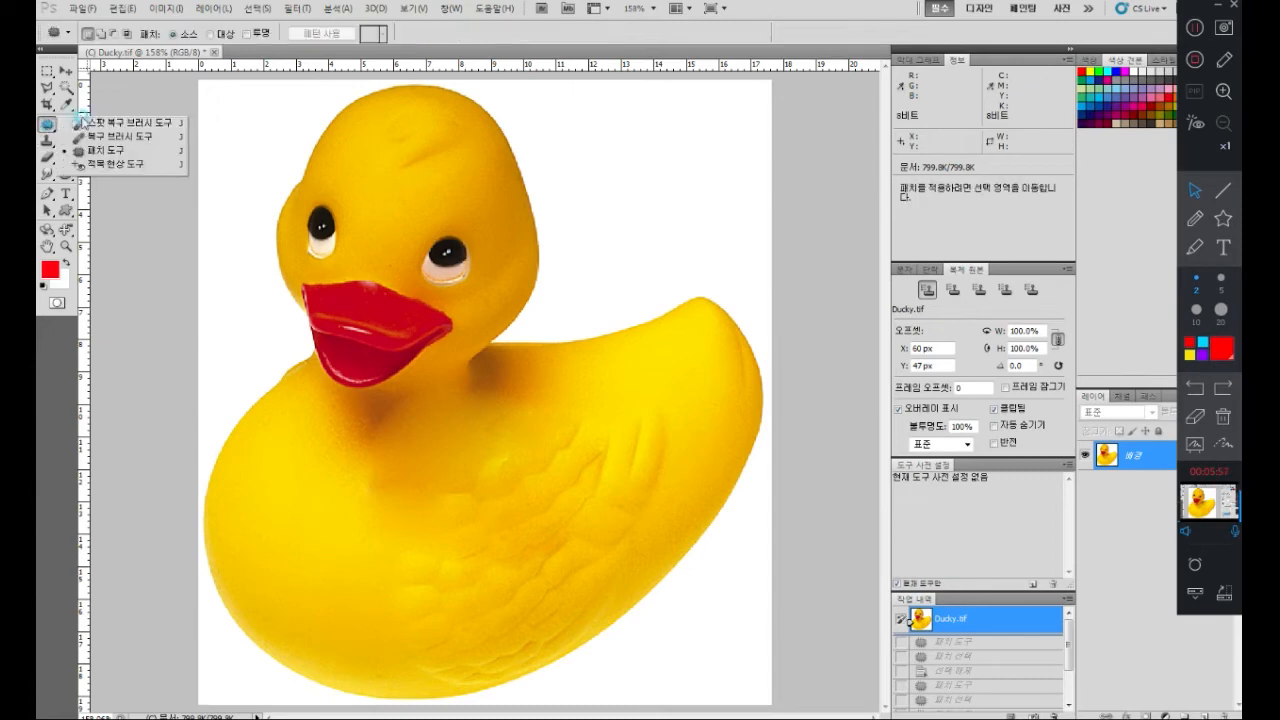
pyautogui.click(120, 136)
pyautogui.click(47, 141)
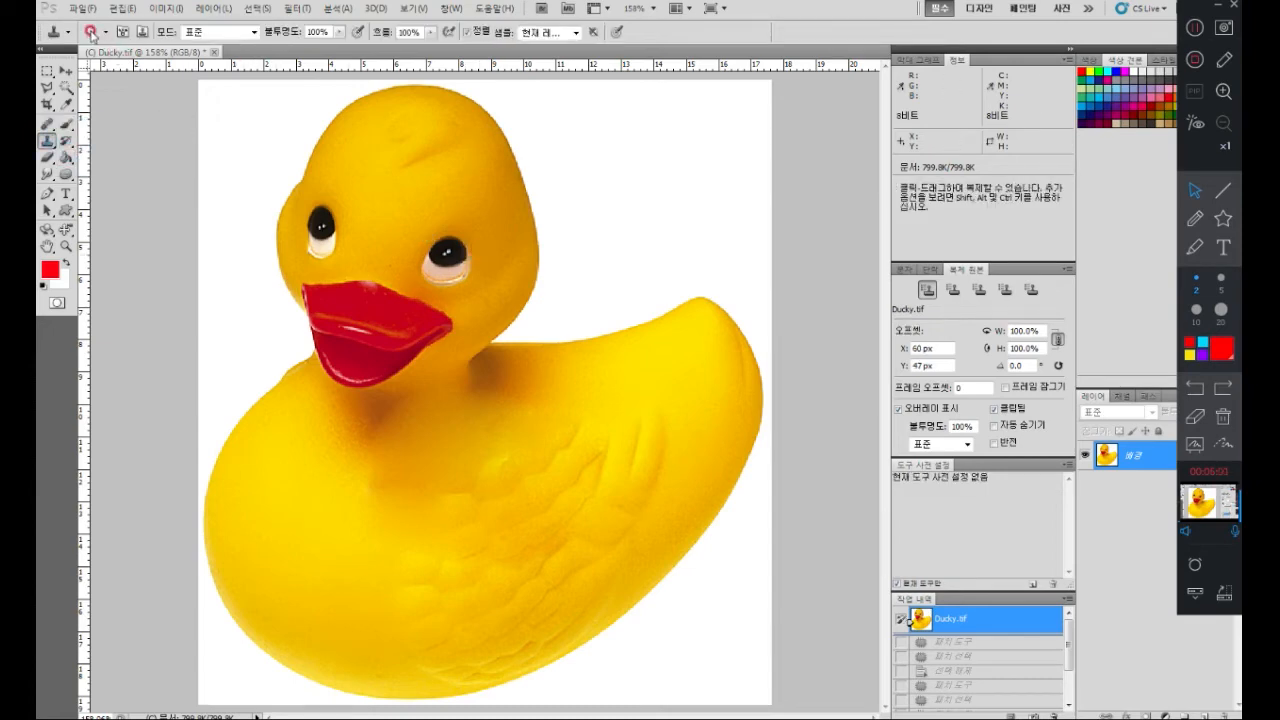
# - Set the Clone Stamp brush to 36 px with 0% hardness, sample the smooth forehead, and paint over the crease
pyautogui.click(105, 32)
pyautogui.moveTo(80, 75)
pyautogui.mouseDown()
pyautogui.moveTo(104, 106)
pyautogui.moveTo(43, 118)
pyautogui.mouseUp()
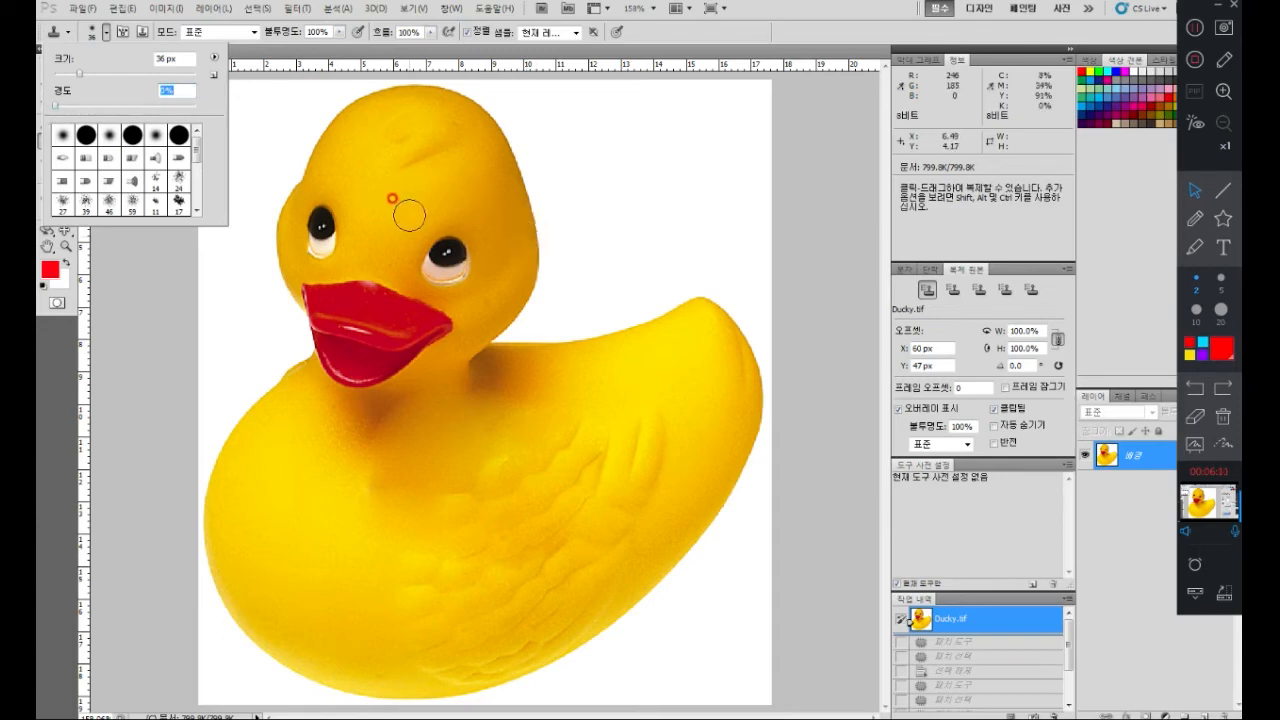
pyautogui.keyDown('alt'); pyautogui.click(360, 186); pyautogui.keyUp('alt')
pyautogui.moveTo(405, 170)
pyautogui.mouseDown()
pyautogui.moveTo(429, 143)
pyautogui.moveTo(430, 156)
pyautogui.mouseUp()
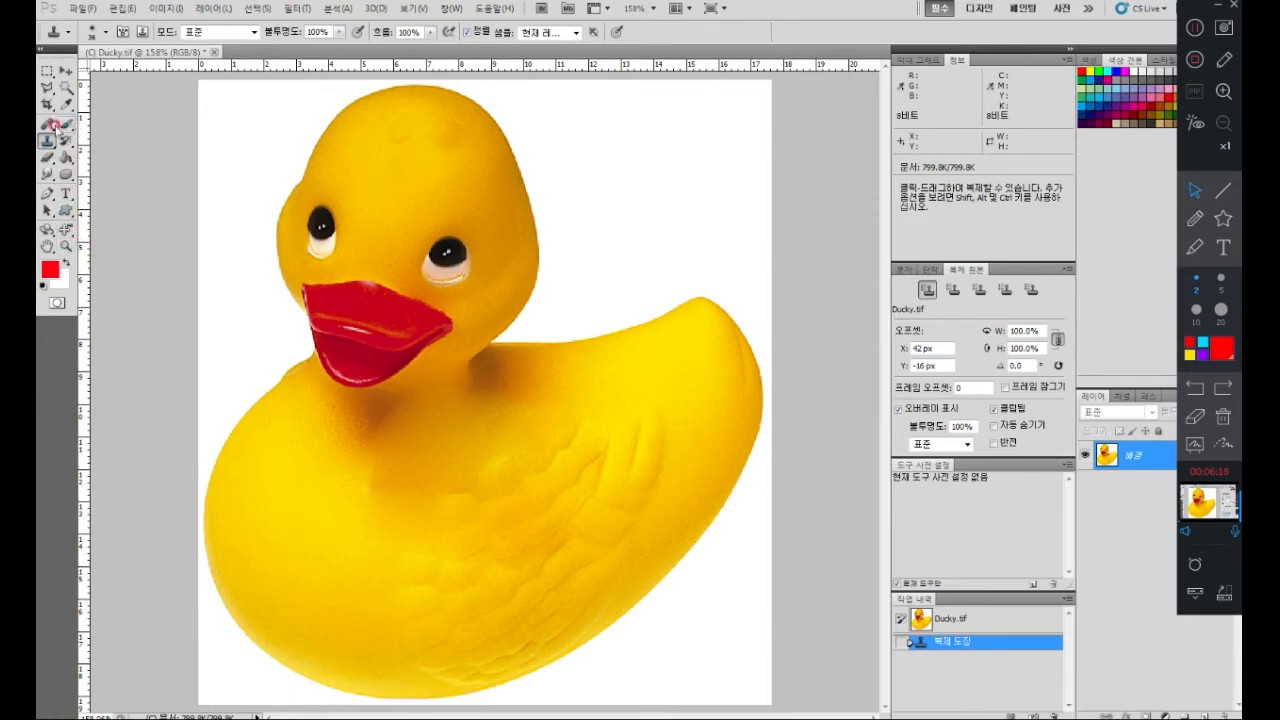
# - Sample the forehead with the Healing Brush, paint over the larger eye's upper edge, and restore the opening snapshot
pyautogui.moveTo(52, 123); pyautogui.dragTo(108, 137)
pyautogui.click(109, 138)
pyautogui.keyDown('alt'); pyautogui.click(362, 153); pyautogui.keyUp('alt')
pyautogui.moveTo(462, 222); pyautogui.dragTo(465, 262)
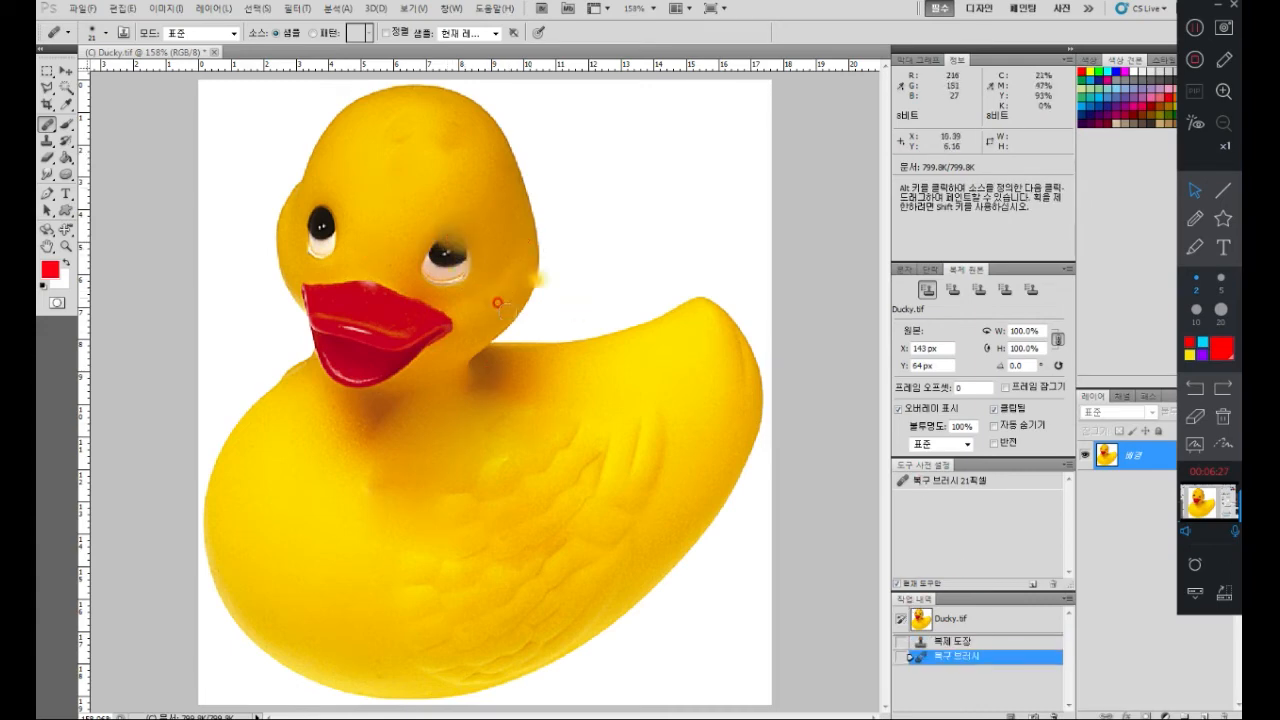
pyautogui.click(942, 618)
# - Set the Clone Stamp brush to 19 px, sample the smooth skin below the forehead crease, and paint over the crease's lower end
pyautogui.click(64, 247)
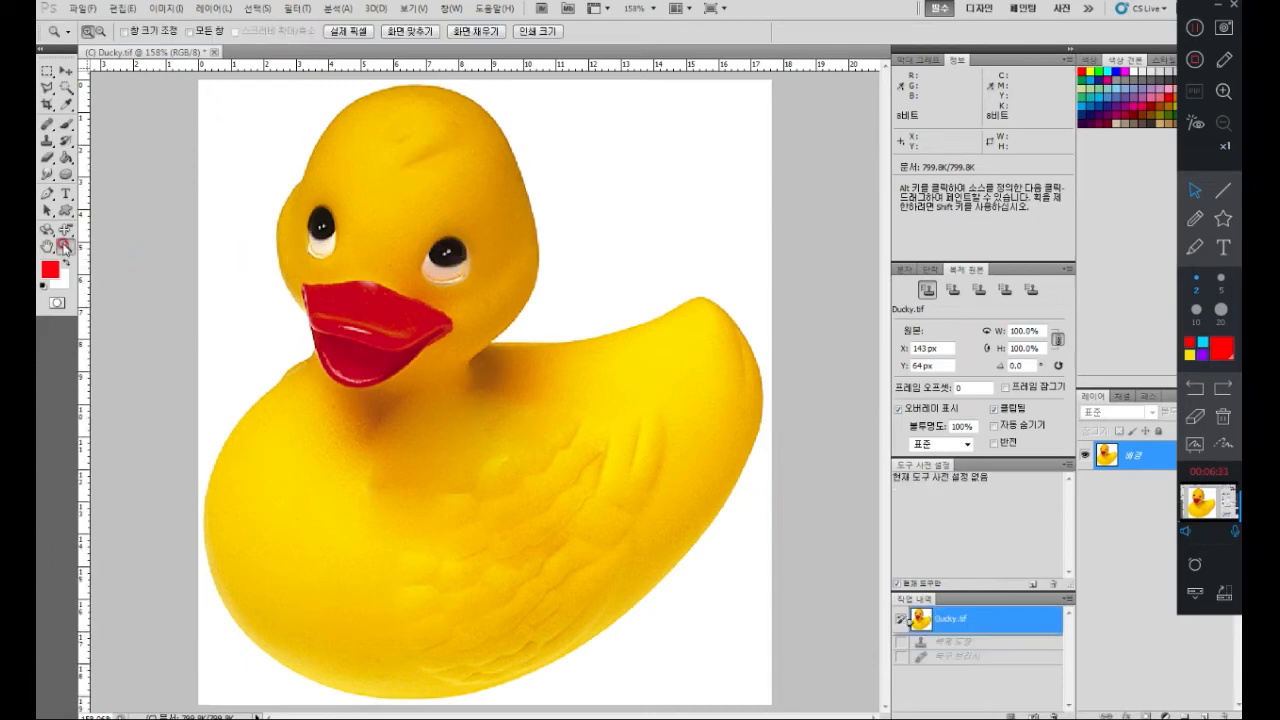
pyautogui.moveTo(348, 122); pyautogui.dragTo(505, 303)
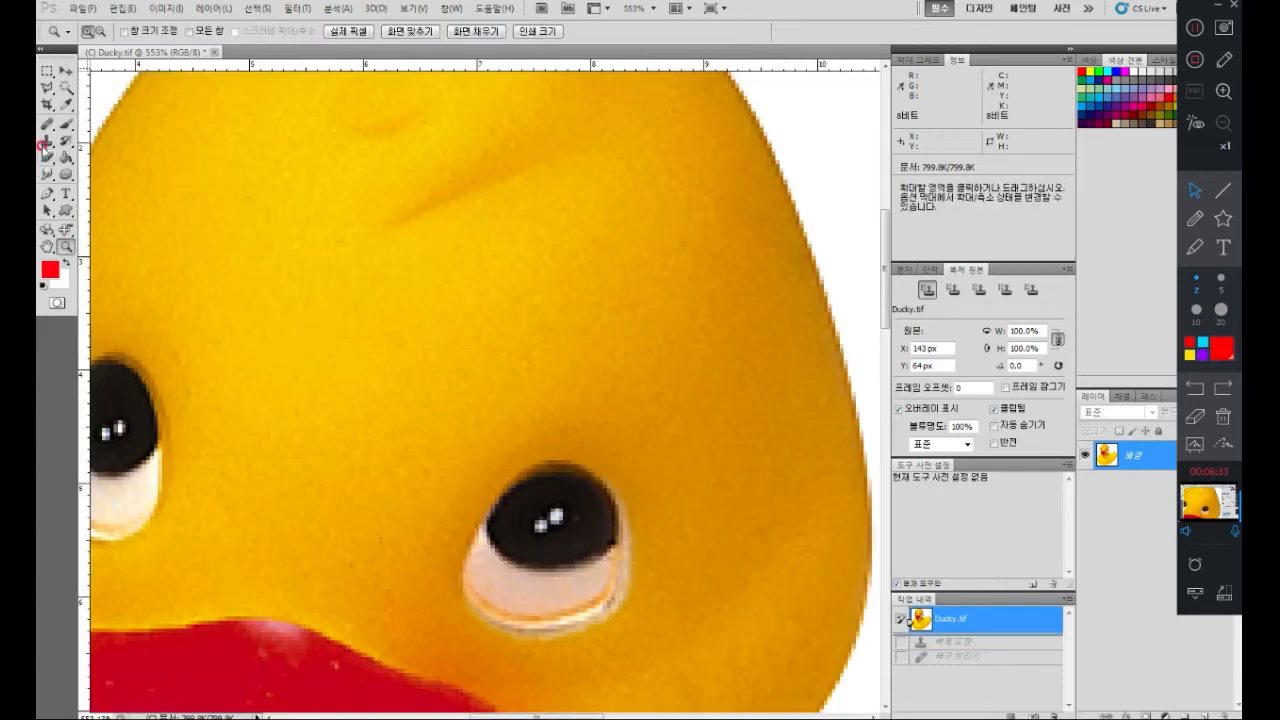
pyautogui.click(45, 141)
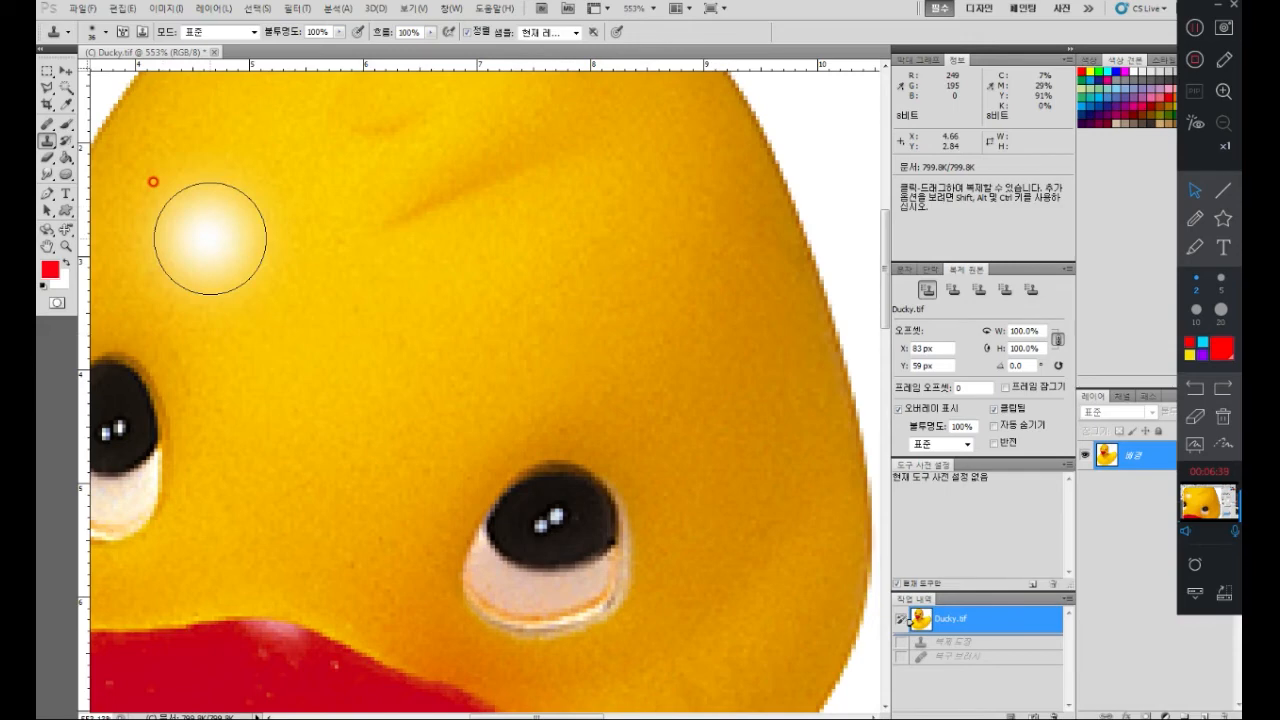
pyautogui.click(100, 32)
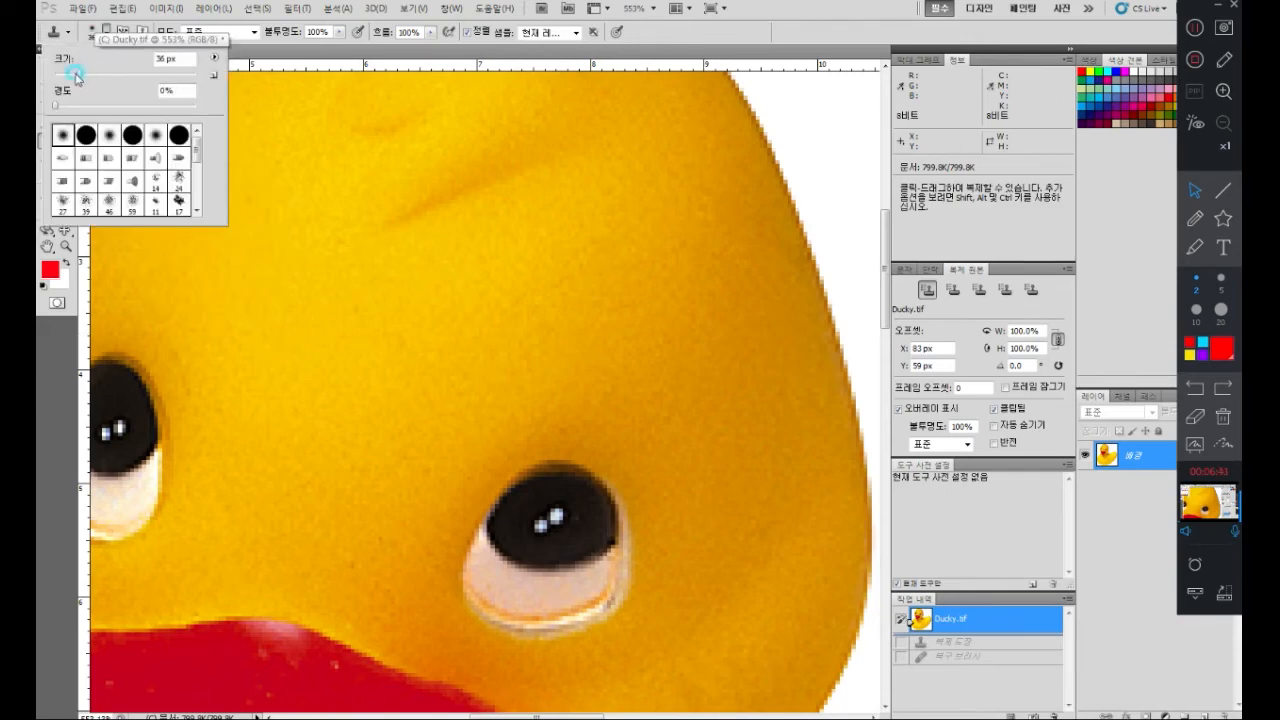
pyautogui.click(263, 60)
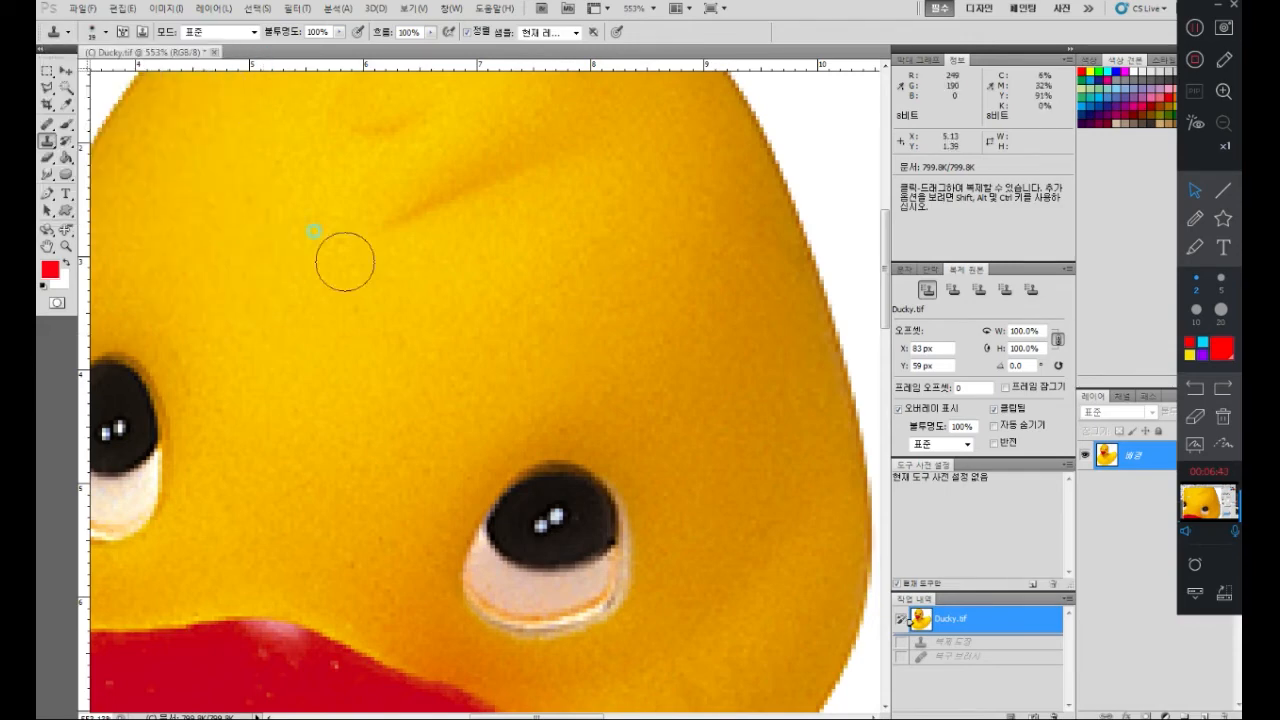
pyautogui.keyDown('alt'); pyautogui.click(428, 312); pyautogui.keyUp('alt')
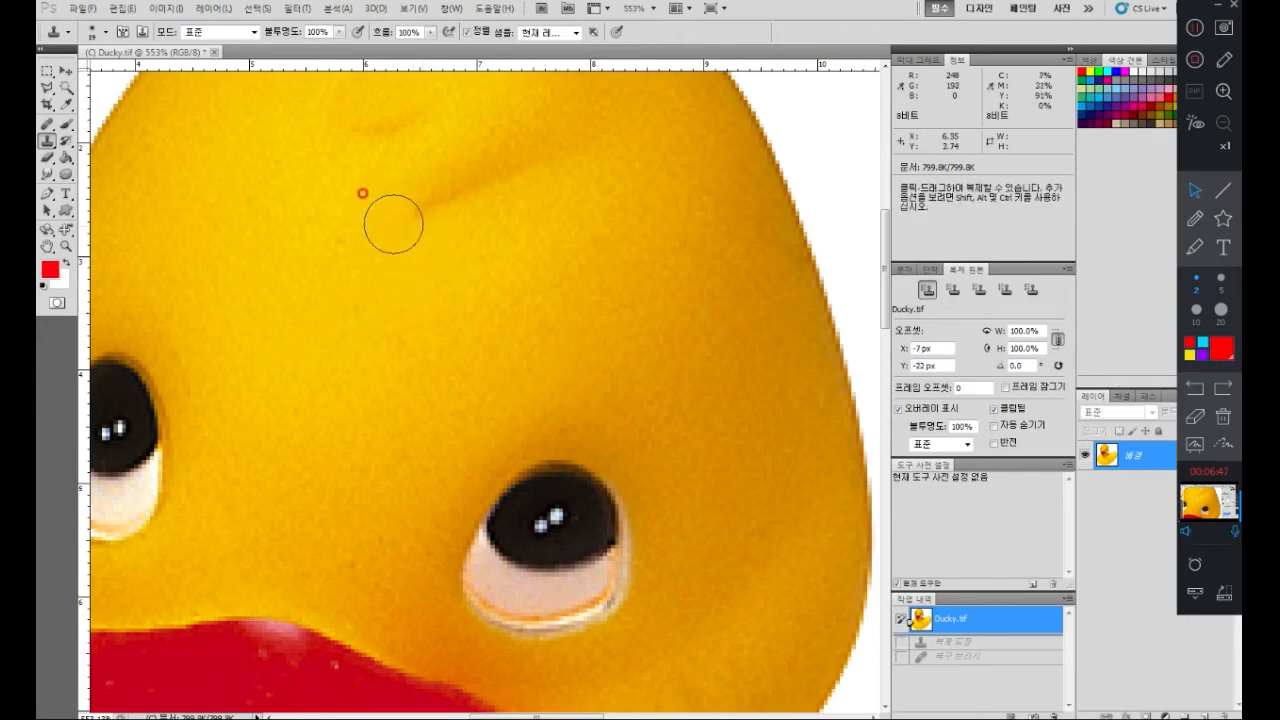
pyautogui.moveTo(326, 206)
pyautogui.mouseDown()
pyautogui.moveTo(384, 180)
pyautogui.moveTo(415, 213)
pyautogui.mouseUp()
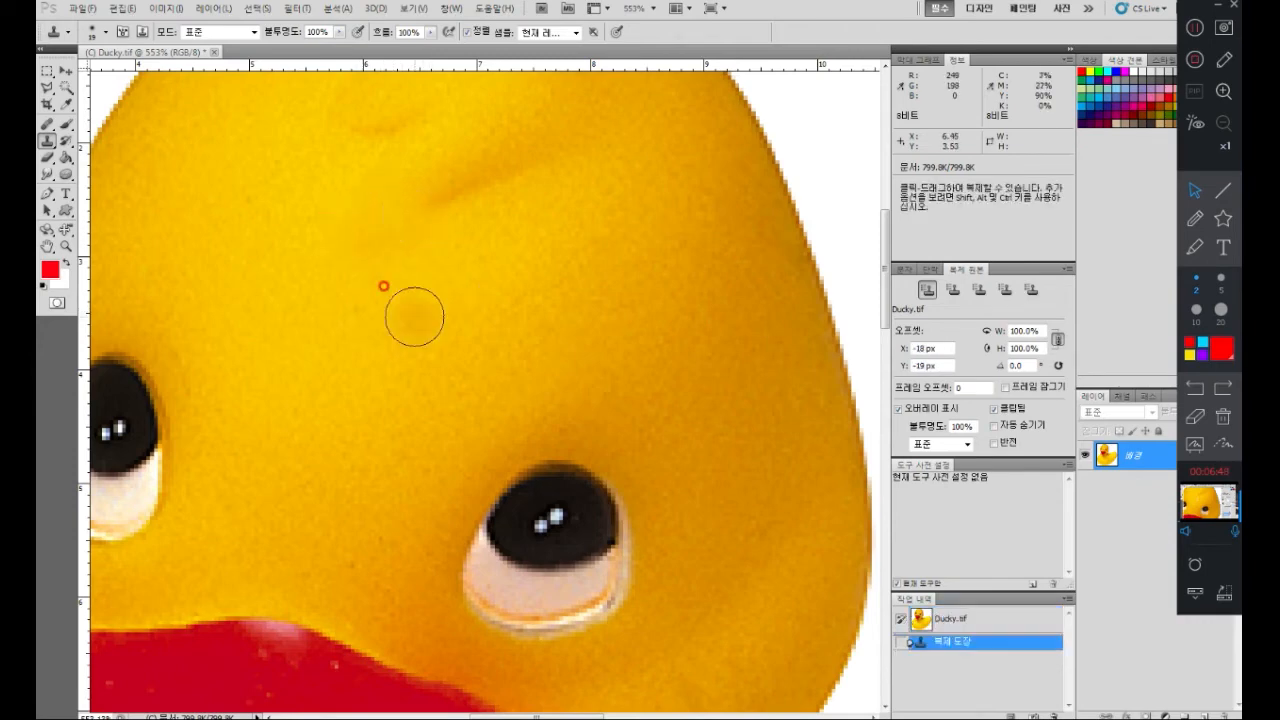
# - Sample the larger eye's black pupil with the Clone Stamp and paint a copy at the forehead crease
pyautogui.press('alt')
pyautogui.keyDown('alt'); pyautogui.click(573, 490); pyautogui.keyUp('alt')
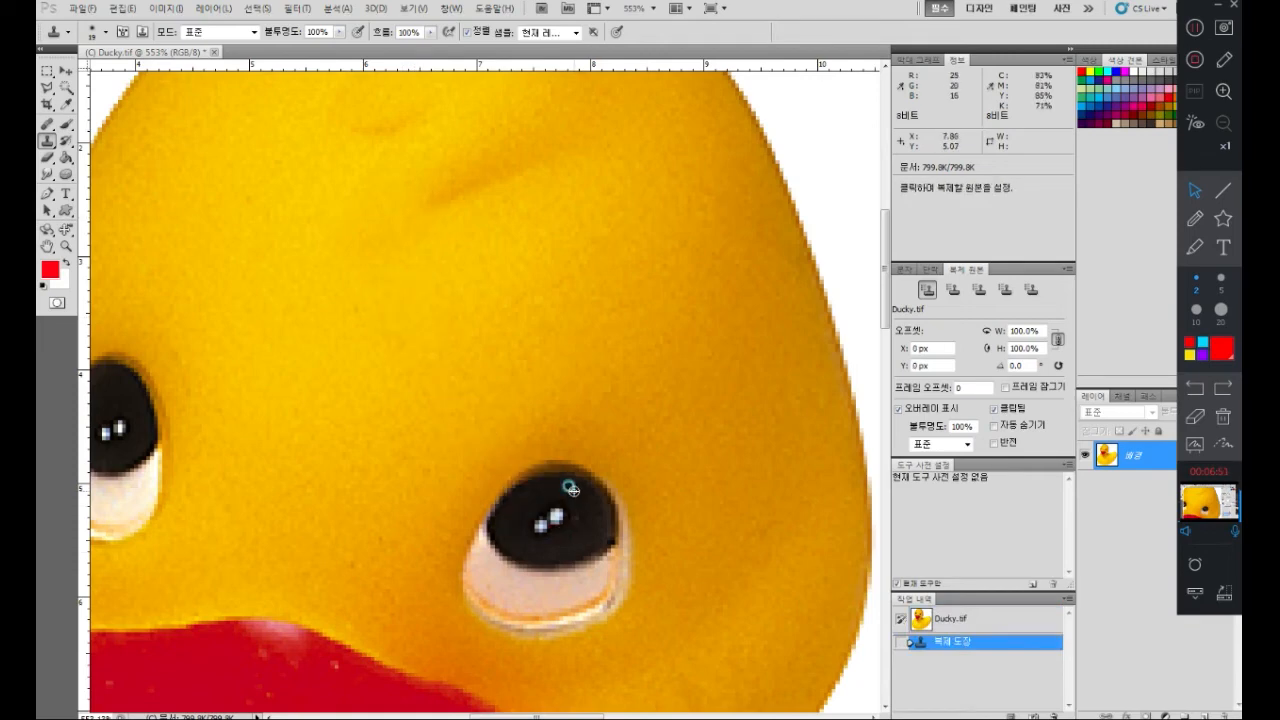
pyautogui.moveTo(430, 185)
pyautogui.mouseDown()
pyautogui.moveTo(421, 214)
pyautogui.moveTo(462, 199)
pyautogui.mouseUp()
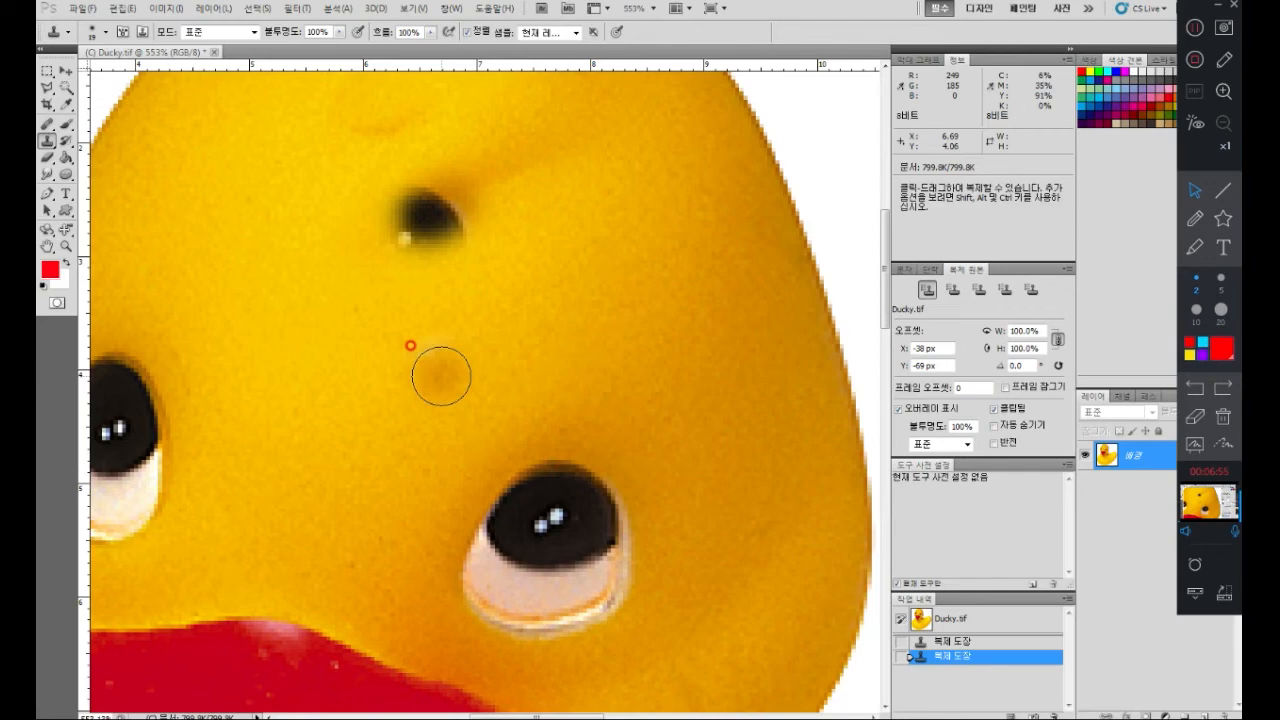
pyautogui.moveTo(440, 266); pyautogui.dragTo(477, 300)
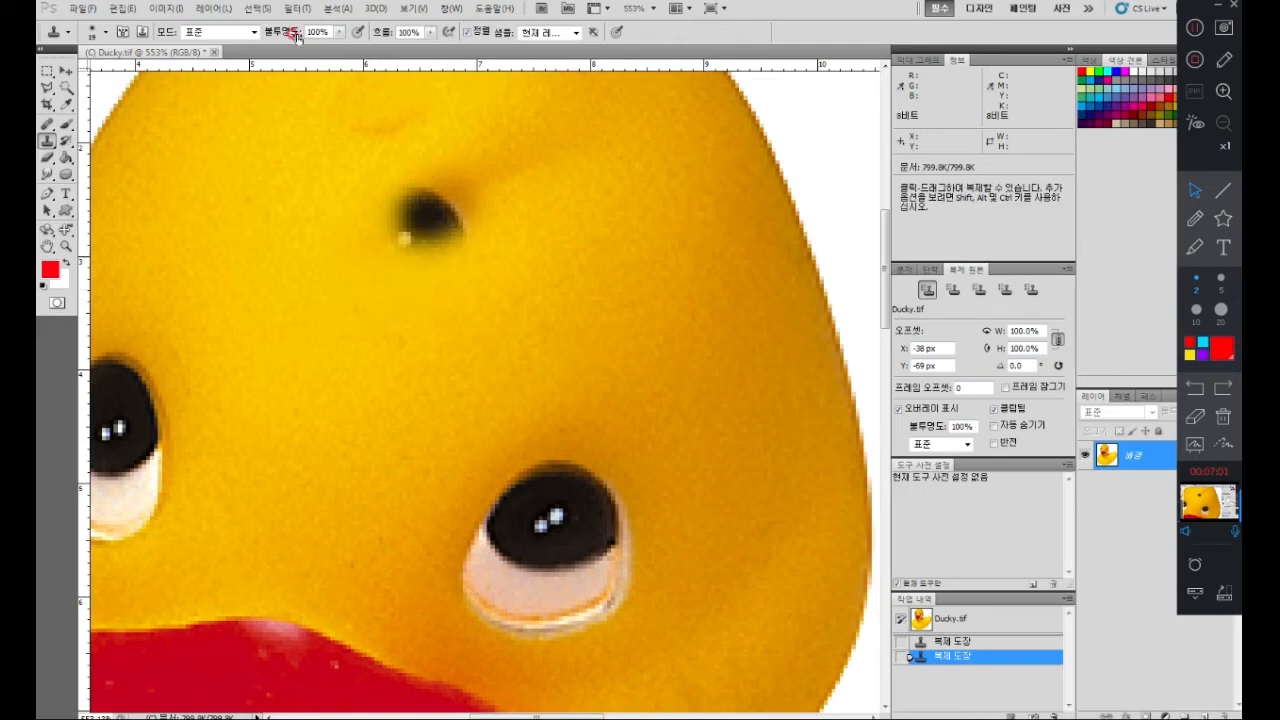
# - Lower the Clone Stamp opacity to 51% and stamp a fainter copy of the eye on the forehead below the first one
pyautogui.click(340, 32)
pyautogui.moveTo(341, 50); pyautogui.dragTo(308, 57)
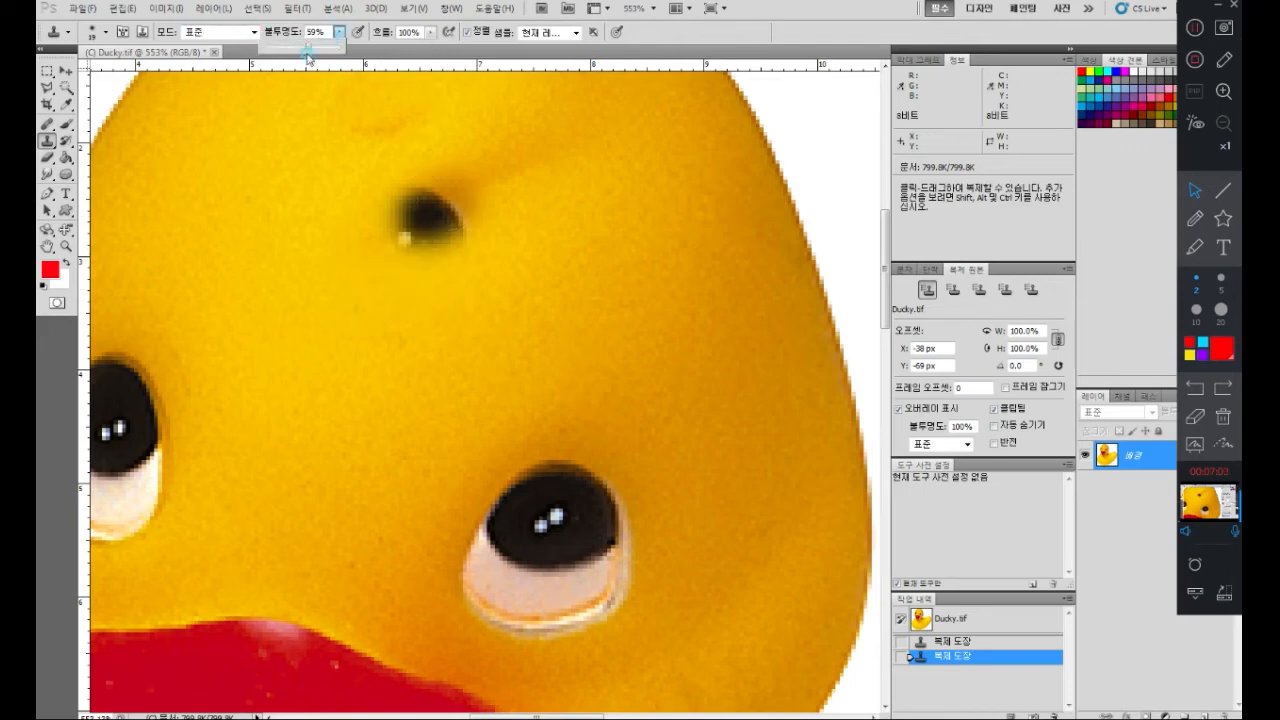
pyautogui.click(362, 306)
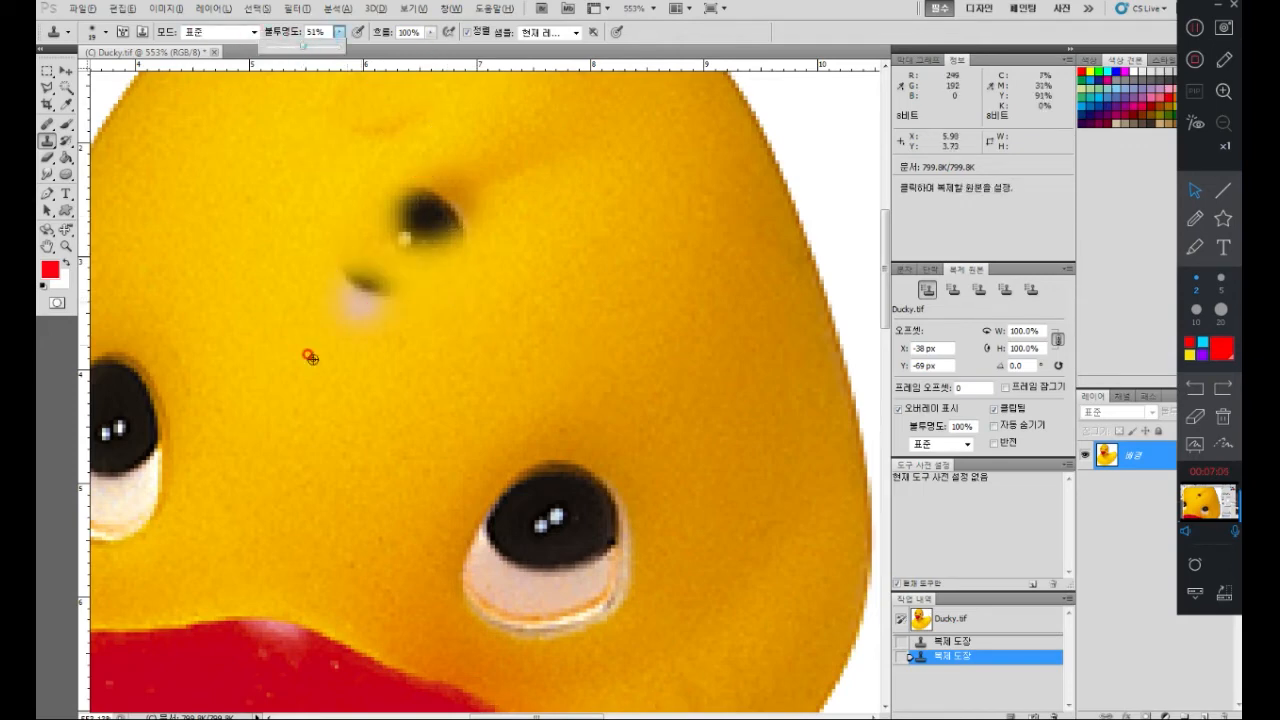
# - Stamp the left part of the larger eye at 51% opacity over the fainter forehead copy, and restore the Clone Stamp opacity to 100%
pyautogui.click(327, 318)
pyautogui.moveTo(332, 309); pyautogui.dragTo(362, 288)
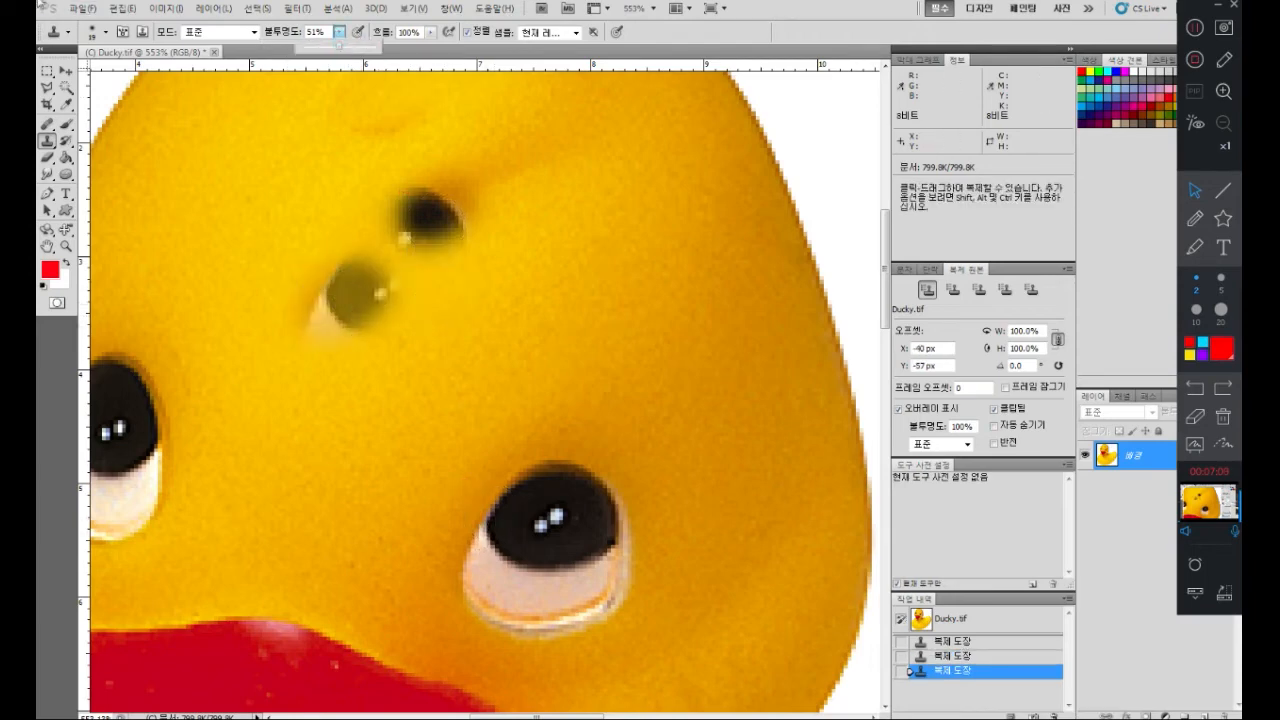
pyautogui.moveTo(340, 45); pyautogui.dragTo(378, 45)
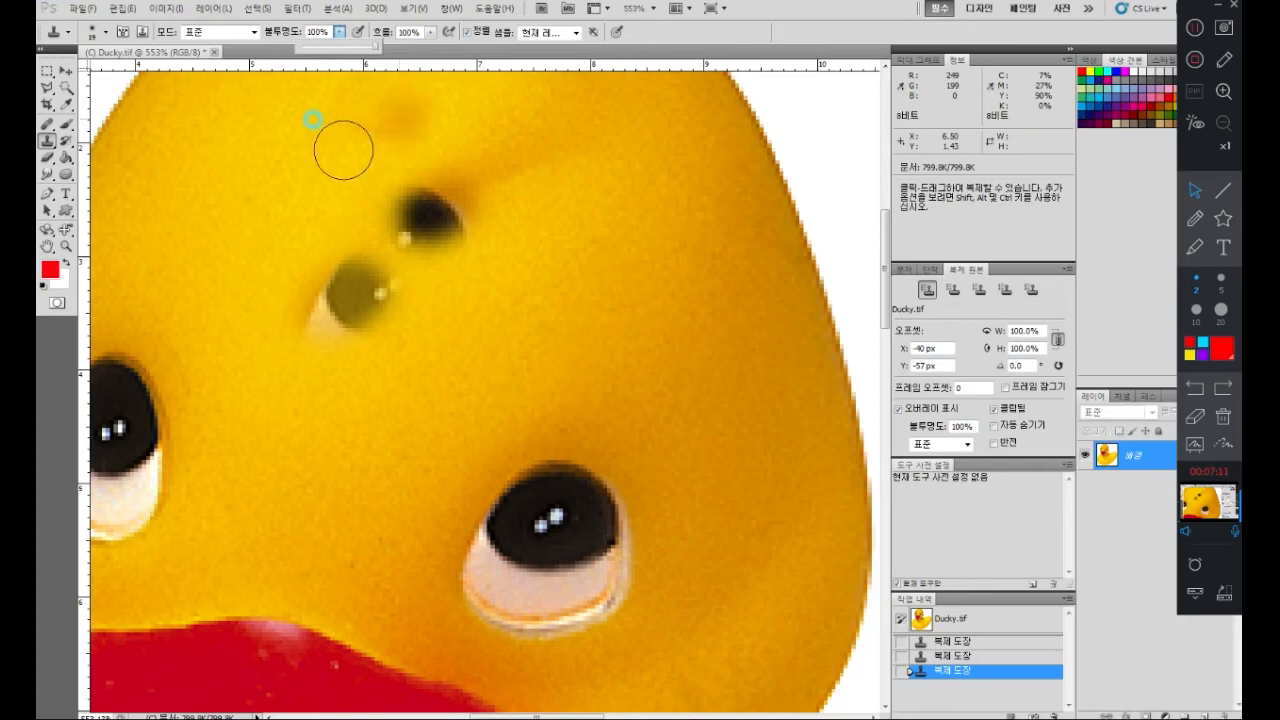
# - Turn off Aligned, sample the smooth upper-left forehead, and paint three separate skin patches: beside the forehead crease and on both sides of the larger eye
pyautogui.click(475, 33)
pyautogui.click(475, 34)
pyautogui.keyDown('alt'); pyautogui.click(204, 209); pyautogui.keyUp('alt')
pyautogui.moveTo(552, 178)
pyautogui.mouseDown()
pyautogui.moveTo(580, 159)
pyautogui.moveTo(576, 195)
pyautogui.mouseUp()
pyautogui.moveTo(679, 398); pyautogui.dragTo(713, 409)
pyautogui.moveTo(349, 546)
pyautogui.mouseDown()
pyautogui.moveTo(349, 506)
pyautogui.moveTo(364, 531)
pyautogui.mouseUp()
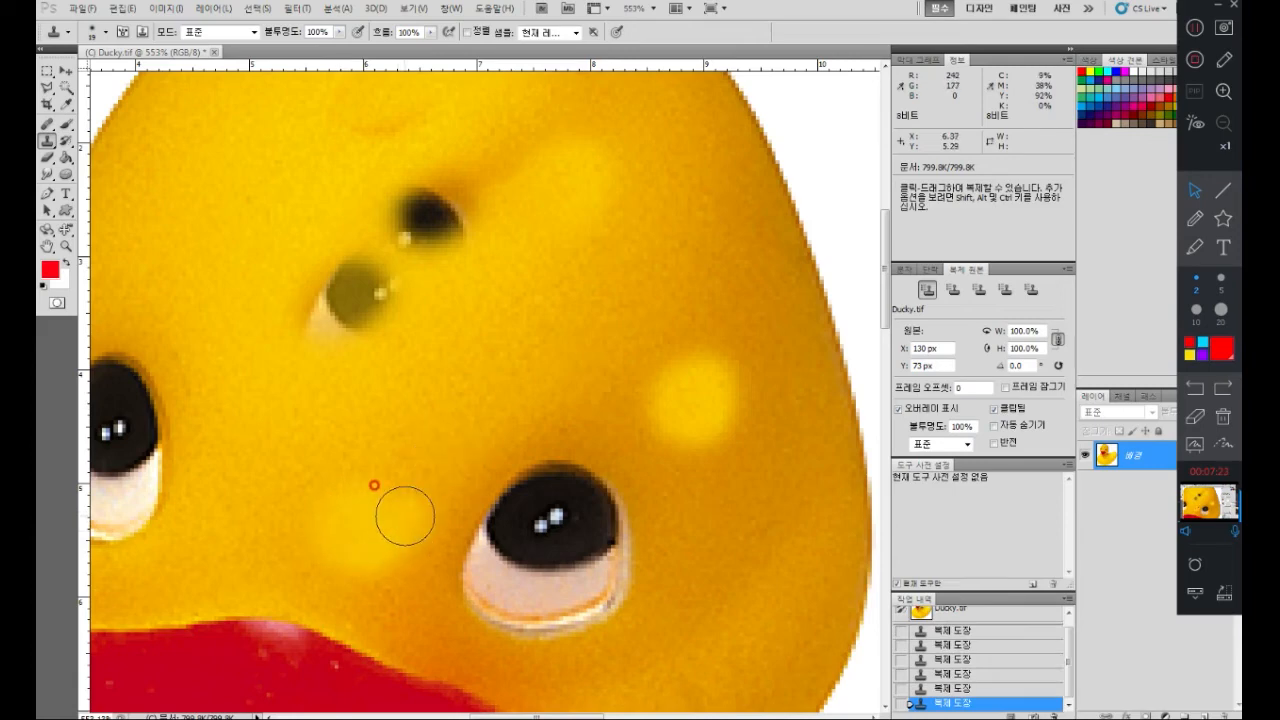
# - Turn on Aligned, sample skin near the head's upper-left edge, and paint over the dark eye copy on the forehead
pyautogui.click(467, 35)
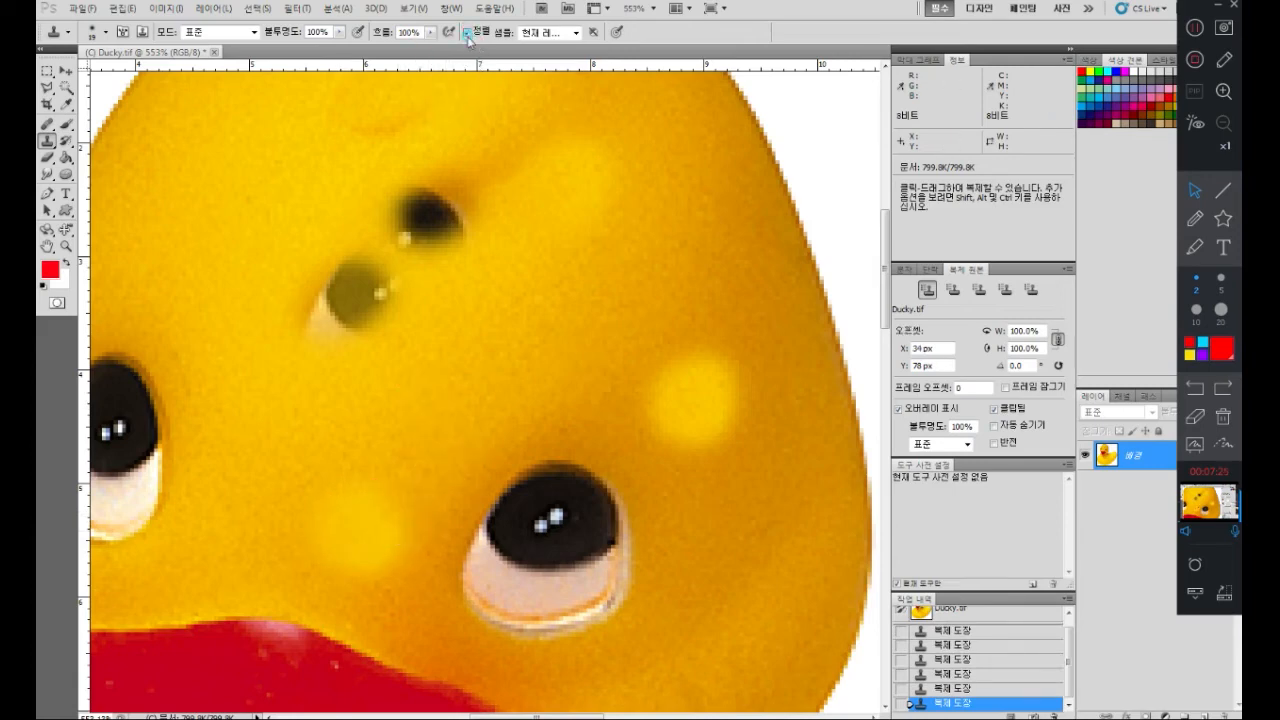
pyautogui.hotkey('ctrl', '-')
pyautogui.hotkey('ctrl', '-')
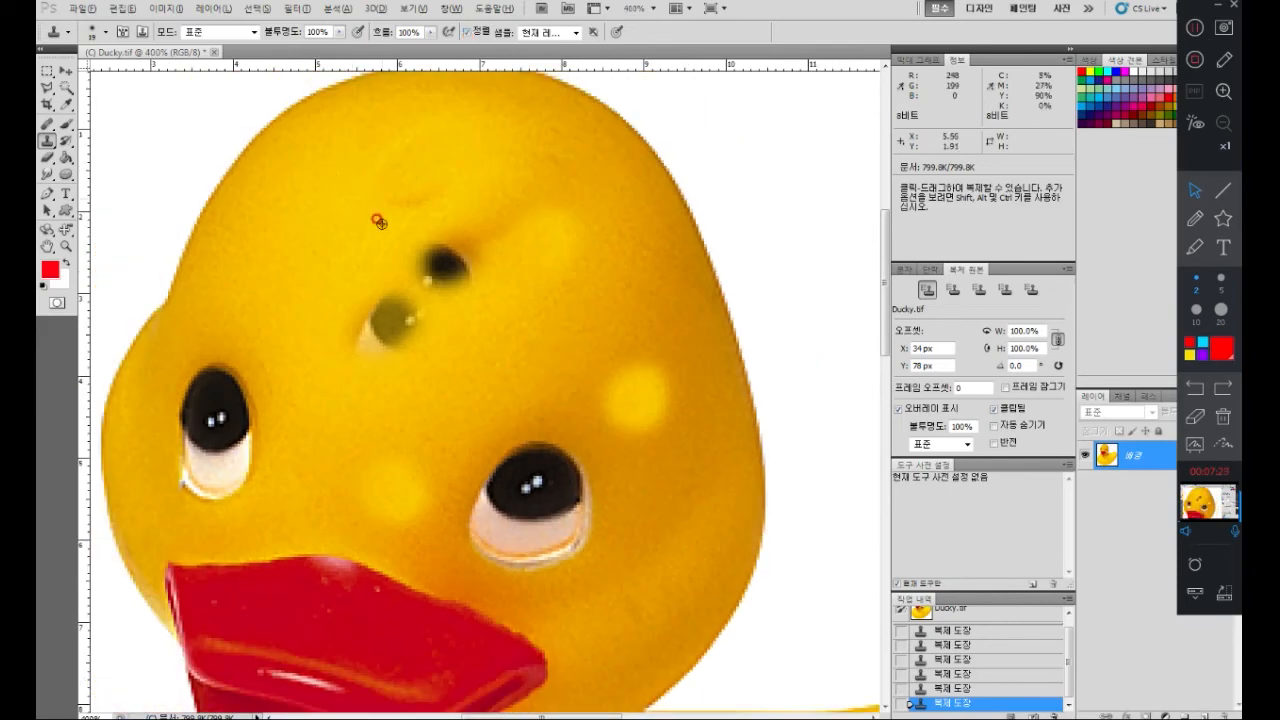
pyautogui.press('alt')
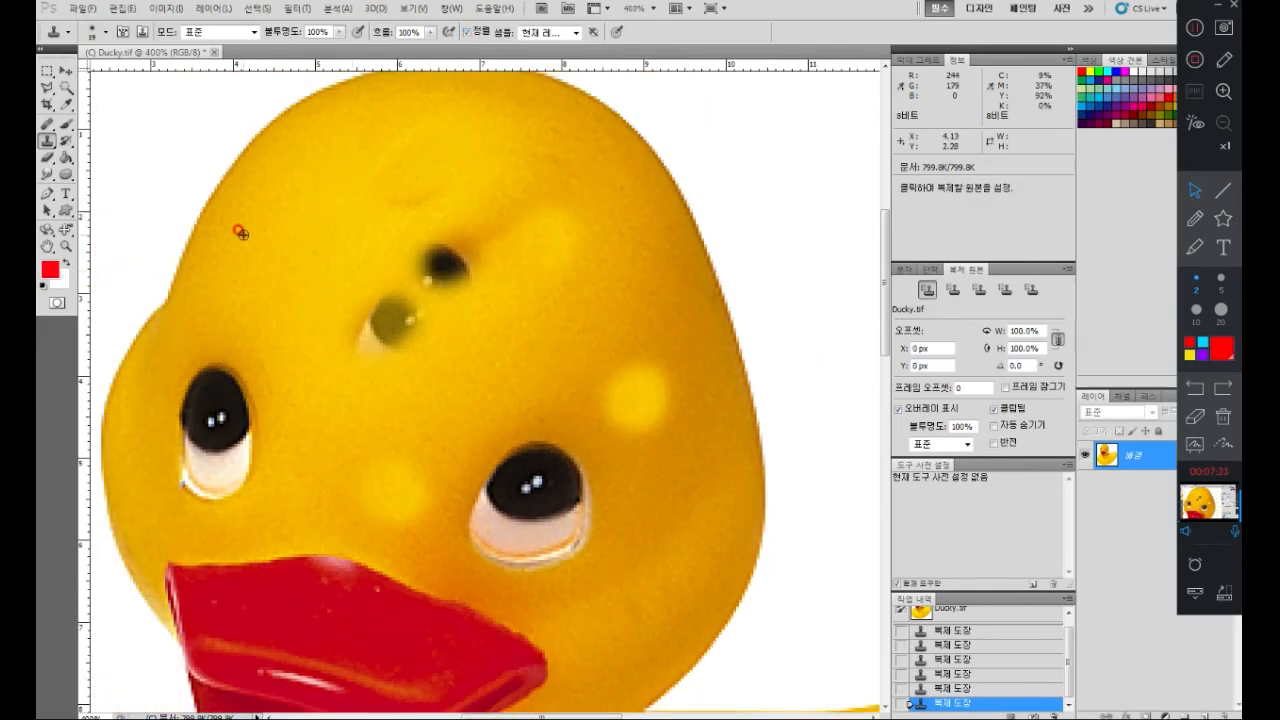
pyautogui.keyDown('alt'); pyautogui.click(241, 233); pyautogui.keyUp('alt')
pyautogui.moveTo(404, 222)
pyautogui.mouseDown()
pyautogui.moveTo(394, 268)
pyautogui.moveTo(448, 248)
pyautogui.moveTo(425, 284)
pyautogui.moveTo(443, 247)
pyautogui.mouseUp()
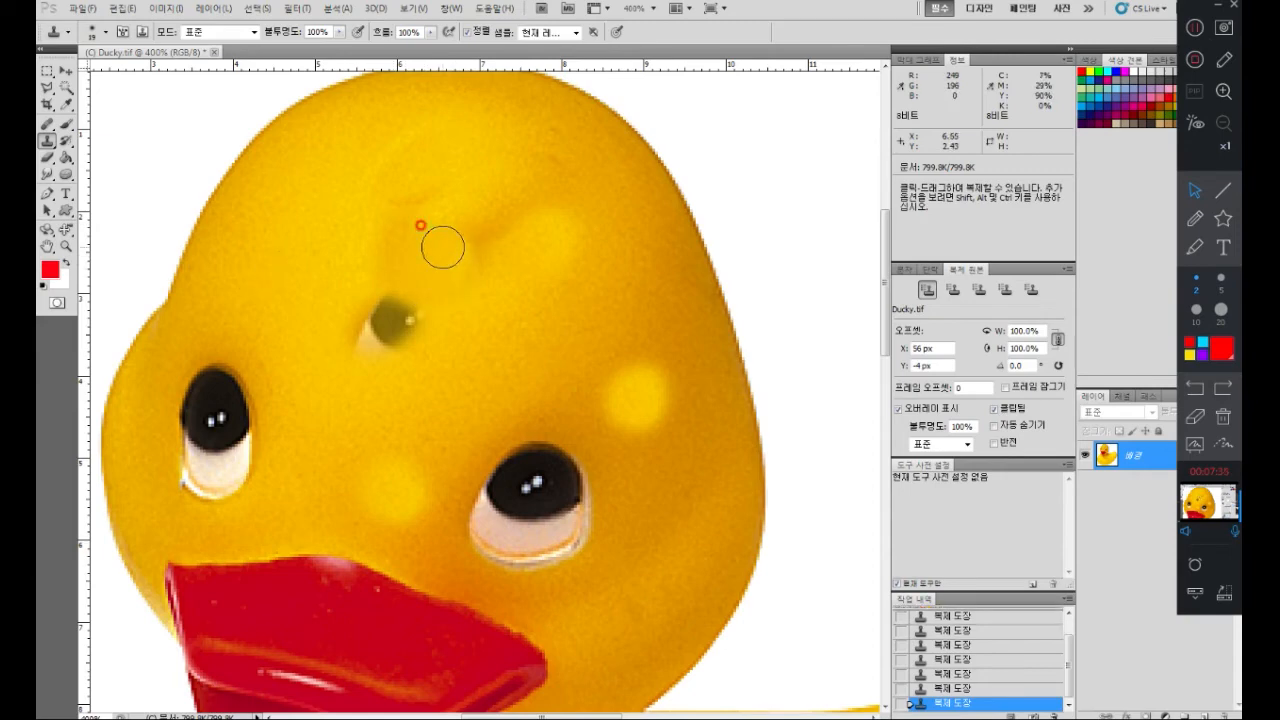
# - Paint with the same aligned source between the eyes, along the remaining forehead crease, and above the larger eye
pyautogui.moveTo(437, 443)
pyautogui.mouseDown()
pyautogui.moveTo(452, 438)
pyautogui.moveTo(437, 457)
pyautogui.moveTo(418, 430)
pyautogui.moveTo(433, 453)
pyautogui.mouseUp()
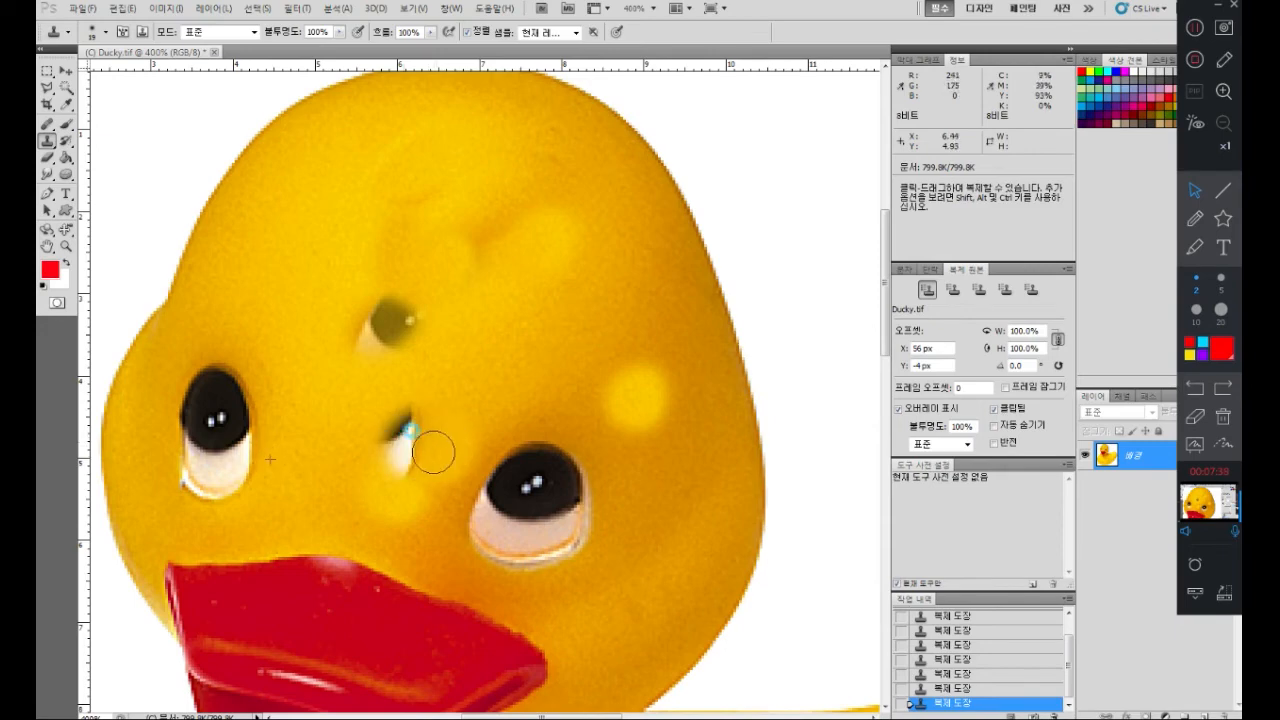
pyautogui.moveTo(433, 453); pyautogui.dragTo(421, 452)
pyautogui.moveTo(501, 231); pyautogui.dragTo(511, 221)
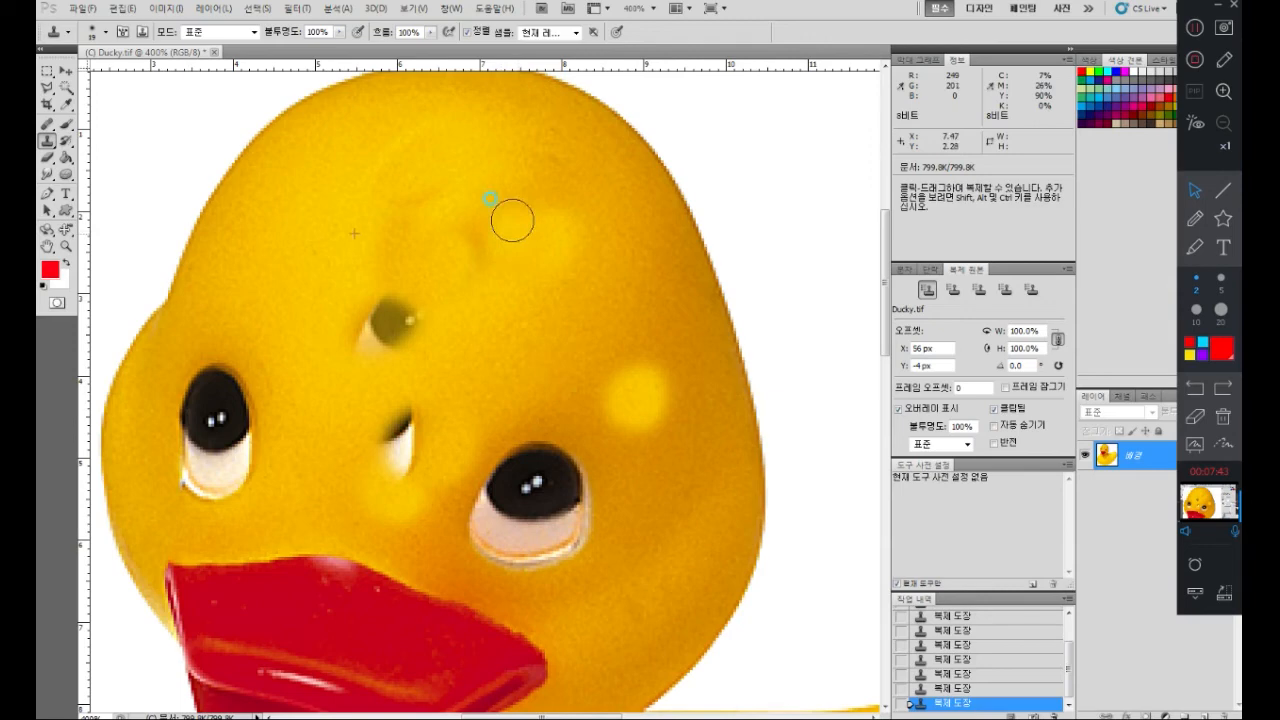
pyautogui.click(528, 336)
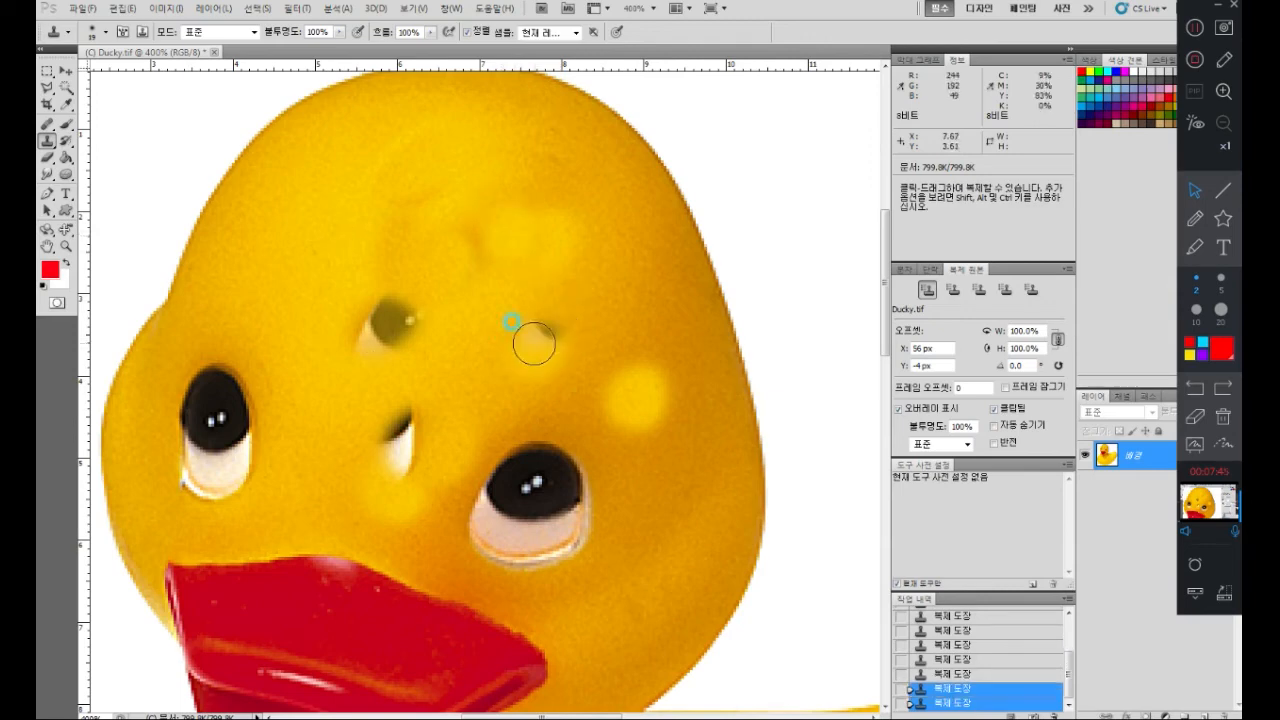
# - Turn off Aligned, sample the upper-left forehead, and dab clean skin onto the upper forehead and the small dark mark above the larger eye
pyautogui.click(466, 32)
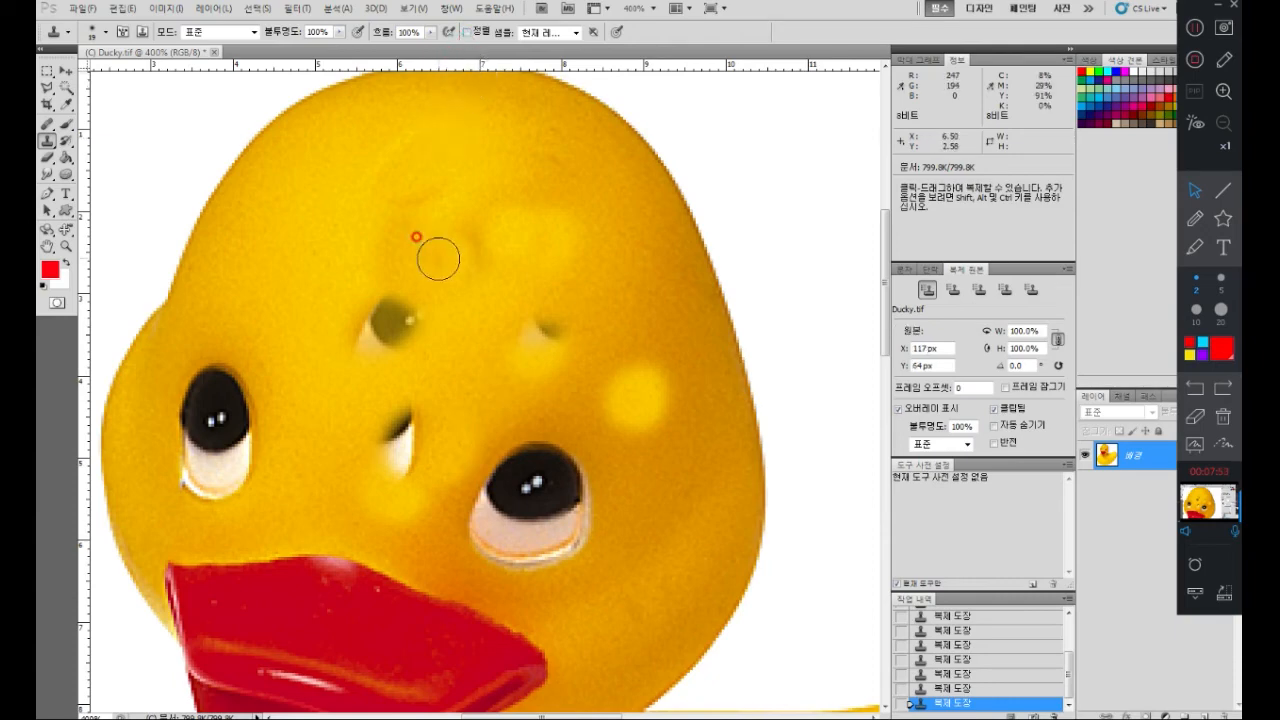
pyautogui.keyDown('alt'); pyautogui.click(266, 210); pyautogui.keyUp('alt')
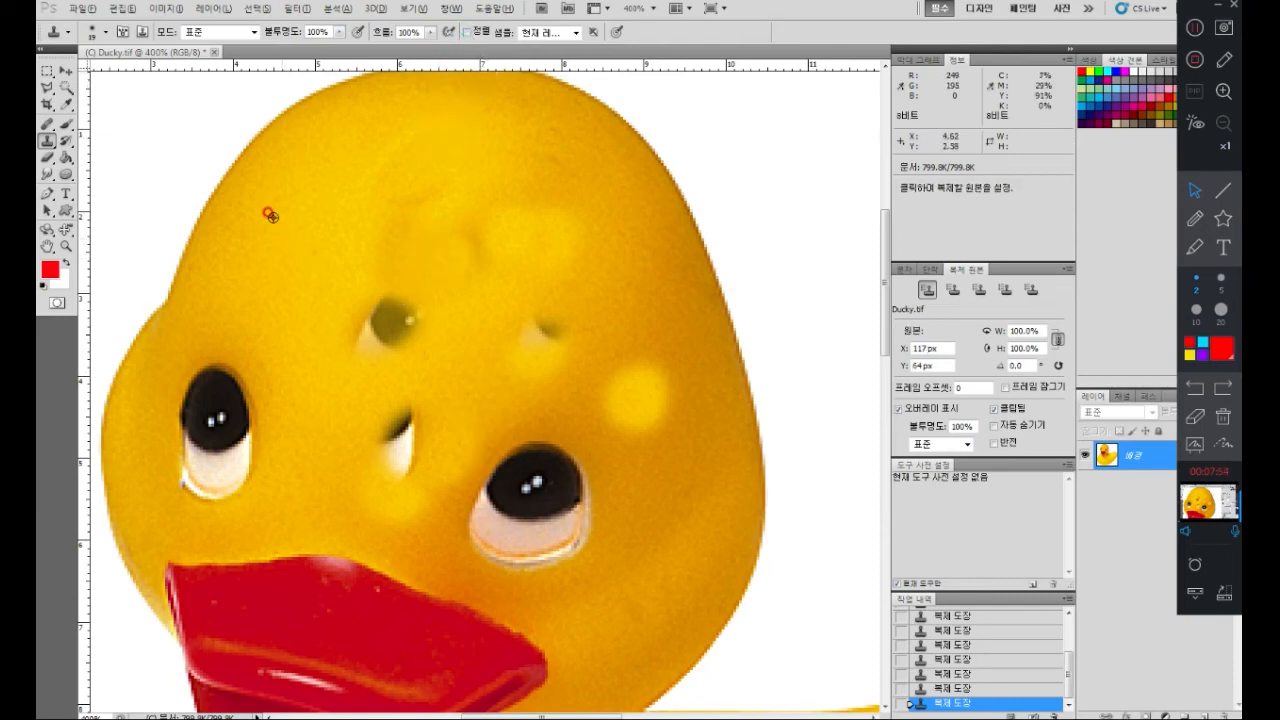
pyautogui.click(478, 207)
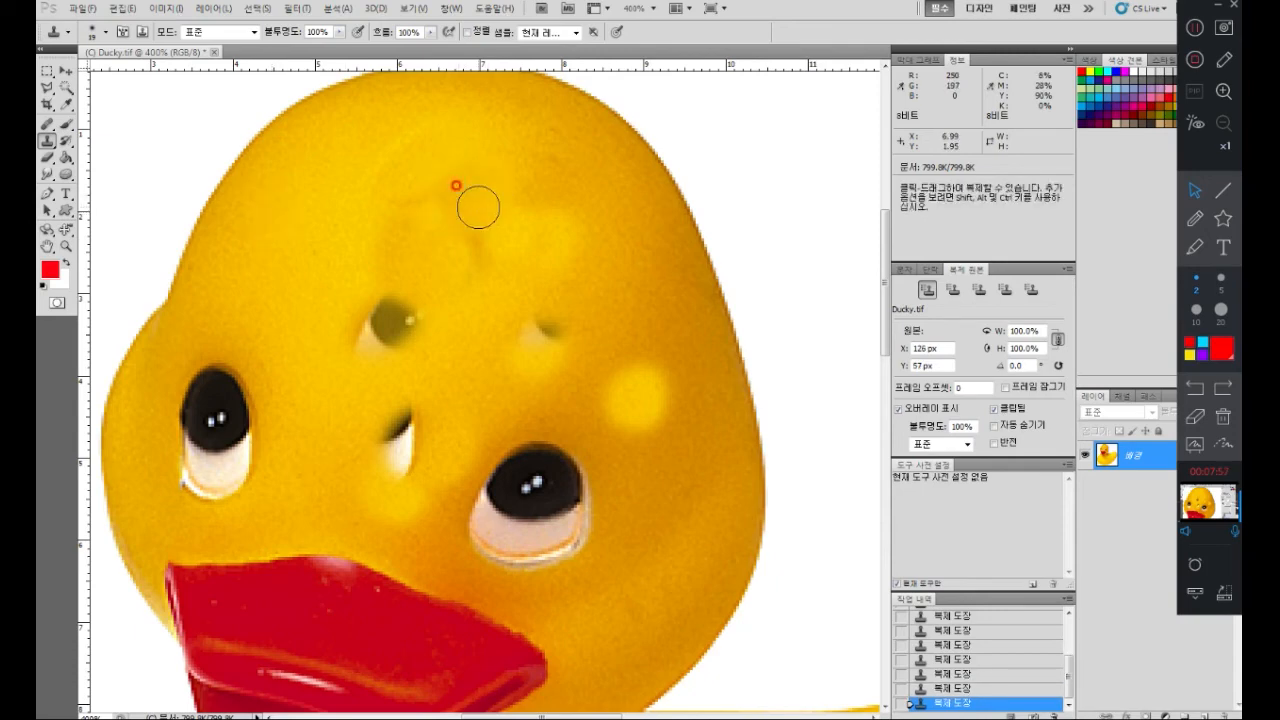
pyautogui.click(554, 335)
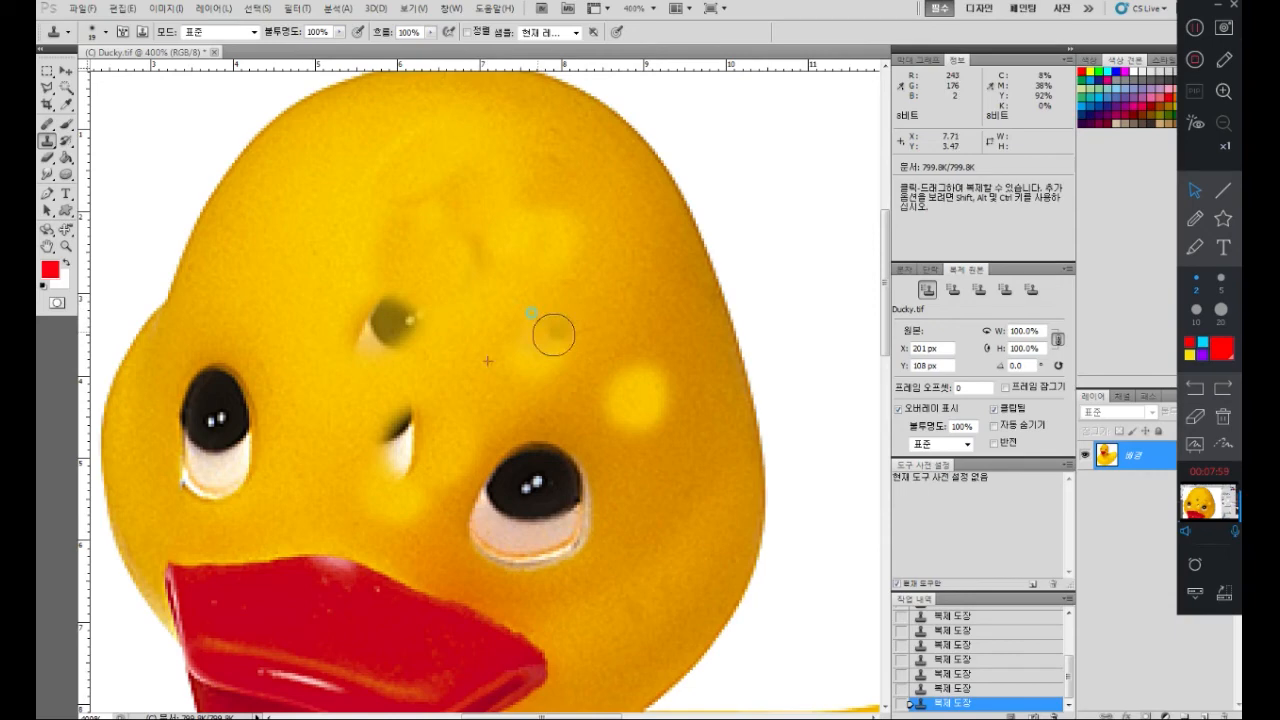
pyautogui.click(523, 332)
# - Resample skin near the top of the head and clone it over the uneven patches above the larger eye and across the forehead
pyautogui.keyDown('alt'); pyautogui.click(531, 131); pyautogui.keyUp('alt')
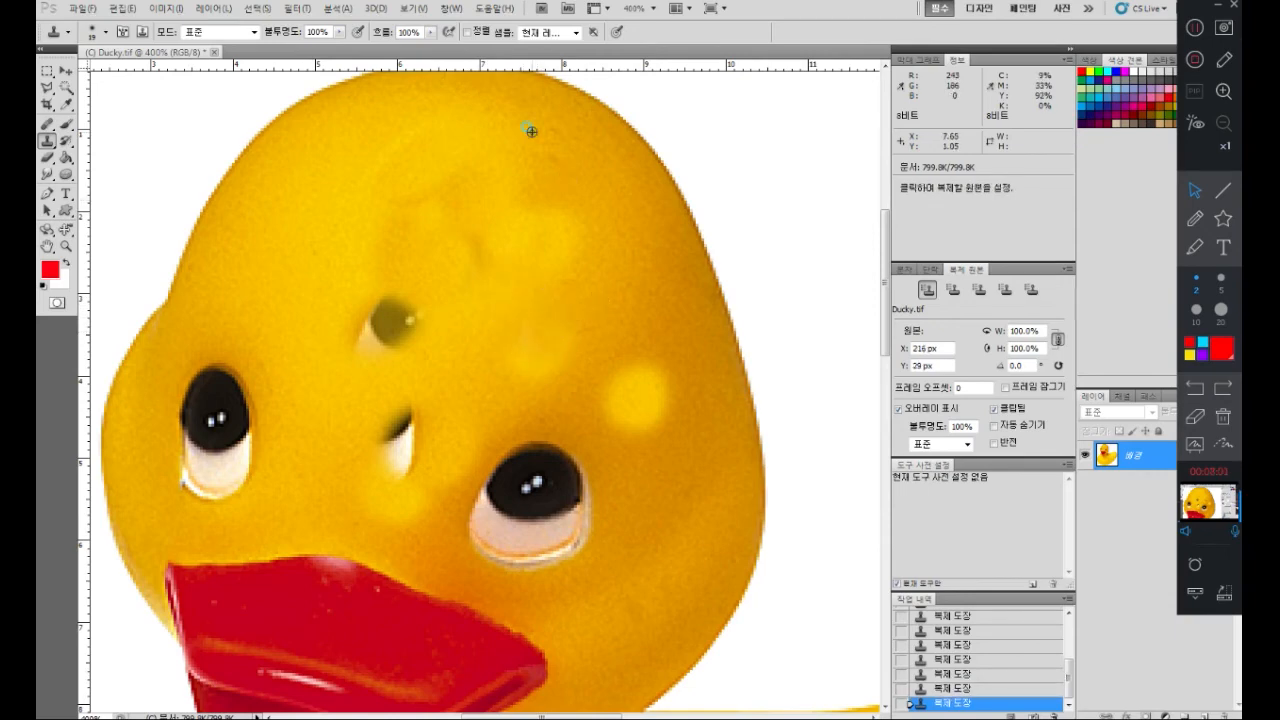
pyautogui.moveTo(544, 328)
pyautogui.mouseDown()
pyautogui.moveTo(510, 276)
pyautogui.moveTo(510, 243)
pyautogui.moveTo(554, 324)
pyautogui.moveTo(580, 172)
pyautogui.moveTo(512, 248)
pyautogui.moveTo(682, 245)
pyautogui.moveTo(391, 175)
pyautogui.moveTo(451, 224)
pyautogui.moveTo(612, 264)
pyautogui.mouseUp()
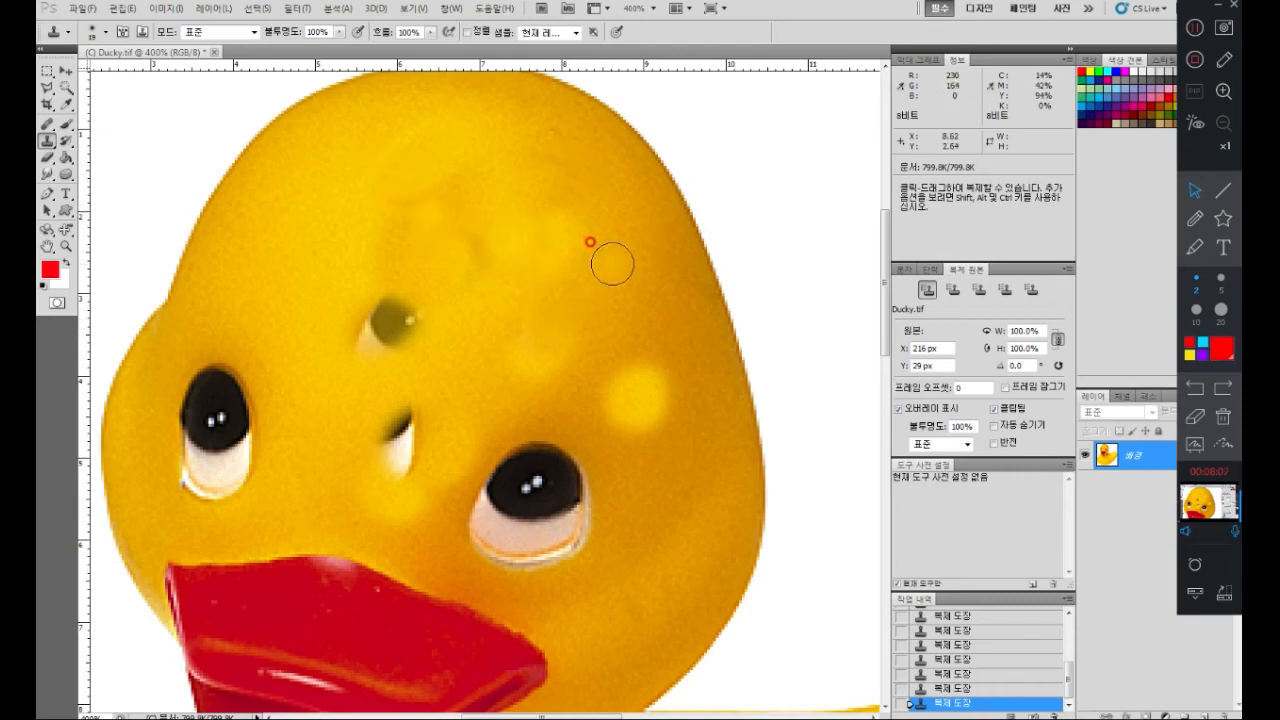
pyautogui.moveTo(612, 263)
pyautogui.mouseDown()
pyautogui.moveTo(249, 153)
pyautogui.moveTo(354, 251)
pyautogui.mouseUp()
pyautogui.click(46, 141)
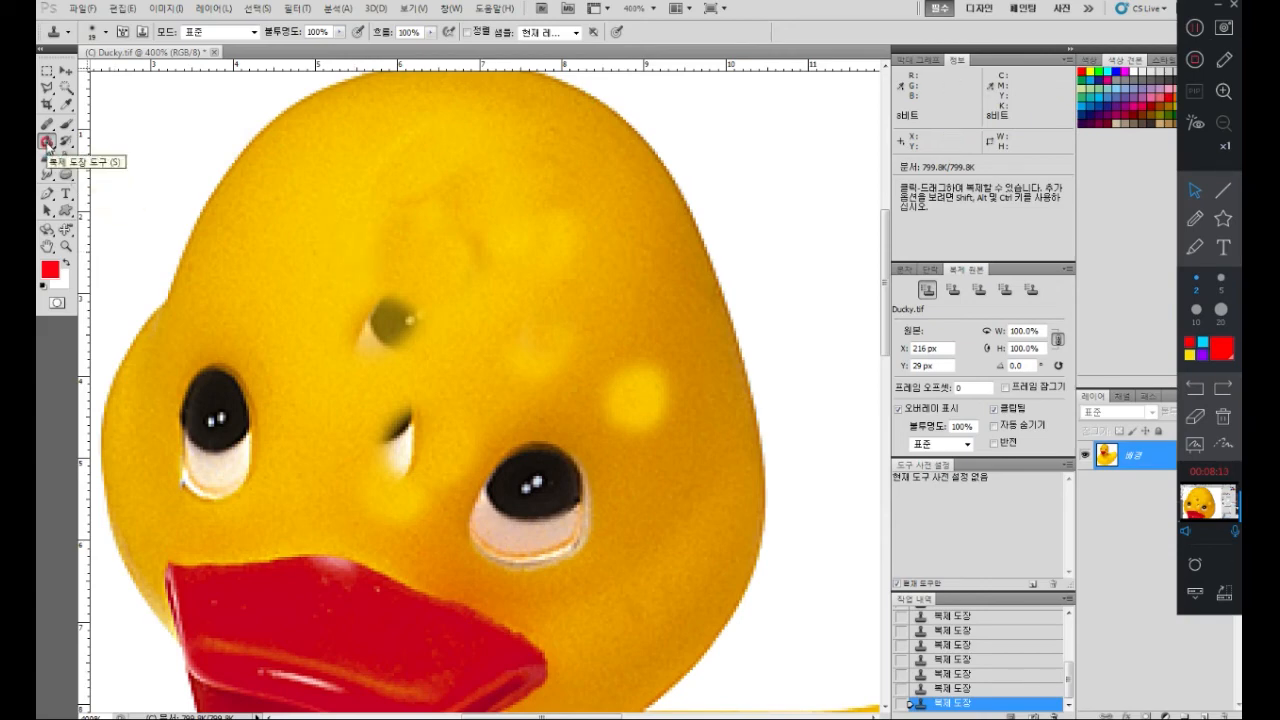
# - Open the Flower image and float its window over the duck image
pyautogui.click(91, 9)
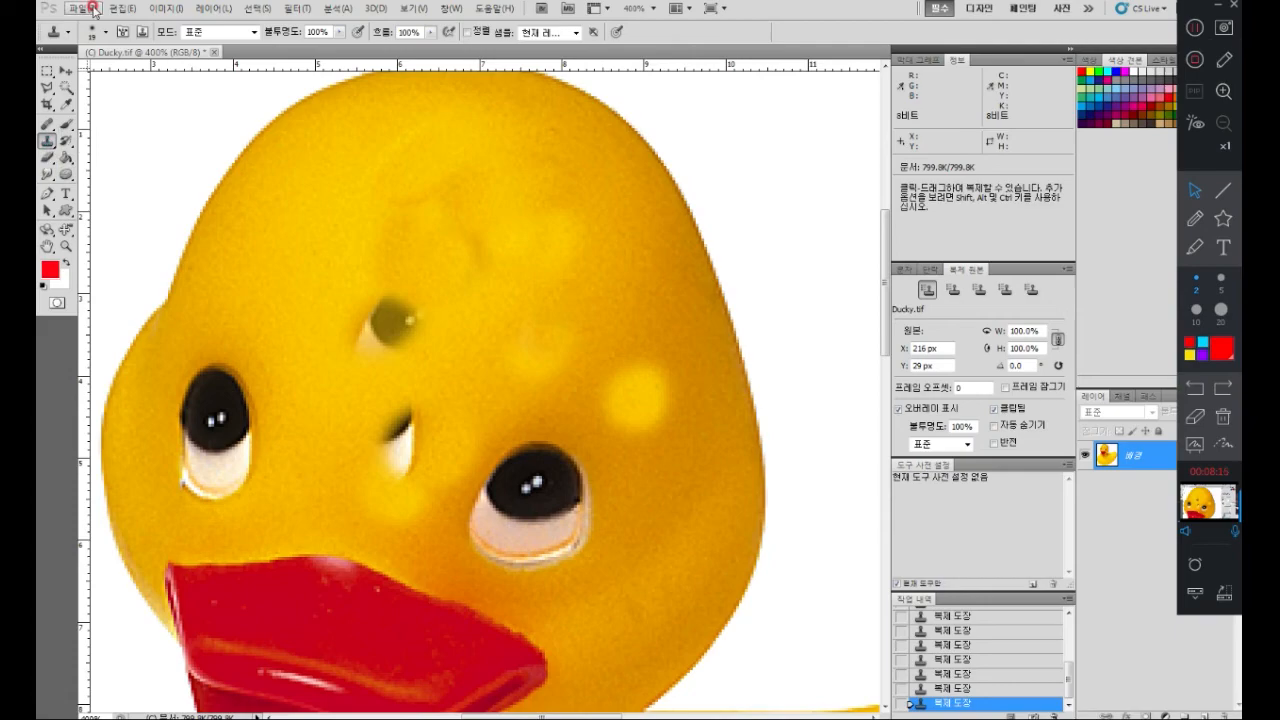
pyautogui.click(120, 50)
pyautogui.click(119, 39)
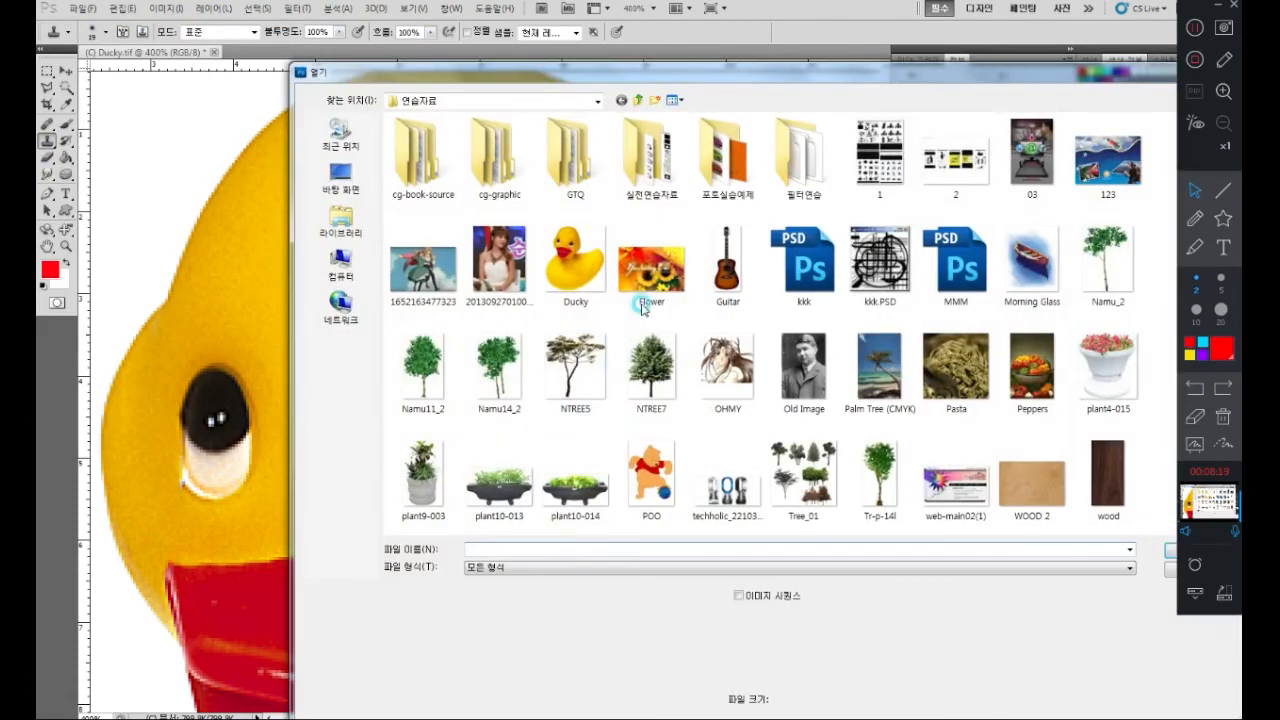
pyautogui.press('Escape')
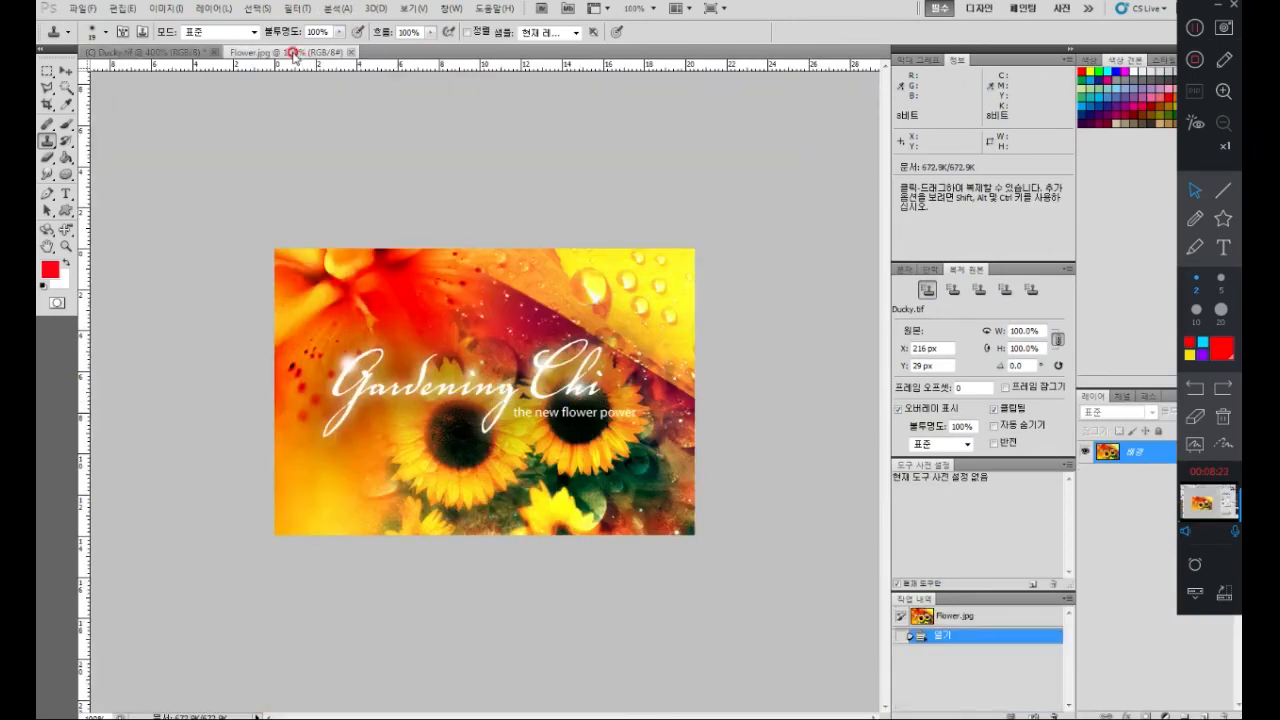
pyautogui.moveTo(293, 54); pyautogui.dragTo(470, 280)
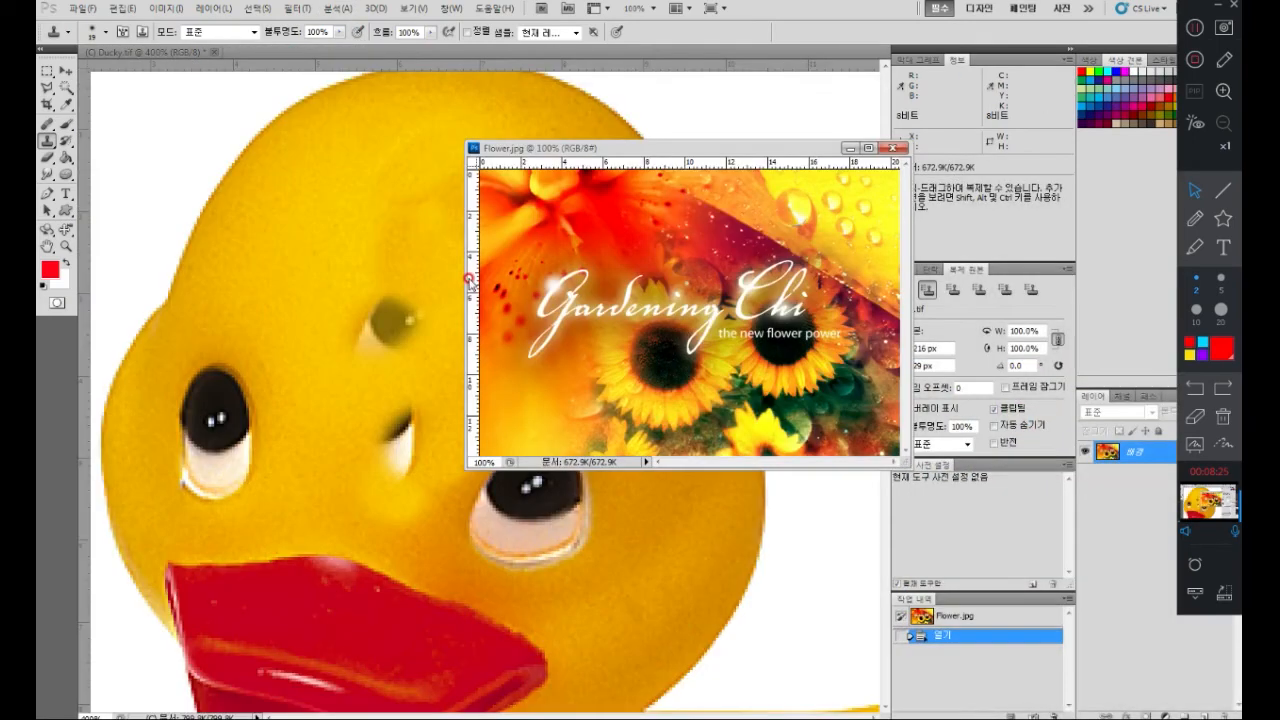
# - Sample the smaller eye in the duck image and clone it into the Flower image over the start of the Gardening lettering
pyautogui.click(229, 362)
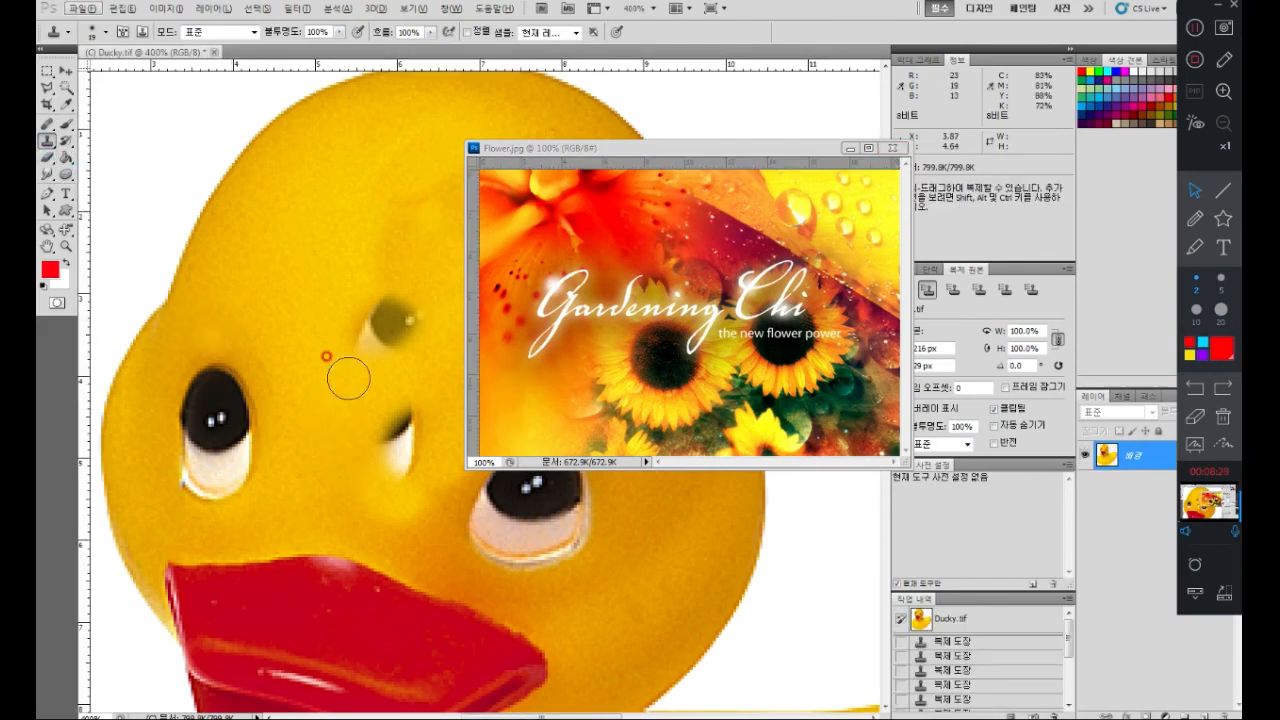
pyautogui.moveTo(272, 448); pyautogui.dragTo(253, 414)
pyautogui.hotkey('ctrl', 'z')
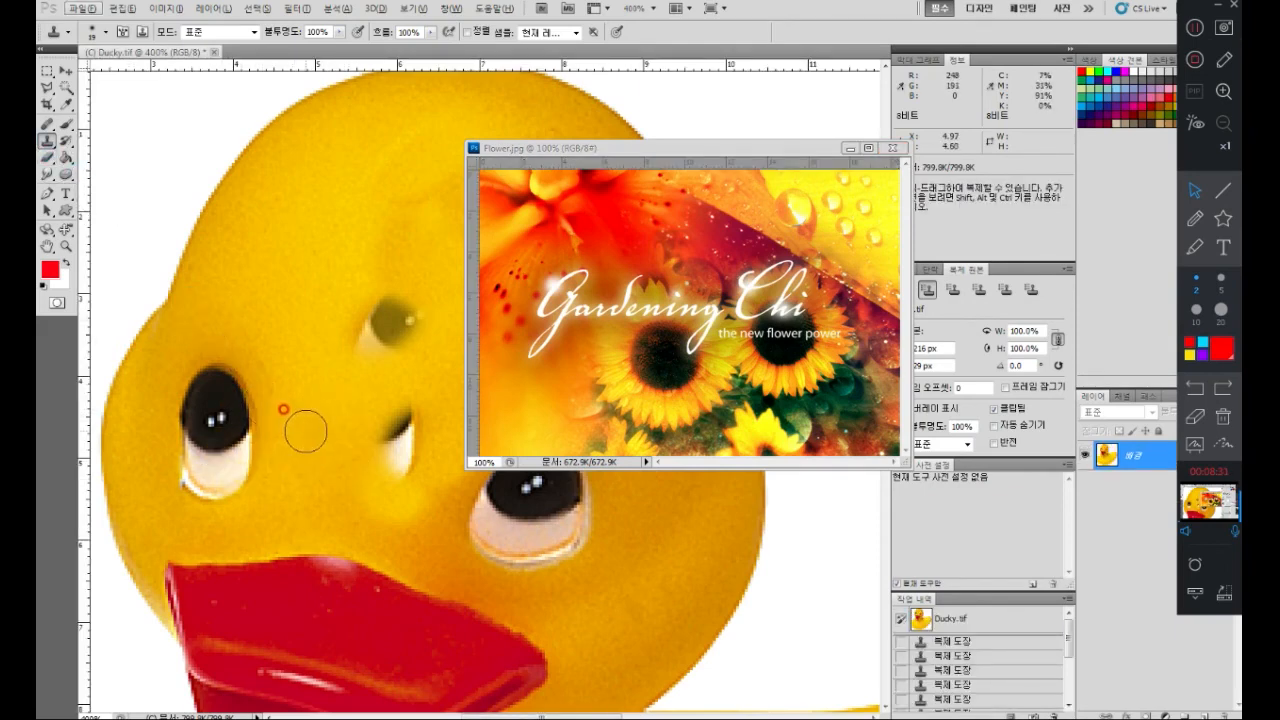
pyautogui.keyDown('alt'); pyautogui.click(221, 392); pyautogui.keyUp('alt')
pyautogui.click(555, 150)
pyautogui.moveTo(571, 296)
pyautogui.mouseDown()
pyautogui.moveTo(588, 286)
pyautogui.moveTo(600, 298)
pyautogui.moveTo(594, 278)
pyautogui.moveTo(608, 300)
pyautogui.moveTo(610, 285)
pyautogui.moveTo(600, 318)
pyautogui.moveTo(578, 275)
pyautogui.moveTo(592, 302)
pyautogui.moveTo(566, 298)
pyautogui.moveTo(590, 310)
pyautogui.moveTo(557, 286)
pyautogui.moveTo(550, 305)
pyautogui.moveTo(600, 320)
pyautogui.moveTo(551, 327)
pyautogui.mouseUp()
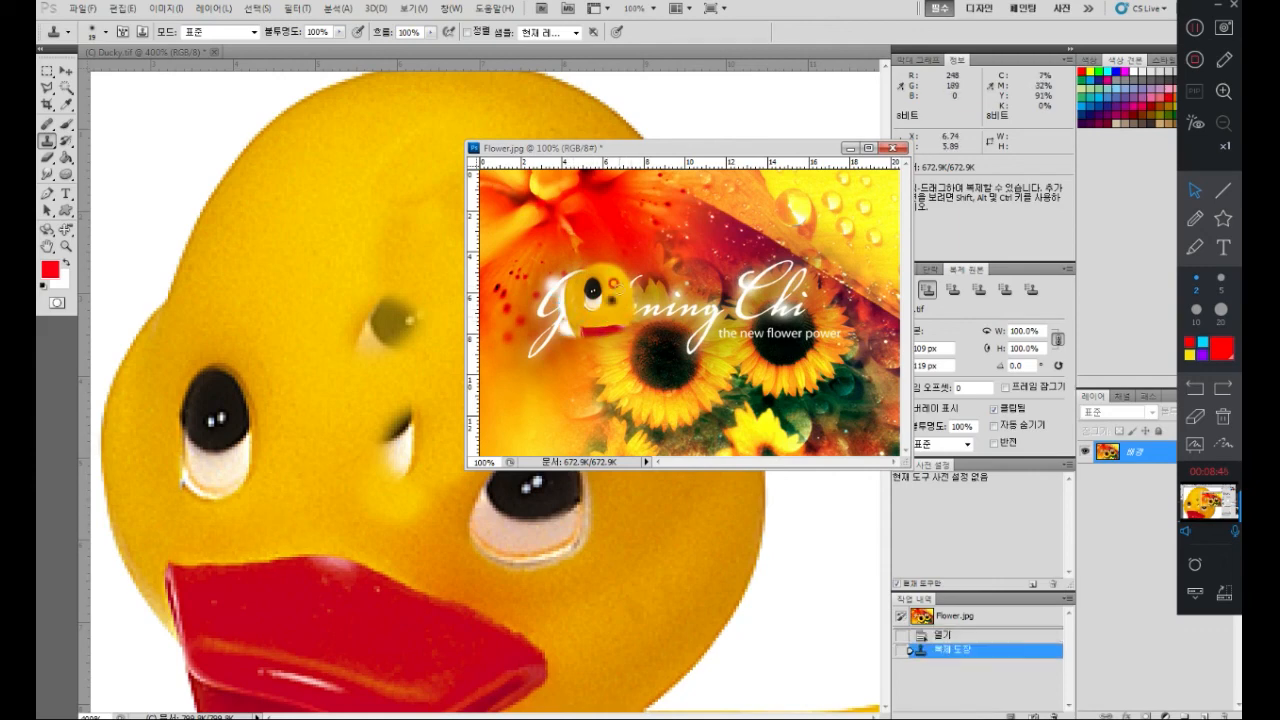
pyautogui.moveTo(621, 322)
pyautogui.mouseDown()
pyautogui.moveTo(573, 298)
pyautogui.moveTo(609, 310)
pyautogui.mouseUp()
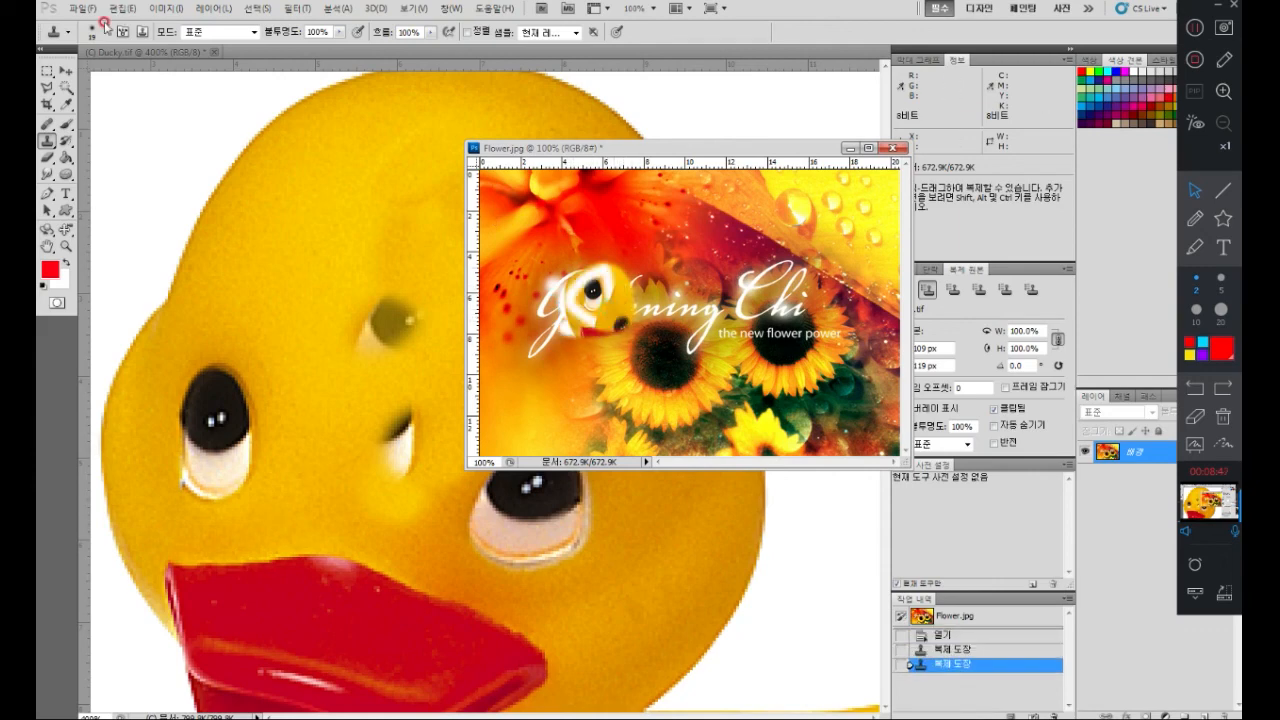
# - Set the brush size to 73 px, resample the smaller eye, and clone the duck's face over the middle of the Flower image
pyautogui.click(106, 32)
pyautogui.click(106, 75)
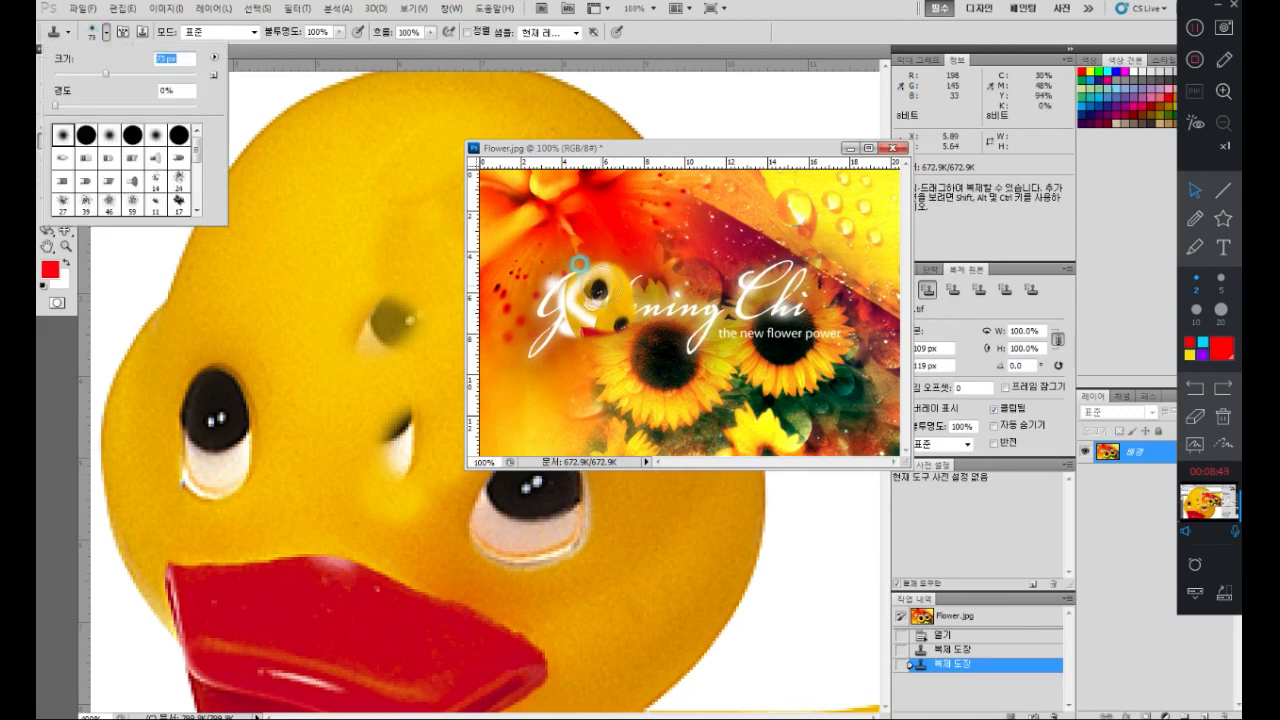
pyautogui.keyDown('alt'); pyautogui.click(222, 414); pyautogui.keyUp('alt')
pyautogui.moveTo(660, 297)
pyautogui.mouseDown()
pyautogui.moveTo(643, 343)
pyautogui.moveTo(623, 258)
pyautogui.moveTo(680, 302)
pyautogui.moveTo(689, 262)
pyautogui.moveTo(686, 342)
pyautogui.moveTo(672, 337)
pyautogui.moveTo(730, 305)
pyautogui.moveTo(716, 270)
pyautogui.moveTo(678, 238)
pyautogui.moveTo(724, 277)
pyautogui.moveTo(666, 318)
pyautogui.moveTo(634, 253)
pyautogui.moveTo(618, 305)
pyautogui.moveTo(664, 355)
pyautogui.moveTo(728, 345)
pyautogui.moveTo(704, 250)
pyautogui.mouseUp()
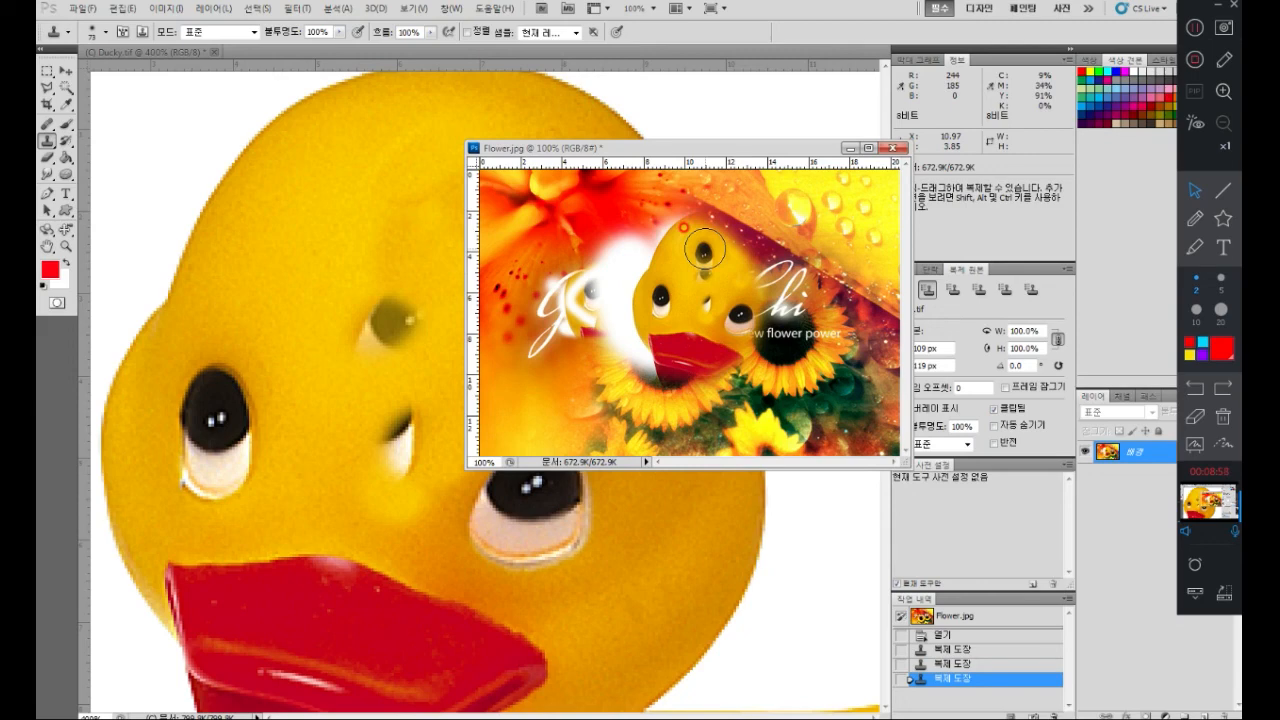
pyautogui.click(47, 124)
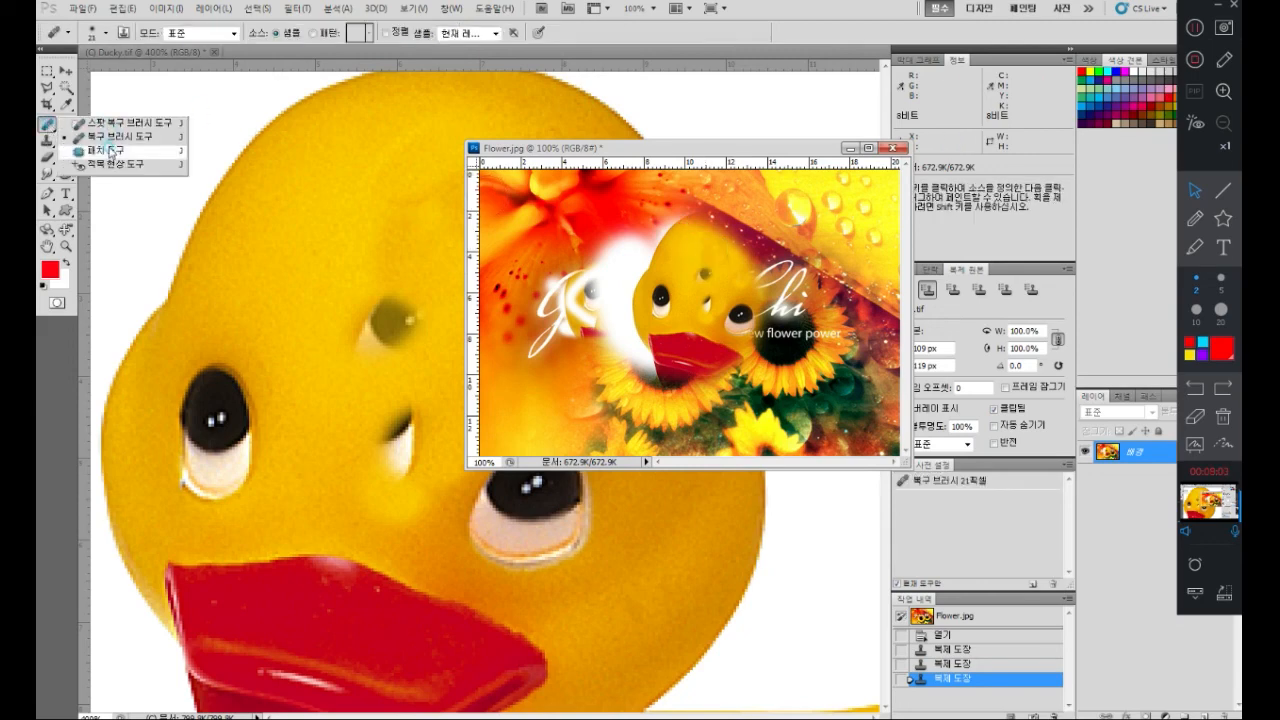
pyautogui.click(47, 140)
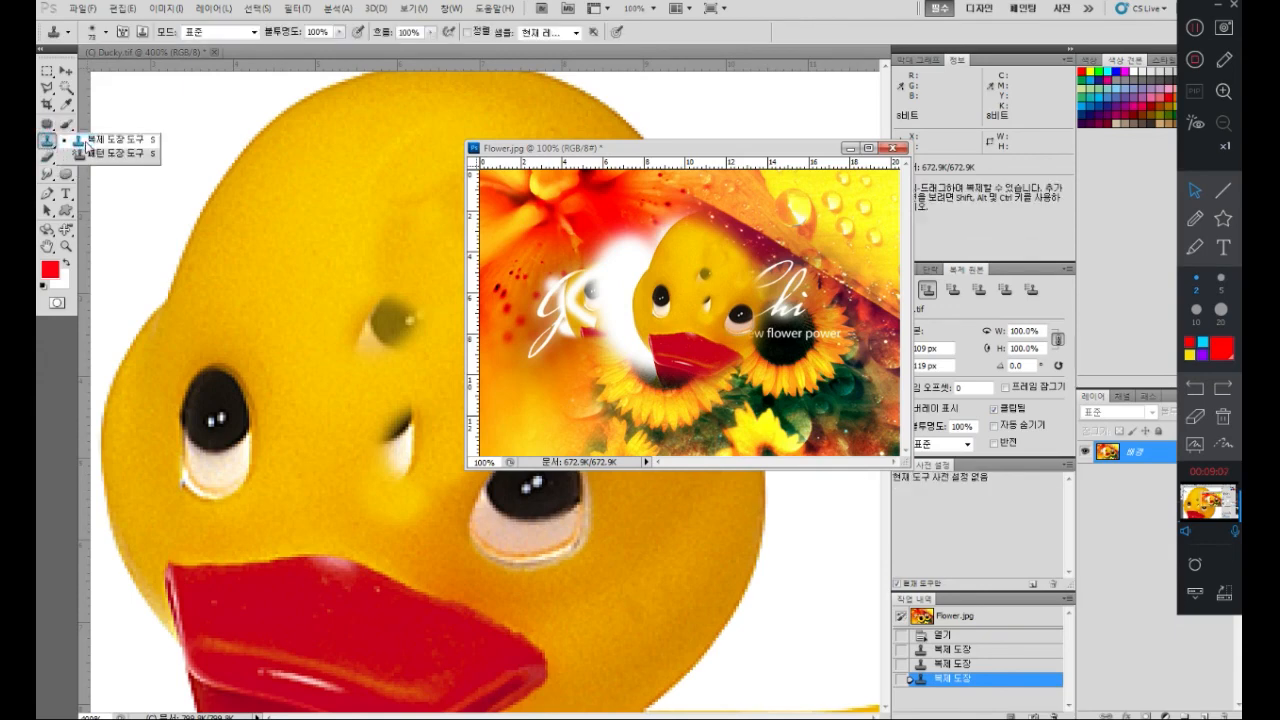
pyautogui.click(87, 142)
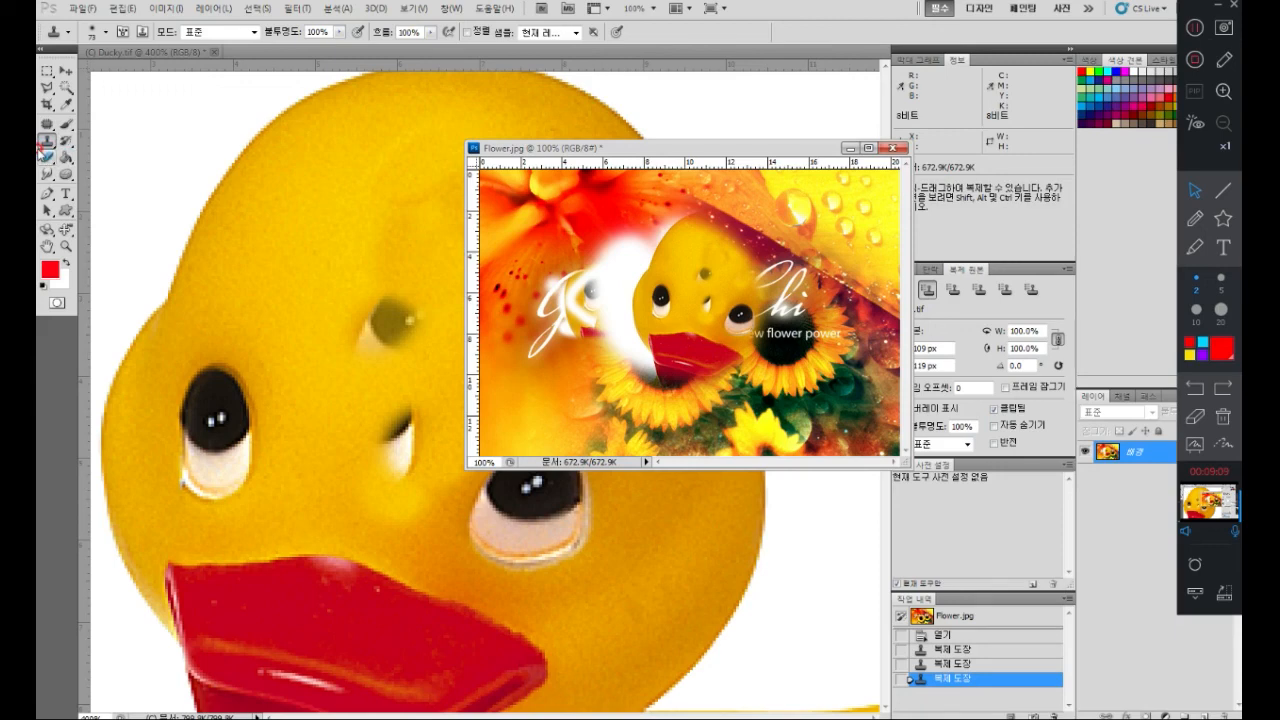